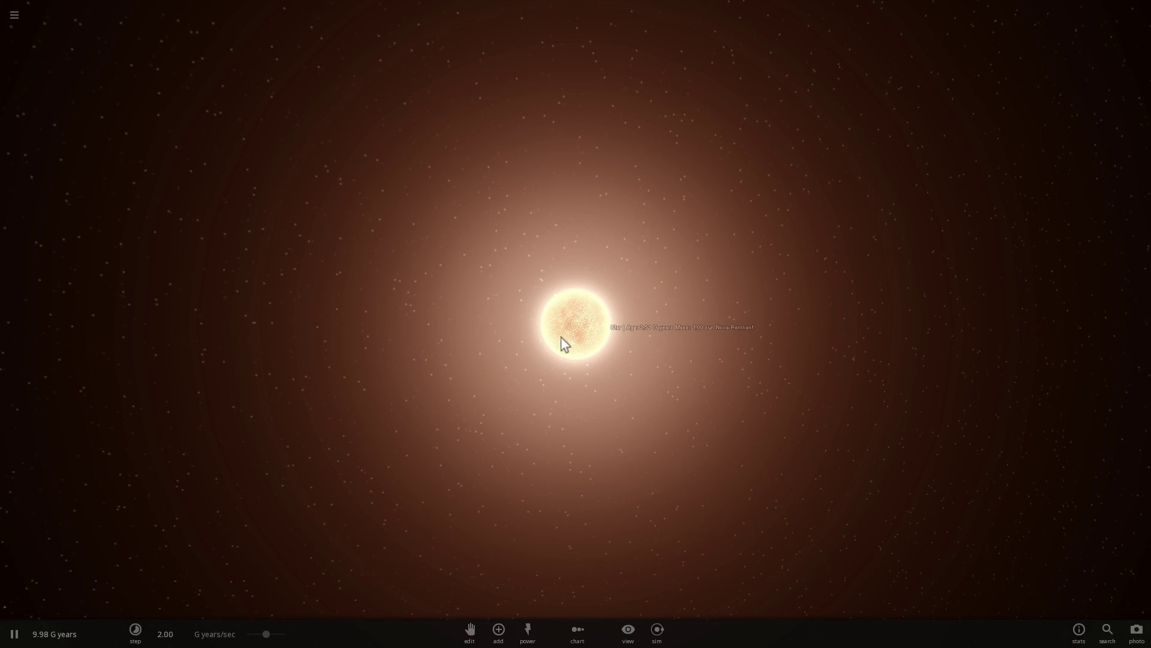
Open the properties of the nova remnant star and examine it up close
{"action": "left_click", "coordinate": [564, 334]}
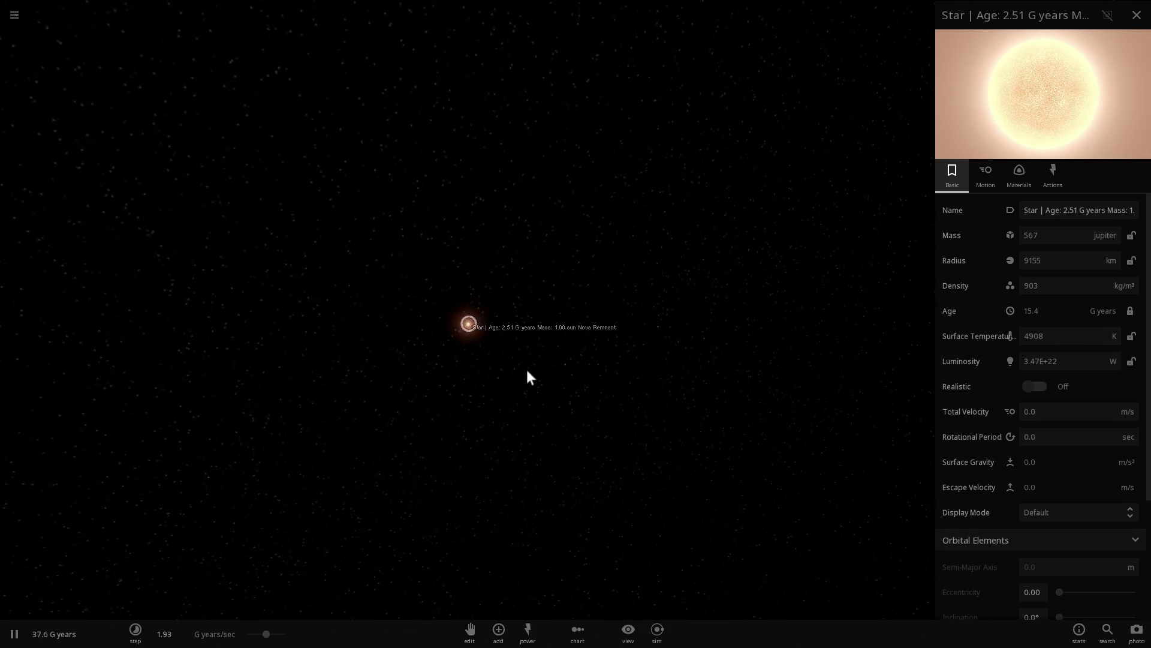
{"action": "scroll", "coordinate": [508, 358], "scroll_direction": "up", "scroll_amount": 10}
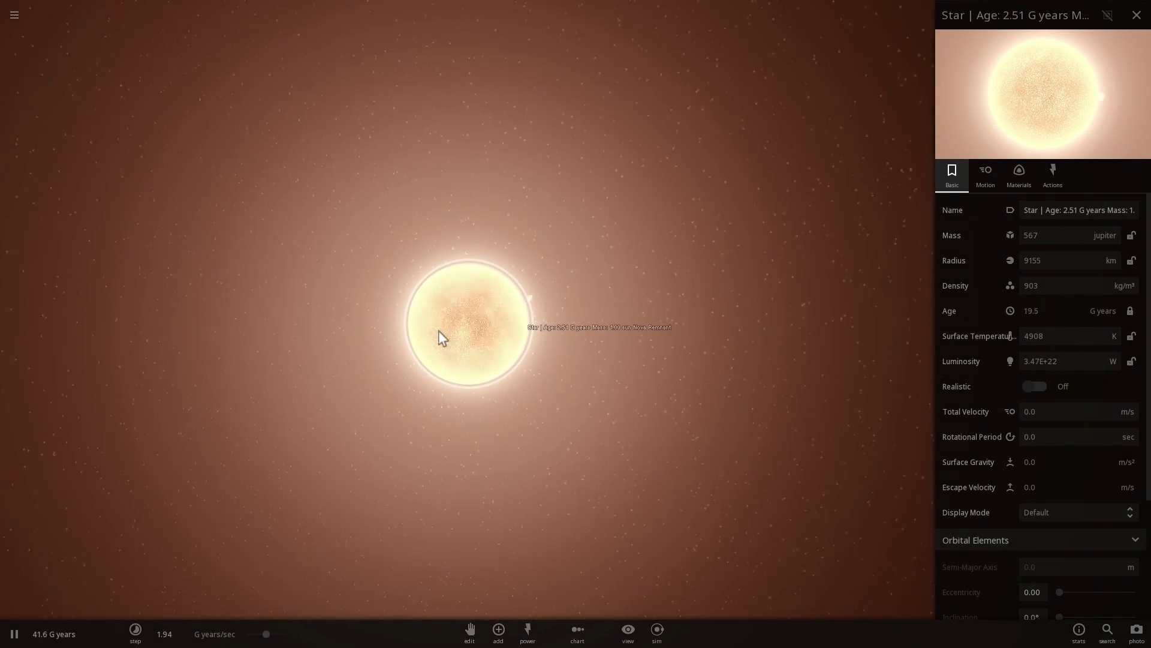
{"action": "scroll", "coordinate": [434, 349], "scroll_direction": "down", "scroll_amount": 10}
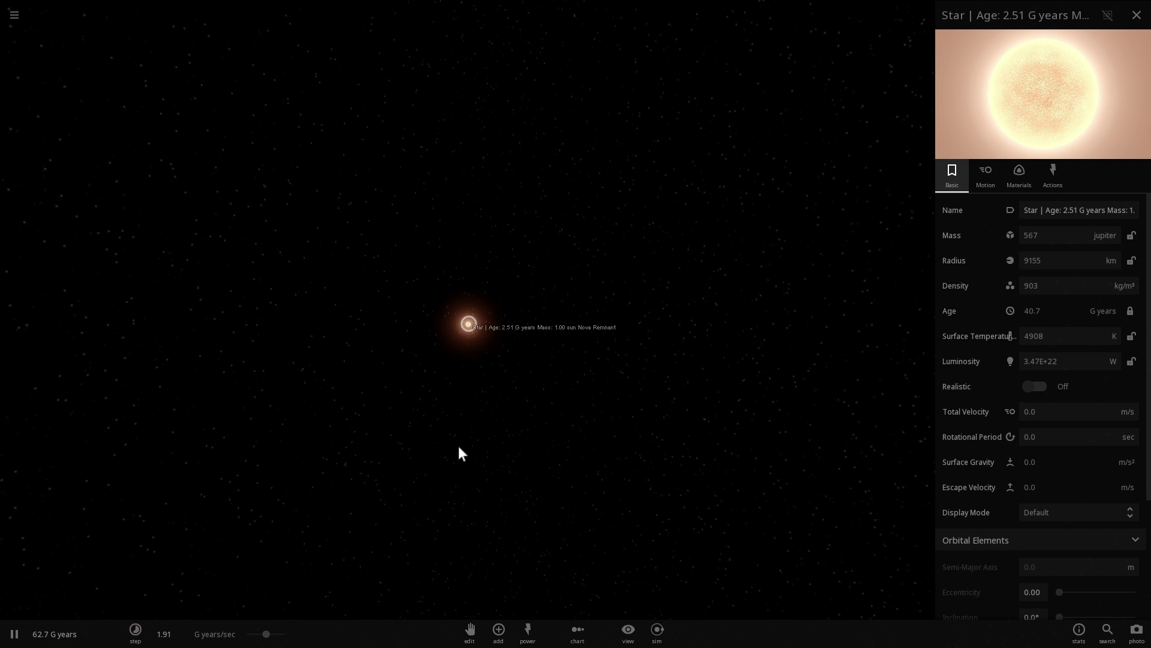
In the Solar System simulation, open the Sun's properties and unlock its age
{"action": "left_click", "coordinate": [6, 23]}
{"action": "scroll", "coordinate": [551, 355], "scroll_direction": "up", "scroll_amount": 3}
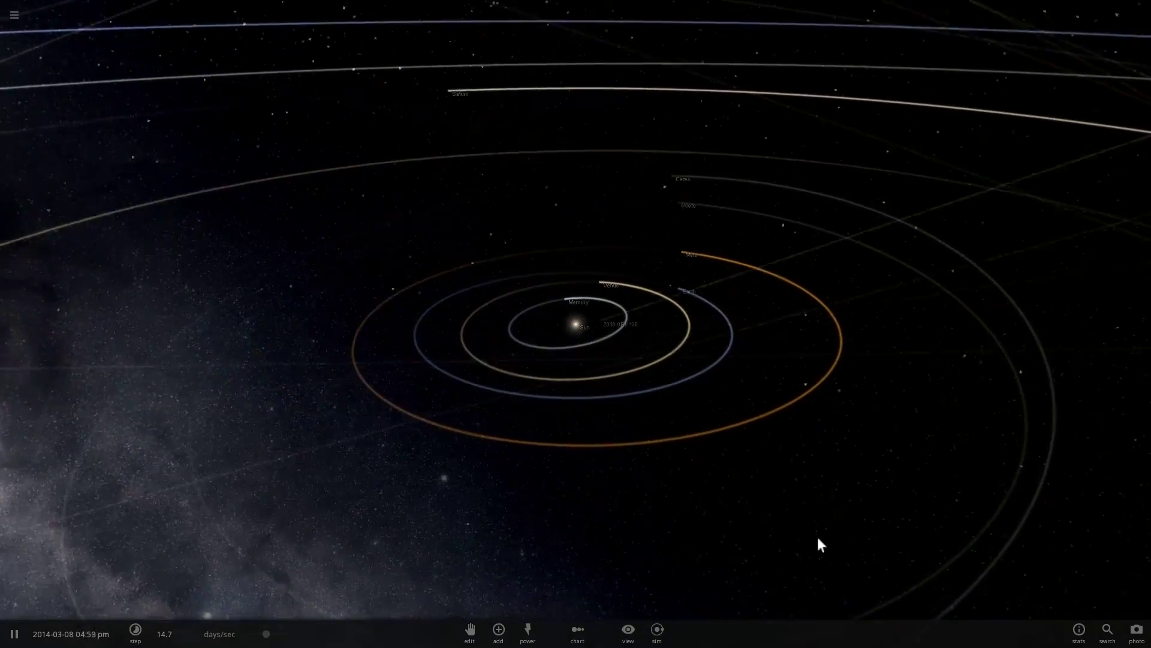
{"action": "left_click", "coordinate": [579, 323]}
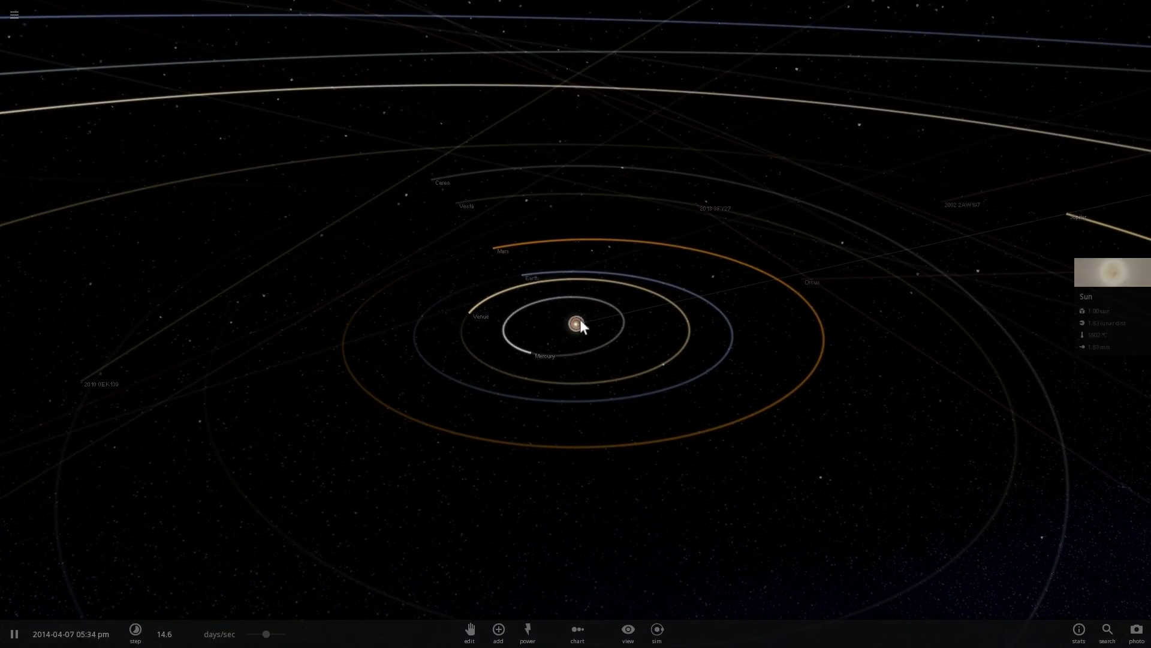
{"action": "left_click", "coordinate": [1114, 273]}
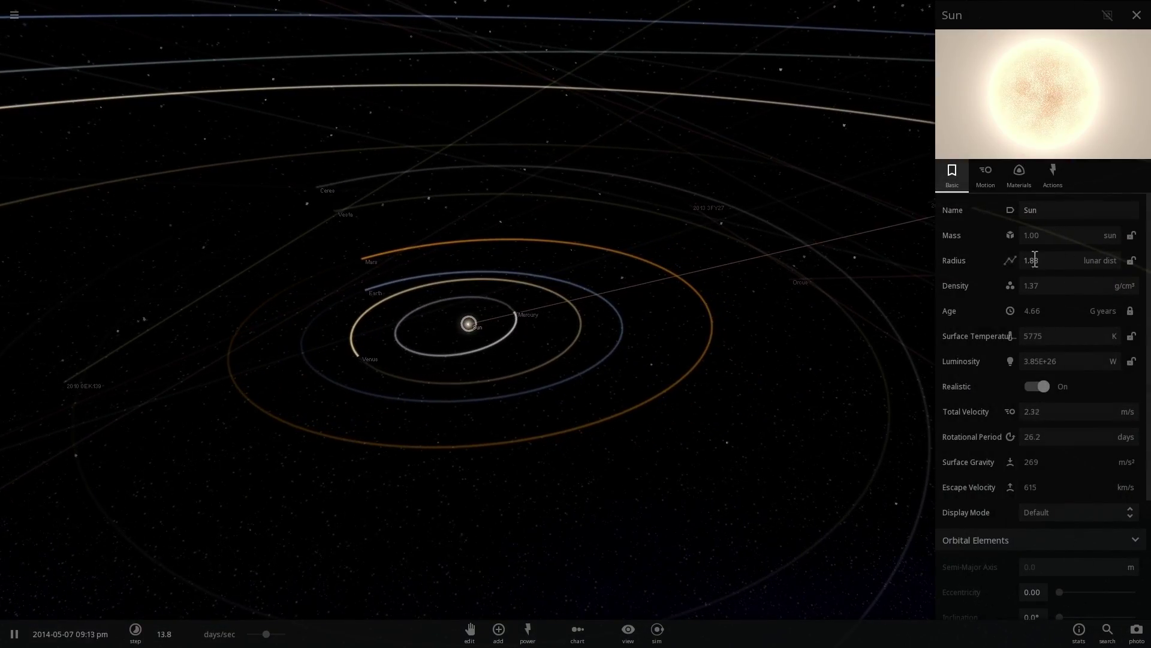
{"action": "left_click", "coordinate": [1131, 317]}
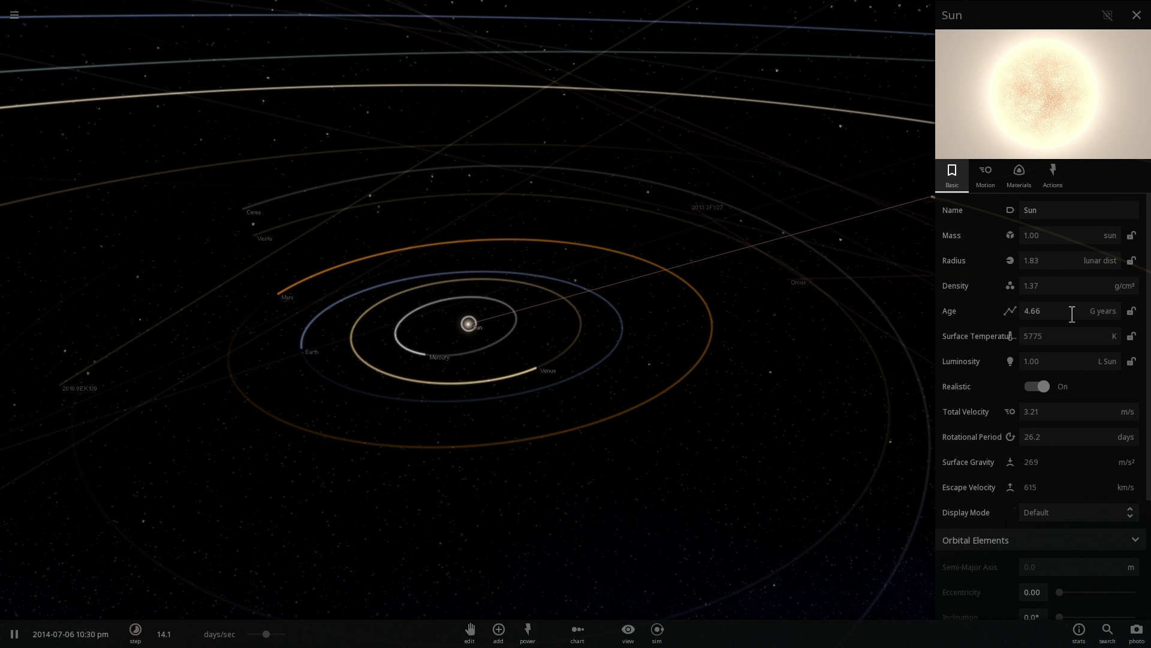
Examine the Sun and the orbits of the inner planets from several angles and distances
{"action": "left_click", "coordinate": [1030, 311]}
{"action": "left_click_drag", "start_coordinate": [1030, 312], "coordinate": [856, 328]}
{"action": "left_click_drag", "start_coordinate": [654, 334], "coordinate": [779, 361]}
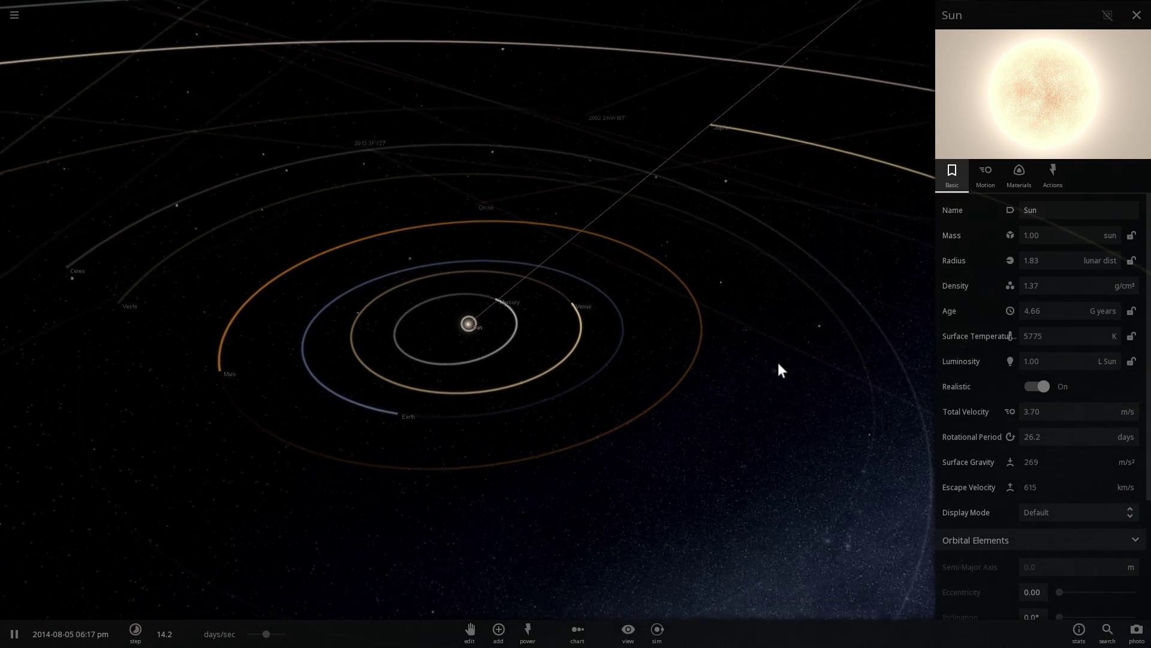
{"action": "scroll", "coordinate": [626, 427], "scroll_direction": "up", "scroll_amount": 8}
{"action": "scroll", "coordinate": [593, 414], "scroll_direction": "down", "scroll_amount": 5}
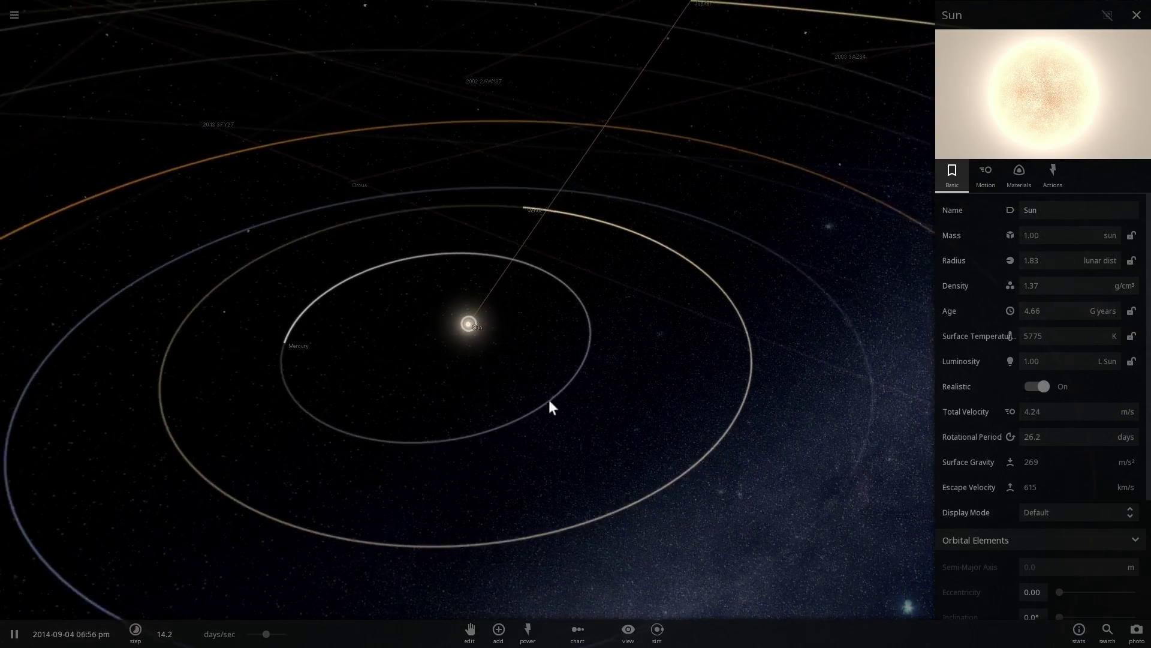
{"action": "left_click_drag", "start_coordinate": [550, 400], "coordinate": [753, 352]}
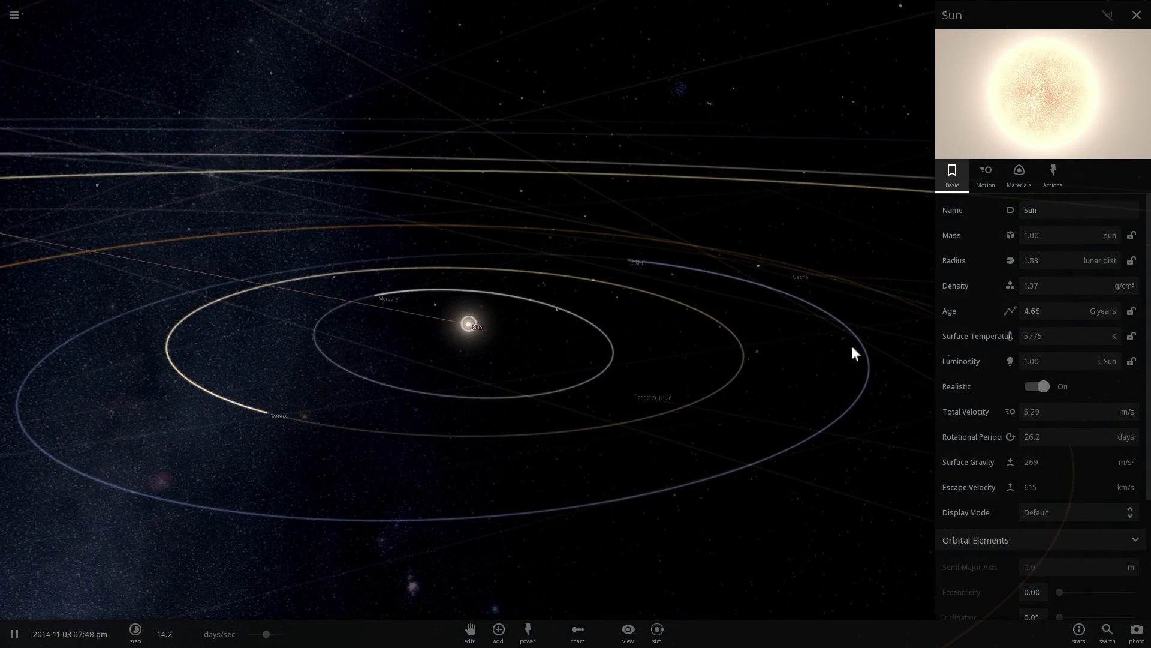
{"action": "left_click_drag", "start_coordinate": [575, 396], "coordinate": [707, 424]}
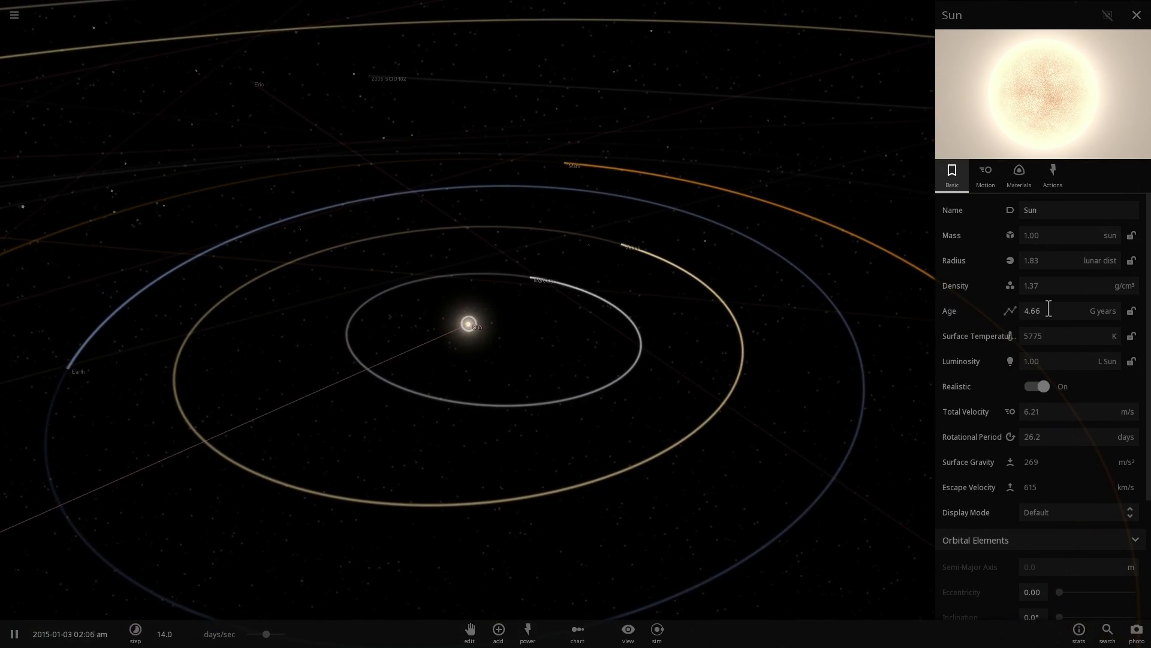
{"action": "left_click_drag", "start_coordinate": [734, 343], "coordinate": [404, 406]}
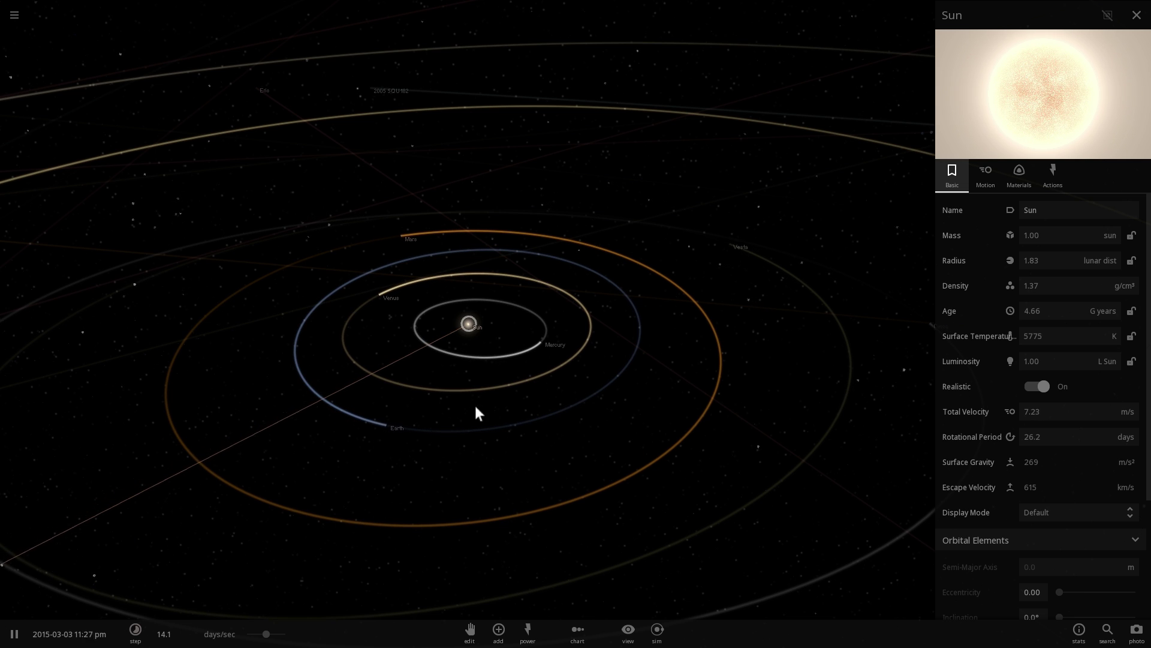
{"action": "scroll", "coordinate": [483, 396], "scroll_direction": "up", "scroll_amount": 3}
{"action": "scroll", "coordinate": [491, 387], "scroll_direction": "up", "scroll_amount": 3}
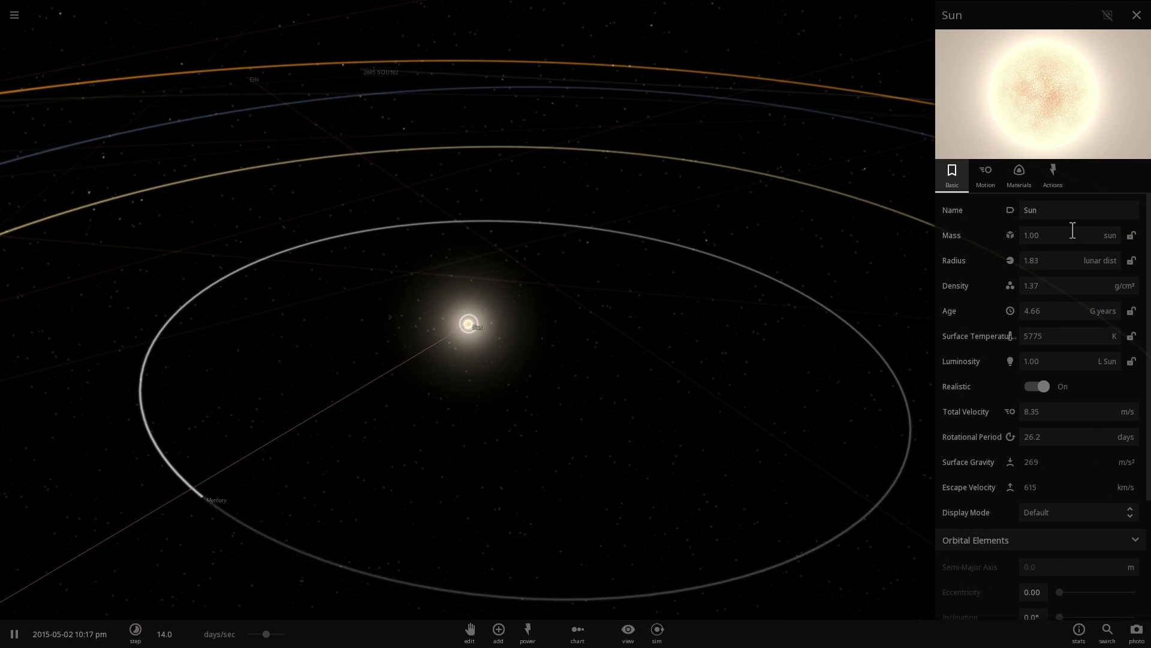
Display the Sun's radius in sun units and inspect its luminosity
{"action": "left_click", "coordinate": [1100, 259]}
{"action": "left_click", "coordinate": [1106, 247]}
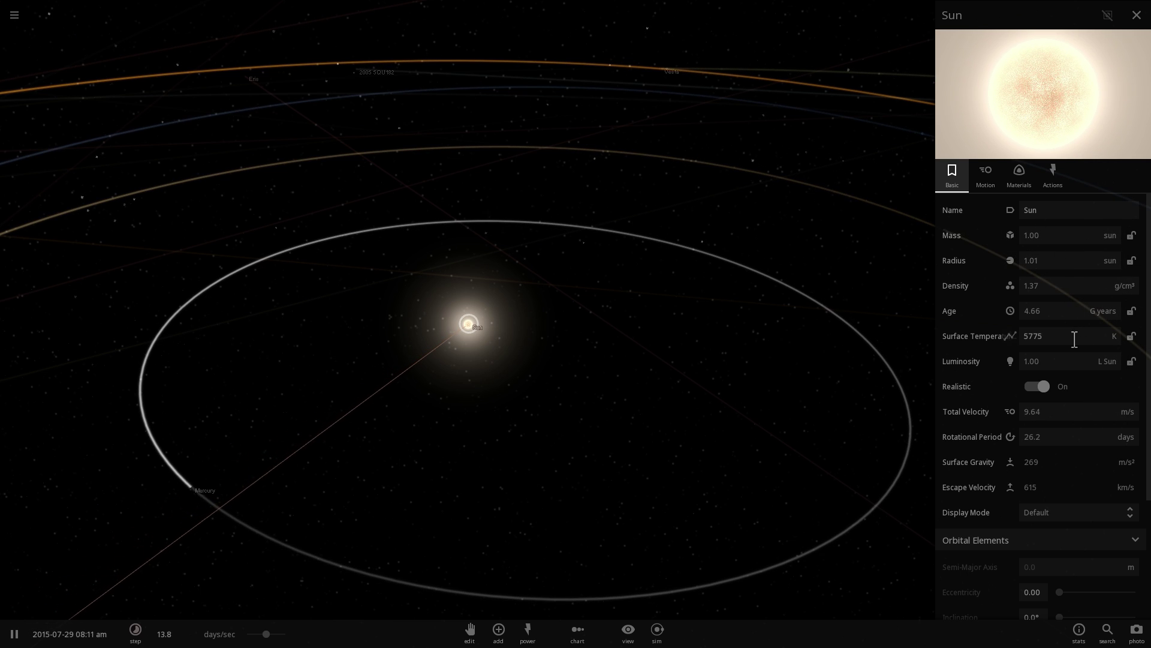
{"action": "left_click", "coordinate": [1088, 361]}
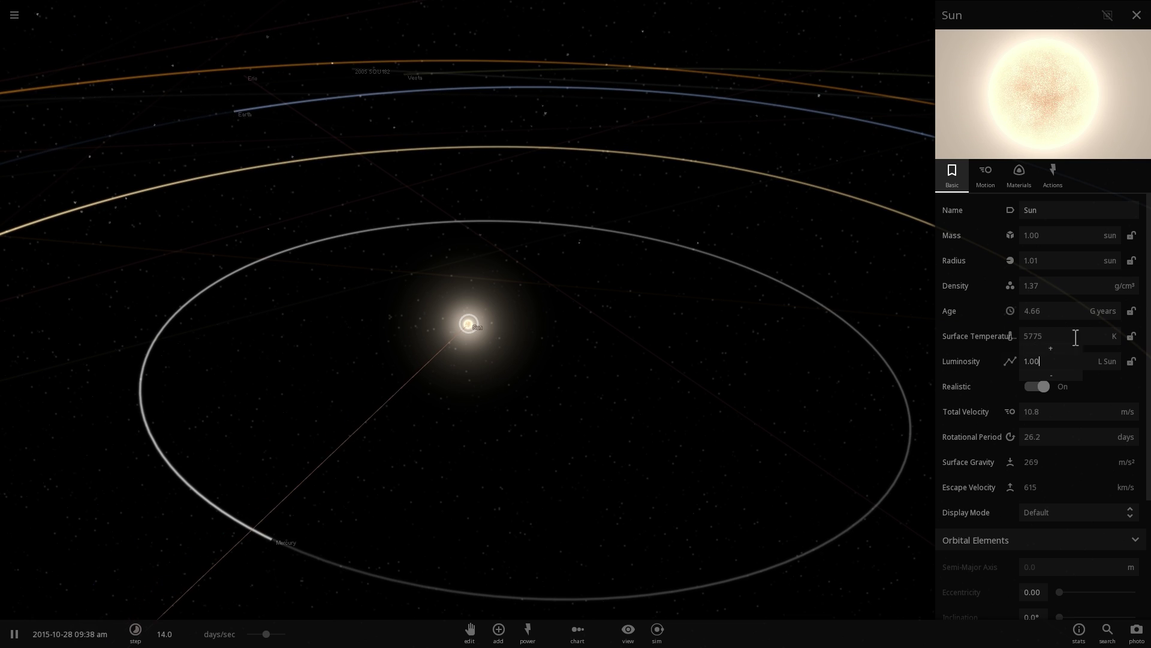
Set the Sun's age to 6.00 G years
{"action": "scroll", "coordinate": [810, 326], "scroll_direction": "down", "scroll_amount": 5}
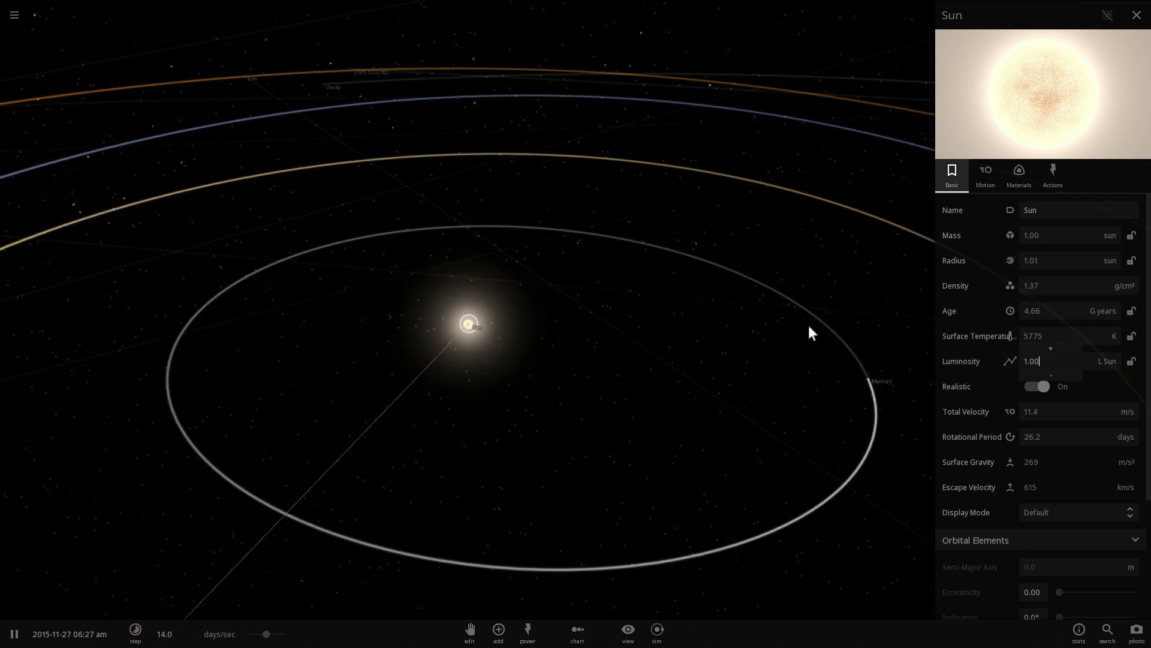
{"action": "scroll", "coordinate": [767, 330], "scroll_direction": "down", "scroll_amount": 5}
{"action": "left_click_drag", "start_coordinate": [652, 365], "coordinate": [782, 356]}
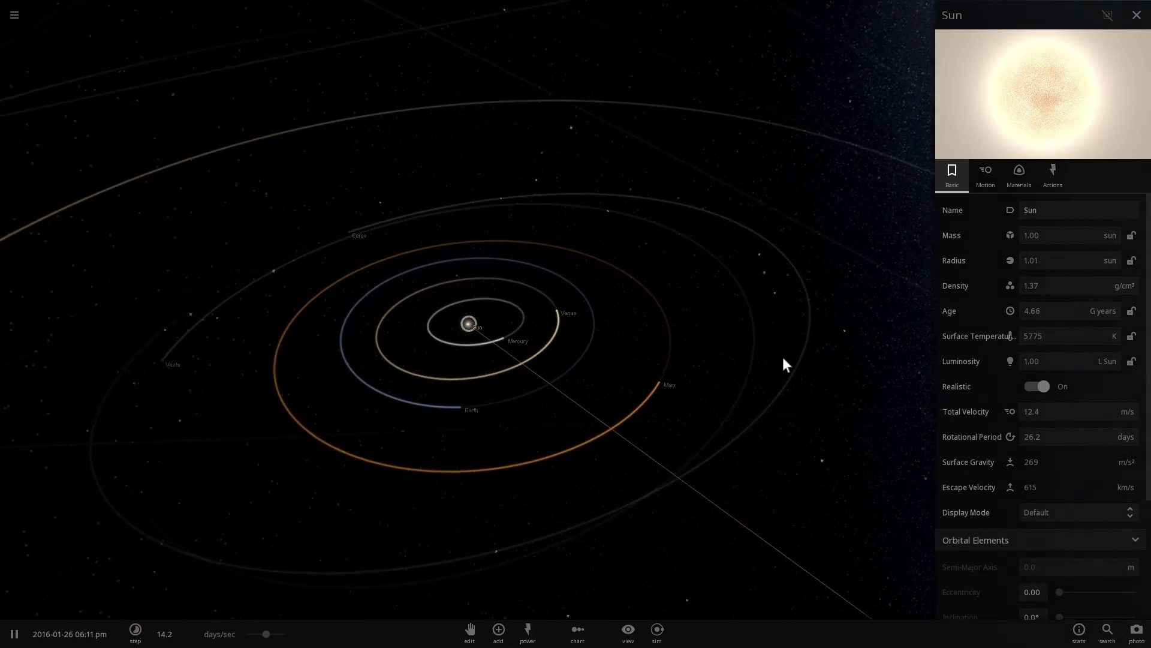
{"action": "left_click", "coordinate": [1032, 310]}
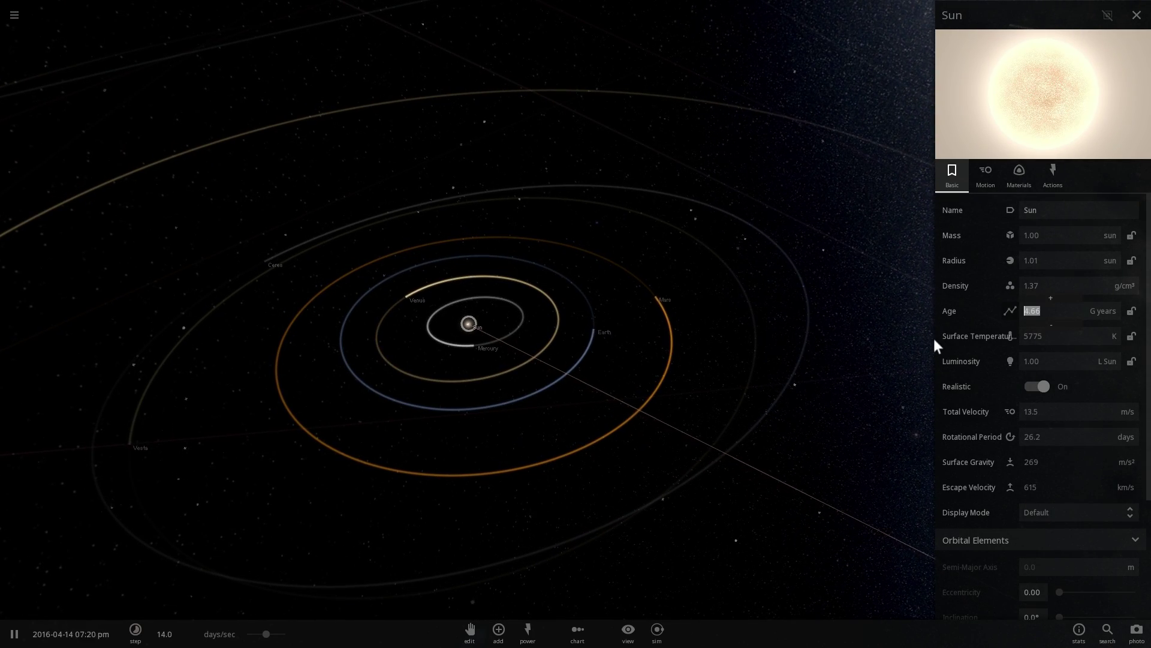
{"action": "left_click", "coordinate": [720, 319]}
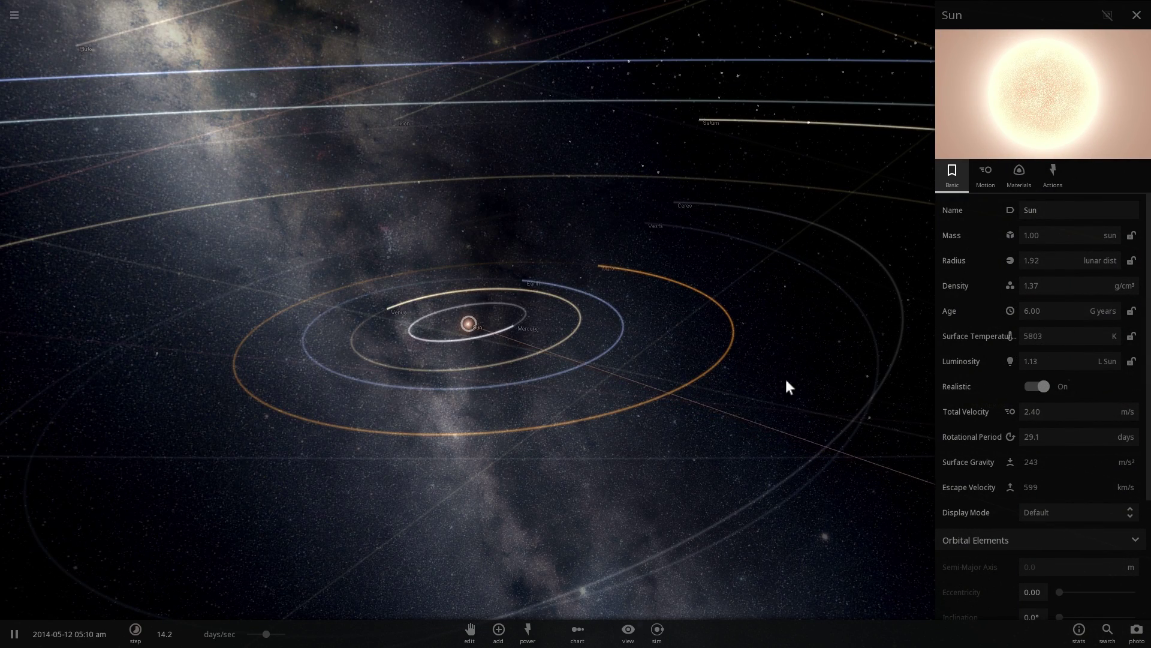
Display the aged Sun's radius in sun units and examine the Sun up close and among the inner orbits
{"action": "right_click_drag", "start_coordinate": [565, 401], "coordinate": [721, 458]}
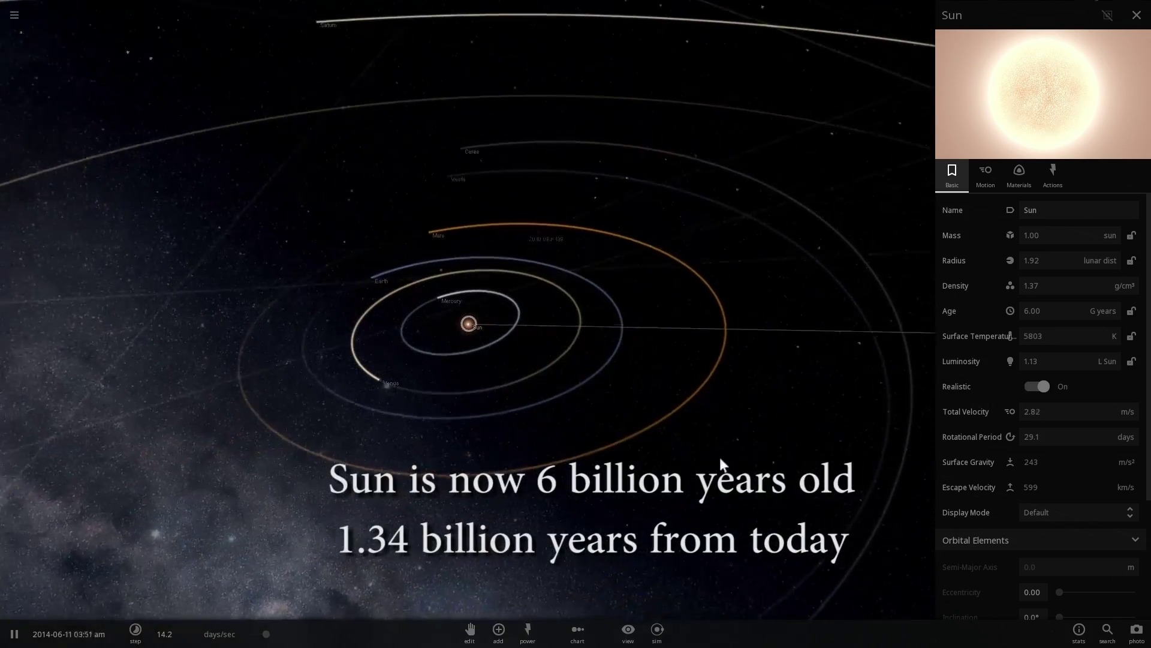
{"action": "scroll", "coordinate": [619, 419], "scroll_direction": "up", "scroll_amount": 5}
{"action": "right_click_drag", "start_coordinate": [566, 383], "coordinate": [617, 348]}
{"action": "left_click_drag", "start_coordinate": [616, 347], "coordinate": [667, 316]}
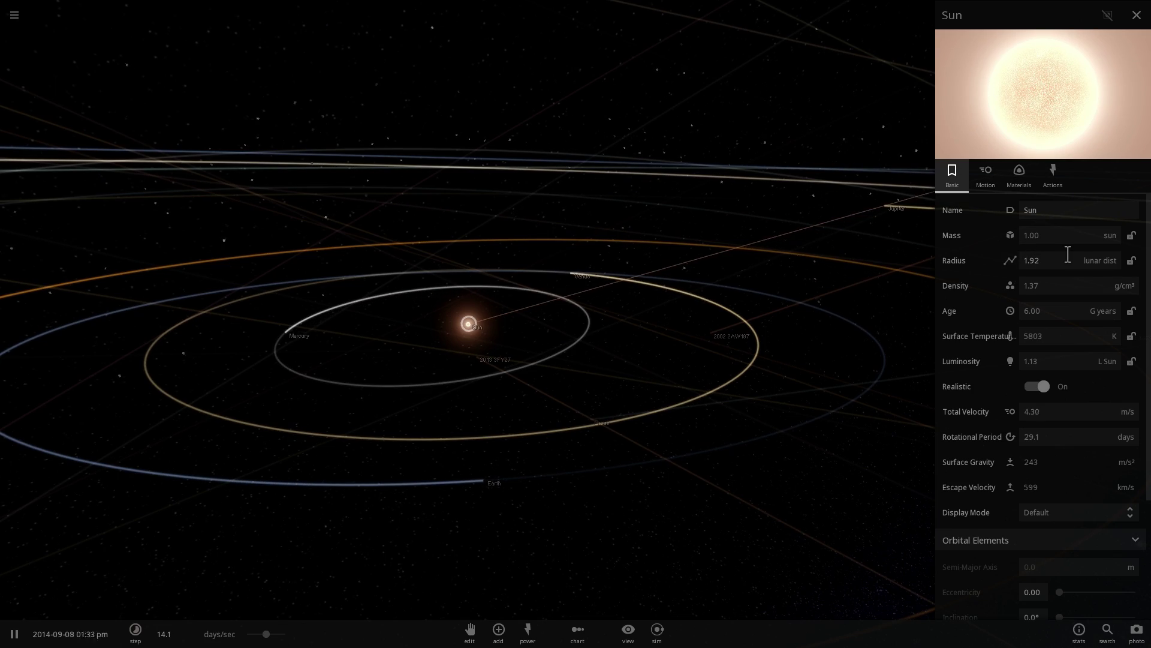
{"action": "left_click", "coordinate": [1110, 262]}
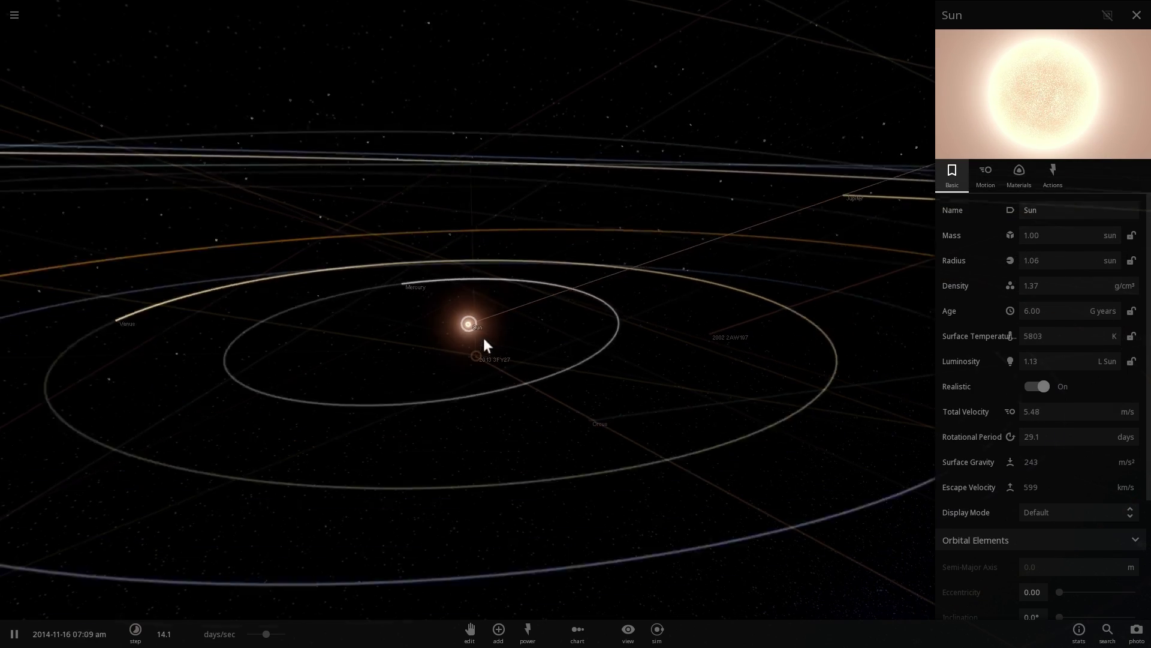
{"action": "scroll", "coordinate": [482, 339], "scroll_direction": "up", "scroll_amount": 5}
{"action": "scroll", "coordinate": [480, 342], "scroll_direction": "up", "scroll_amount": 3}
{"action": "scroll", "coordinate": [480, 344], "scroll_direction": "down", "scroll_amount": 4}
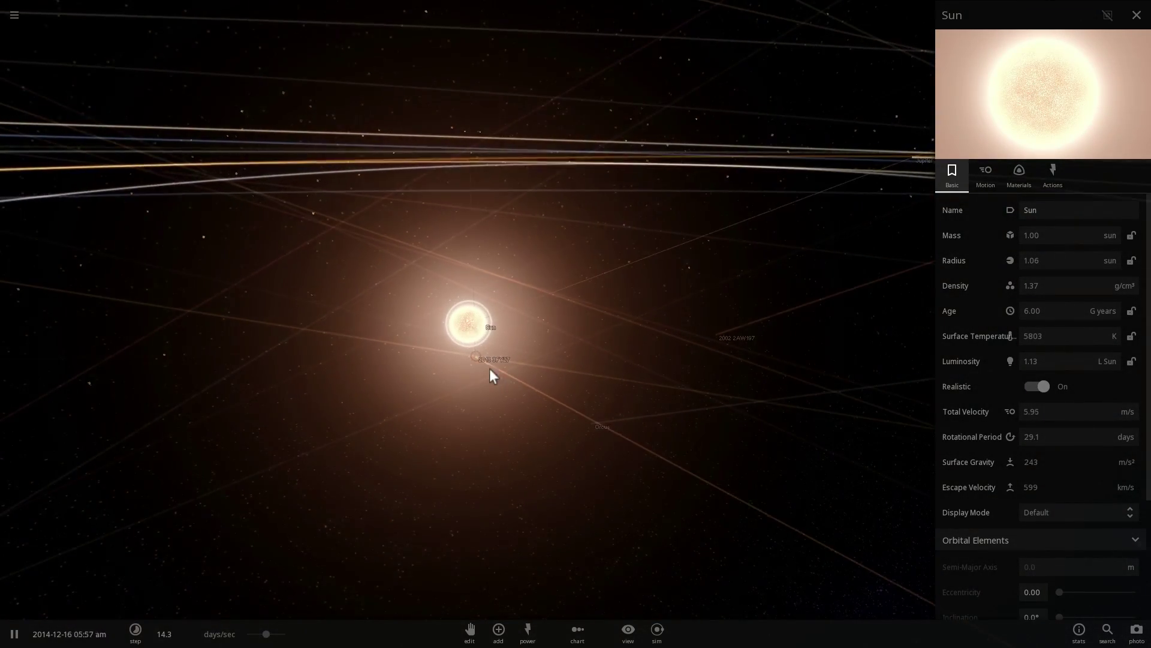
{"action": "left_click_drag", "start_coordinate": [490, 369], "coordinate": [654, 413]}
{"action": "scroll", "coordinate": [448, 360], "scroll_direction": "down", "scroll_amount": 5}
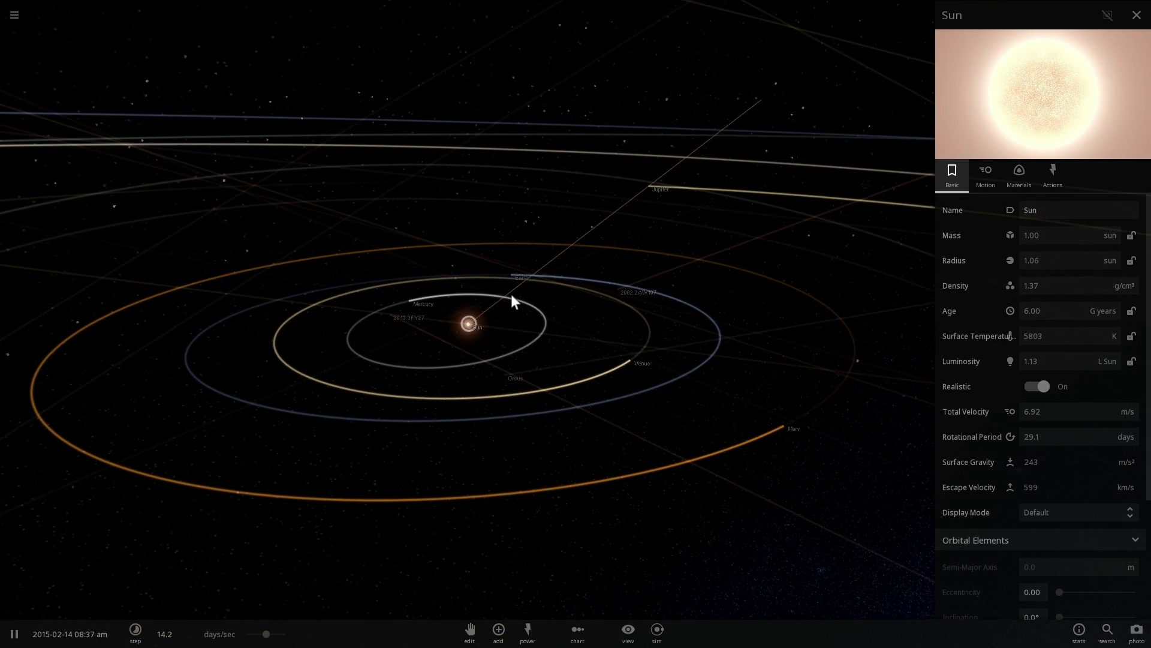
Open Earth's climate data, plot its surface temperature over time and show the graph's settings
{"action": "left_click", "coordinate": [480, 276]}
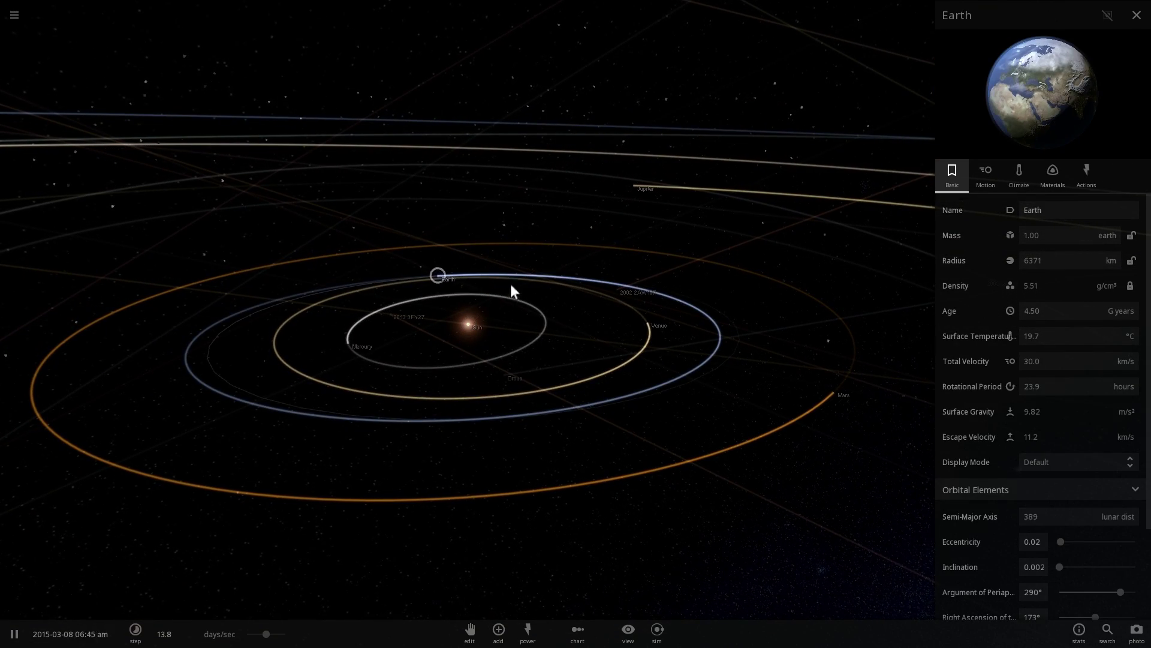
{"action": "left_click", "coordinate": [1025, 181]}
{"action": "left_click_drag", "start_coordinate": [326, 405], "coordinate": [435, 409]}
{"action": "left_click", "coordinate": [1008, 210]}
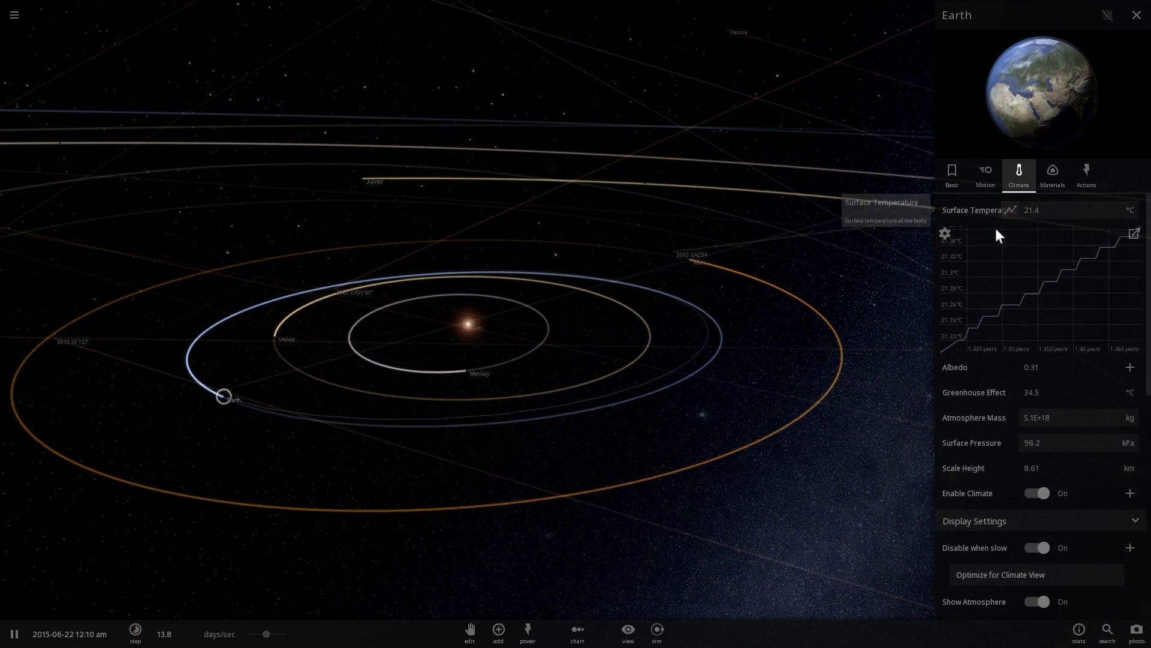
{"action": "left_click", "coordinate": [945, 233]}
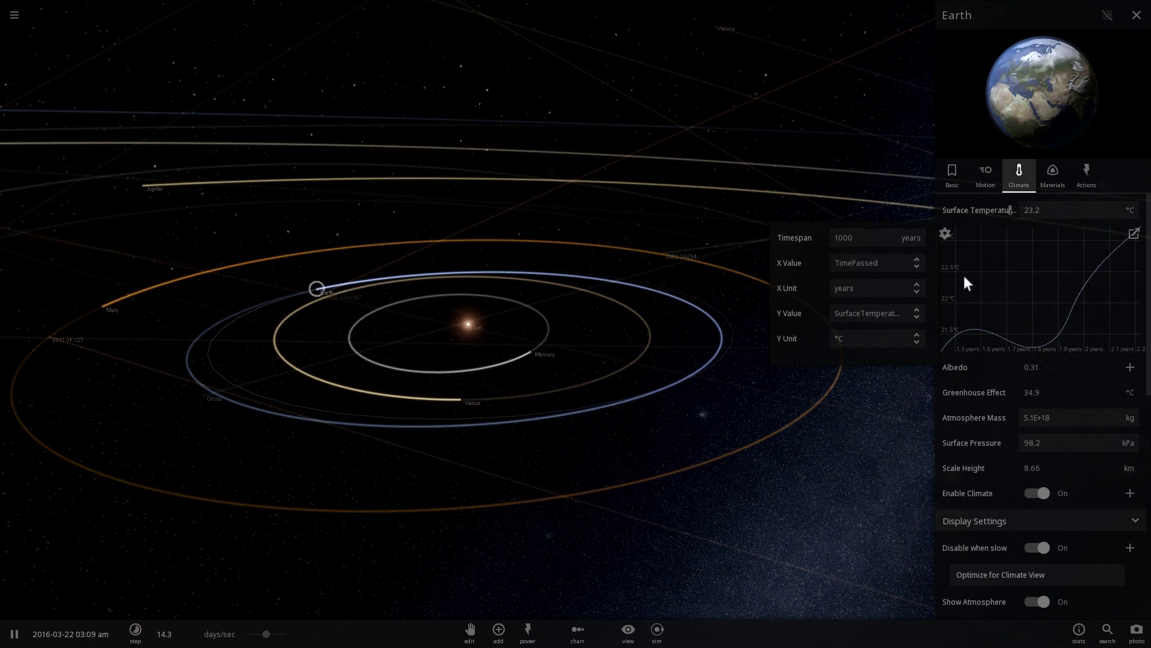
Select Earth among the inner orbits and open its climate data again
{"action": "left_click_drag", "start_coordinate": [593, 365], "coordinate": [528, 466]}
{"action": "scroll", "coordinate": [527, 467], "scroll_direction": "down", "scroll_amount": 4}
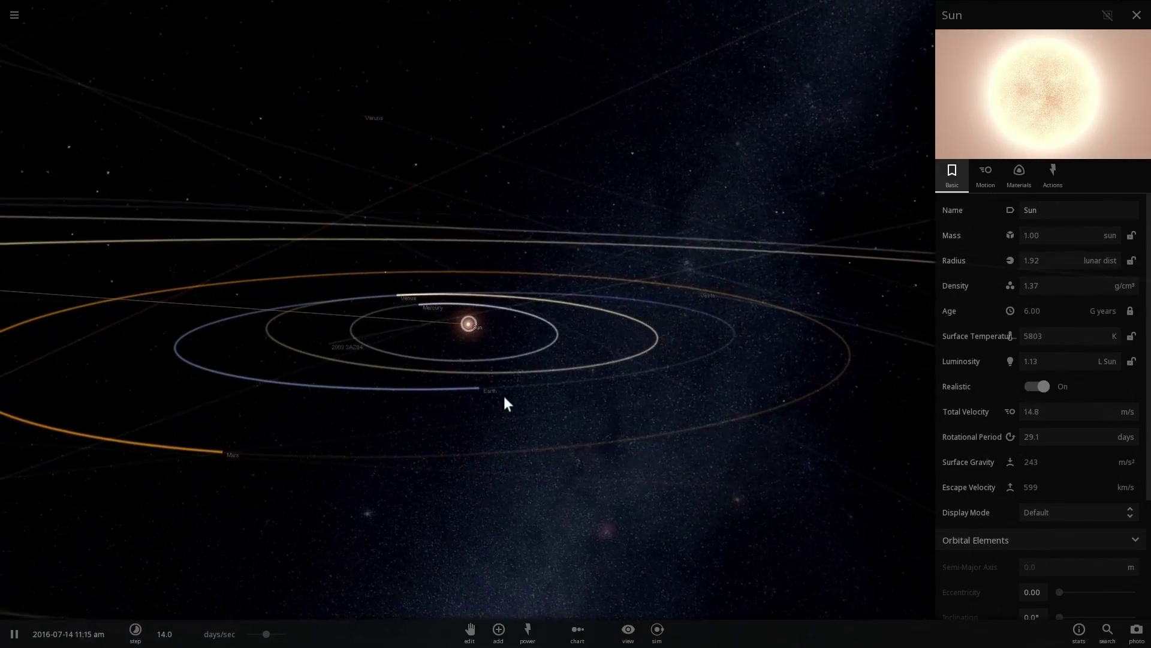
{"action": "left_click", "coordinate": [530, 388]}
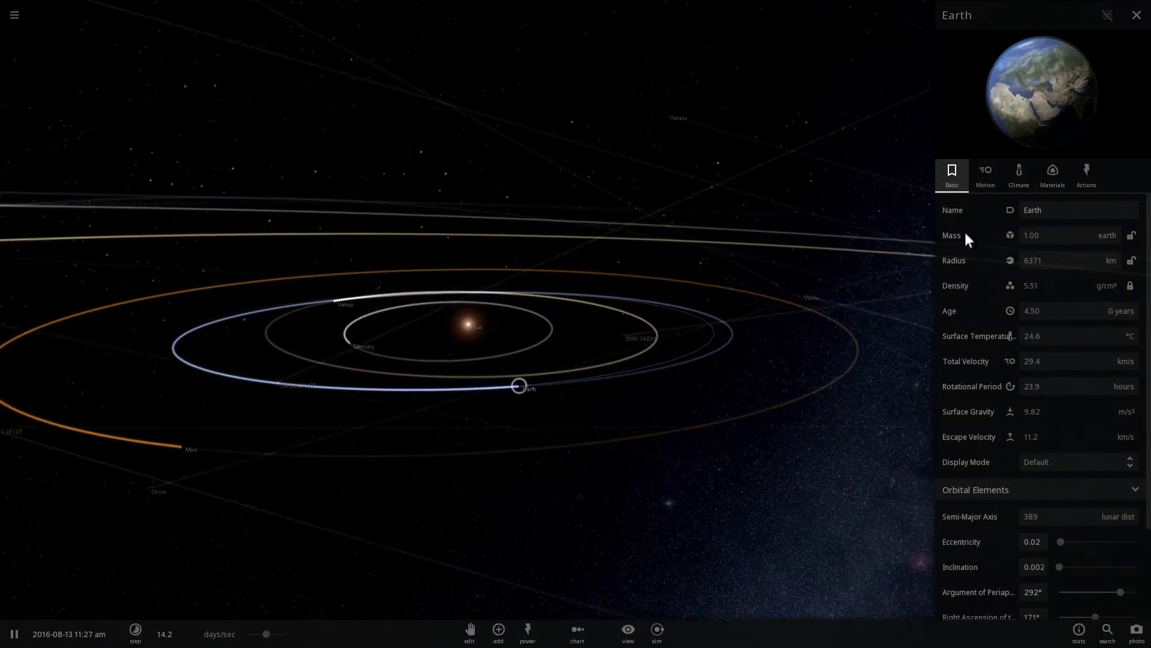
{"action": "left_click", "coordinate": [1018, 174]}
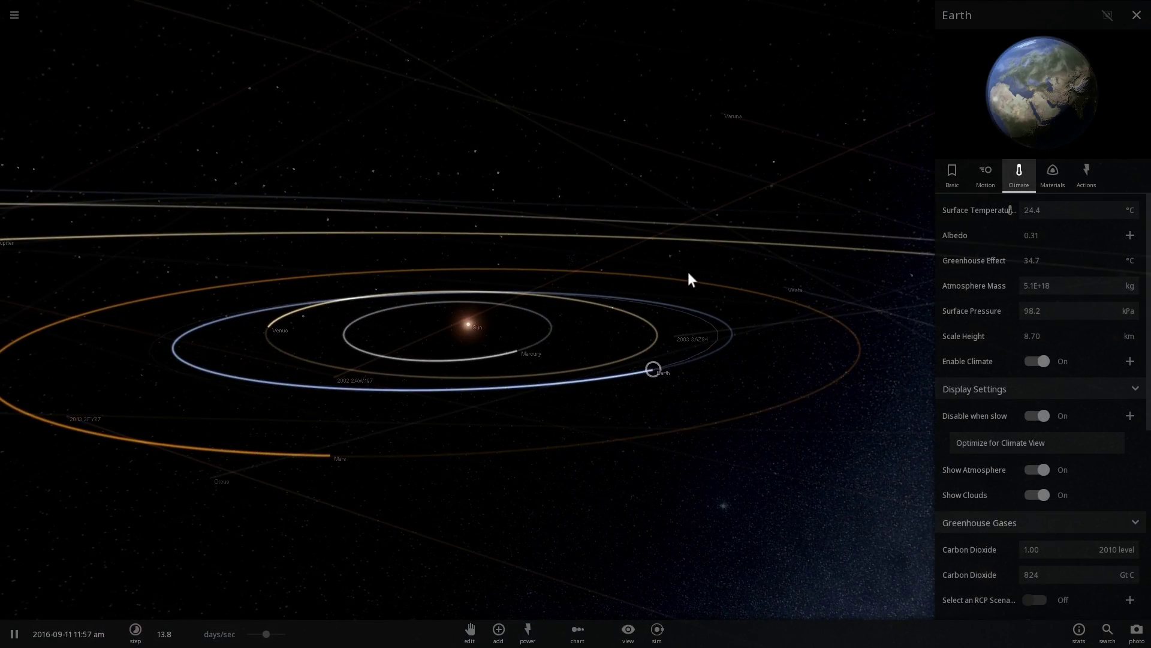
Examine the whole solar system out to the outer bodies while monitoring Earth's climate data
{"action": "left_click_drag", "start_coordinate": [689, 273], "coordinate": [564, 276]}
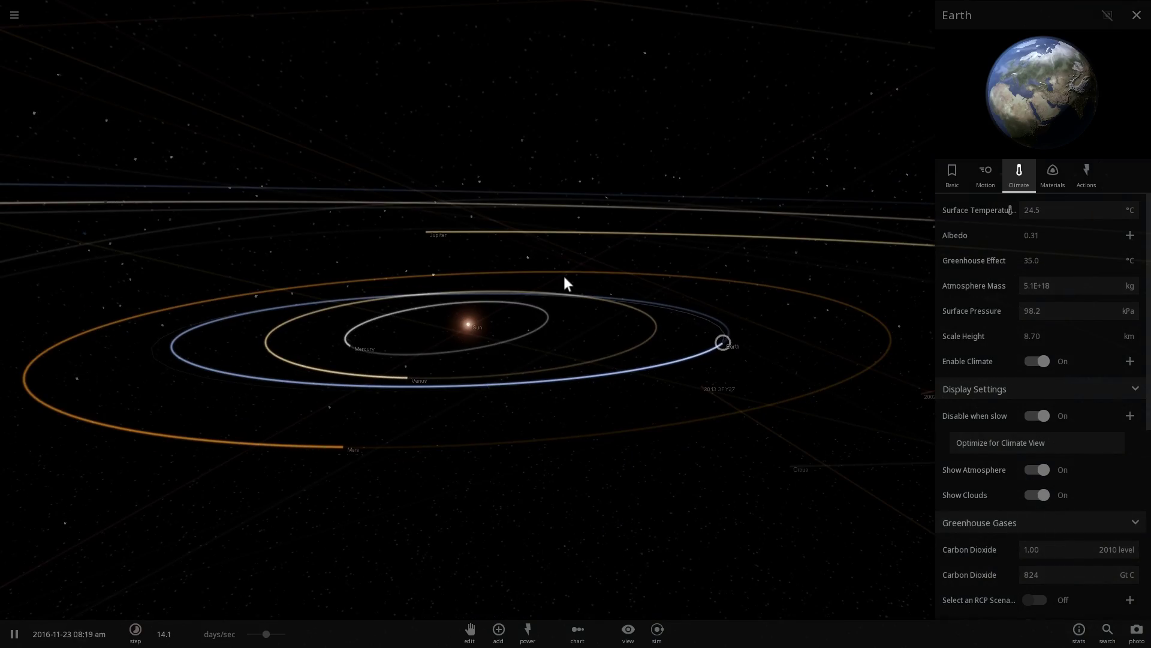
{"action": "scroll", "coordinate": [564, 275], "scroll_direction": "down", "scroll_amount": 5}
{"action": "left_click_drag", "start_coordinate": [421, 271], "coordinate": [628, 365]}
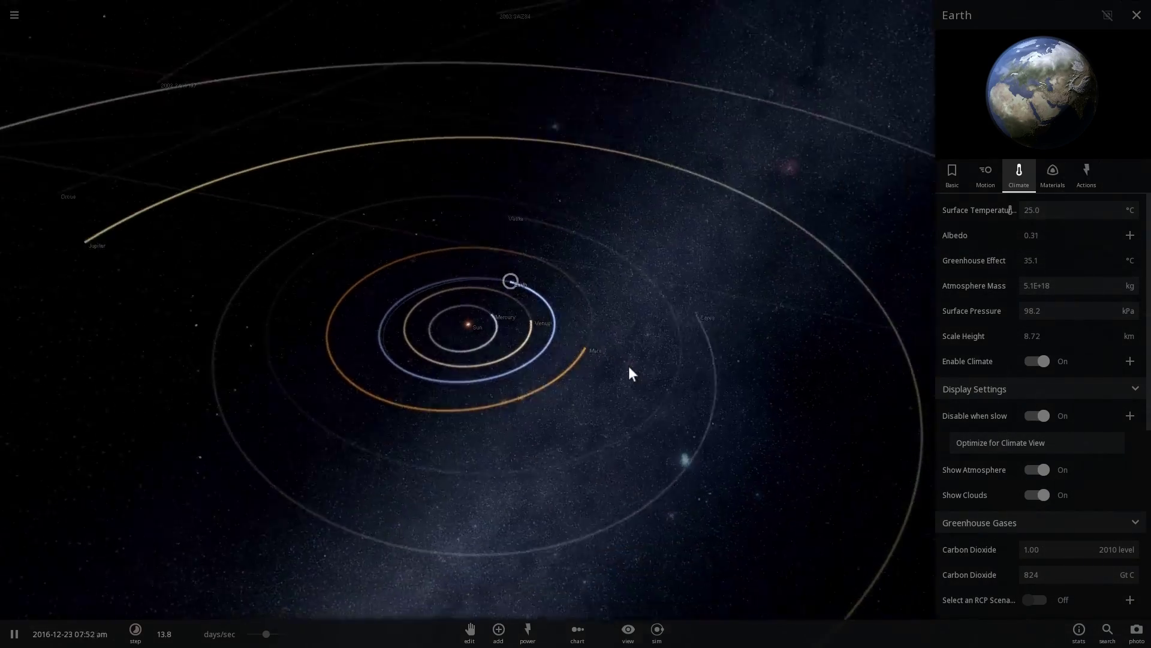
{"action": "scroll", "coordinate": [628, 366], "scroll_direction": "down", "scroll_amount": 5}
{"action": "scroll", "coordinate": [570, 359], "scroll_direction": "down", "scroll_amount": 5}
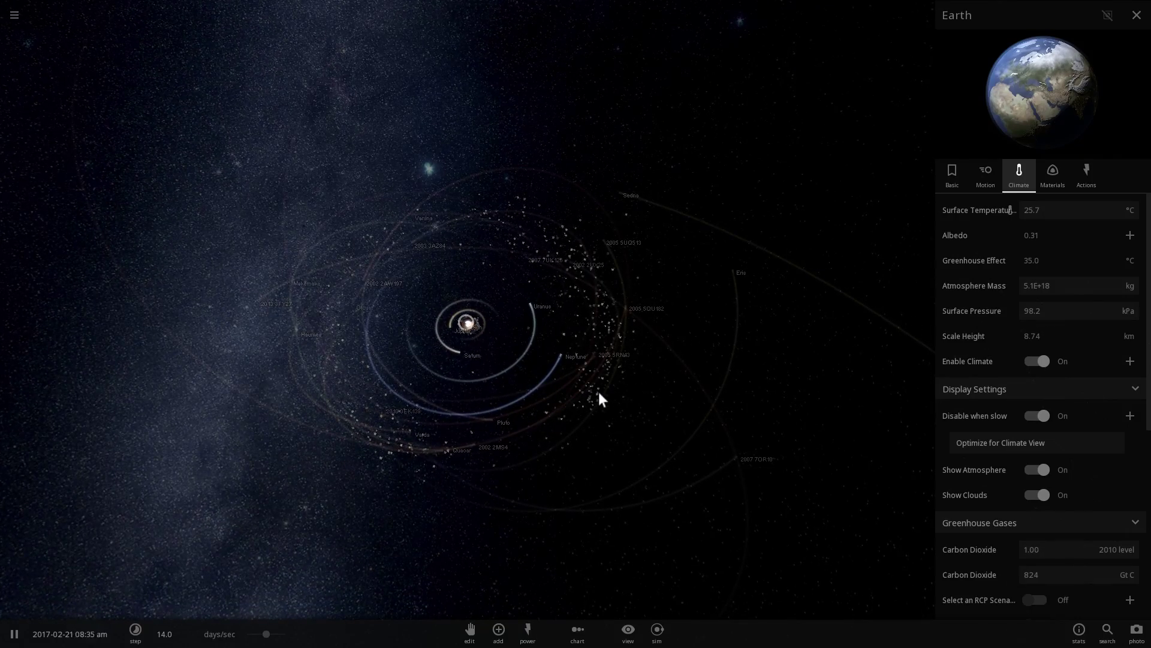
{"action": "left_click_drag", "start_coordinate": [600, 393], "coordinate": [543, 316]}
{"action": "scroll", "coordinate": [538, 324], "scroll_direction": "up", "scroll_amount": 5}
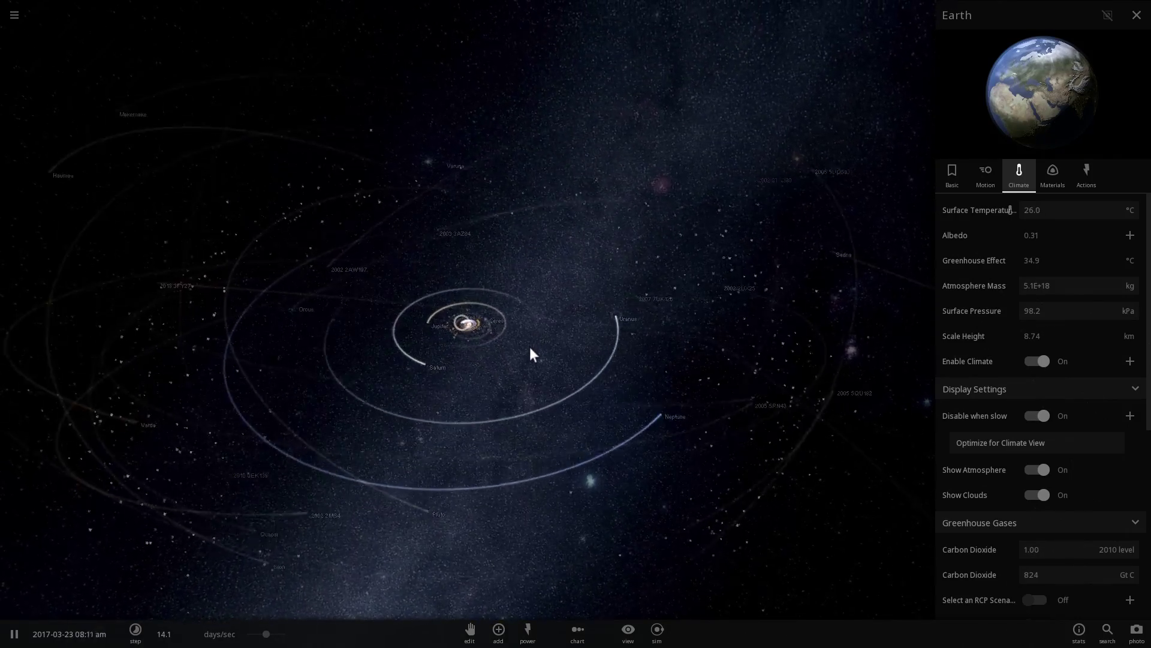
{"action": "left_click_drag", "start_coordinate": [596, 383], "coordinate": [452, 354]}
{"action": "scroll", "coordinate": [452, 347], "scroll_direction": "up", "scroll_amount": 3}
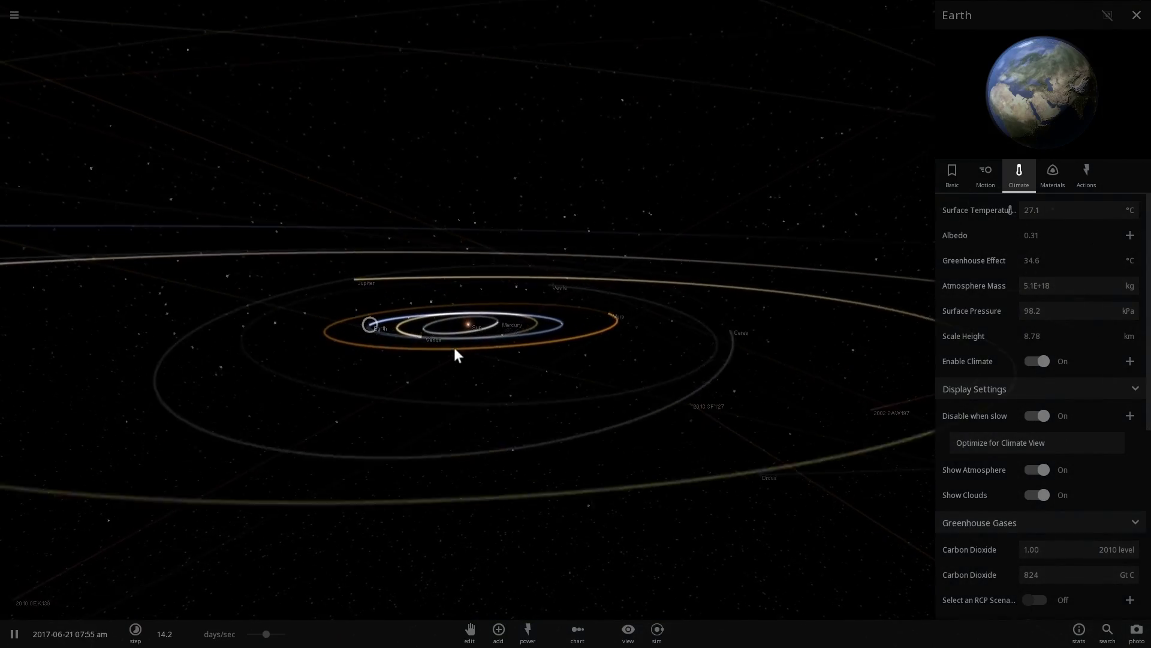
Examine the inner planets' orbits from several angles while monitoring Earth's climate data
{"action": "scroll", "coordinate": [453, 369], "scroll_direction": "up", "scroll_amount": 3}
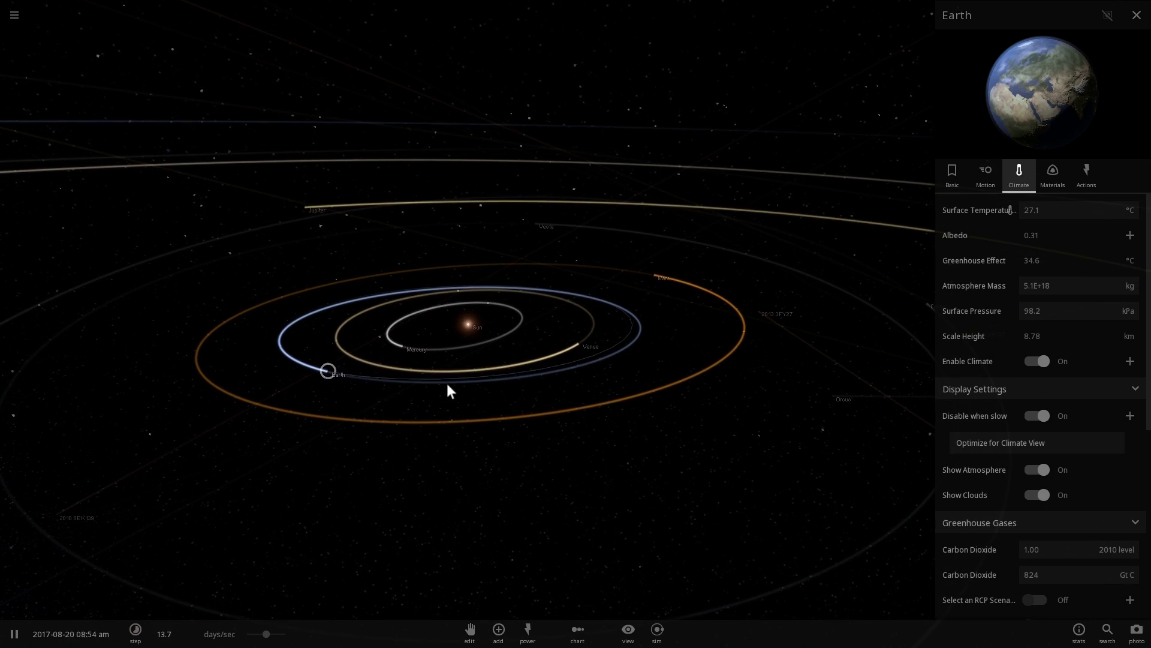
{"action": "scroll", "coordinate": [463, 404], "scroll_direction": "up", "scroll_amount": 4}
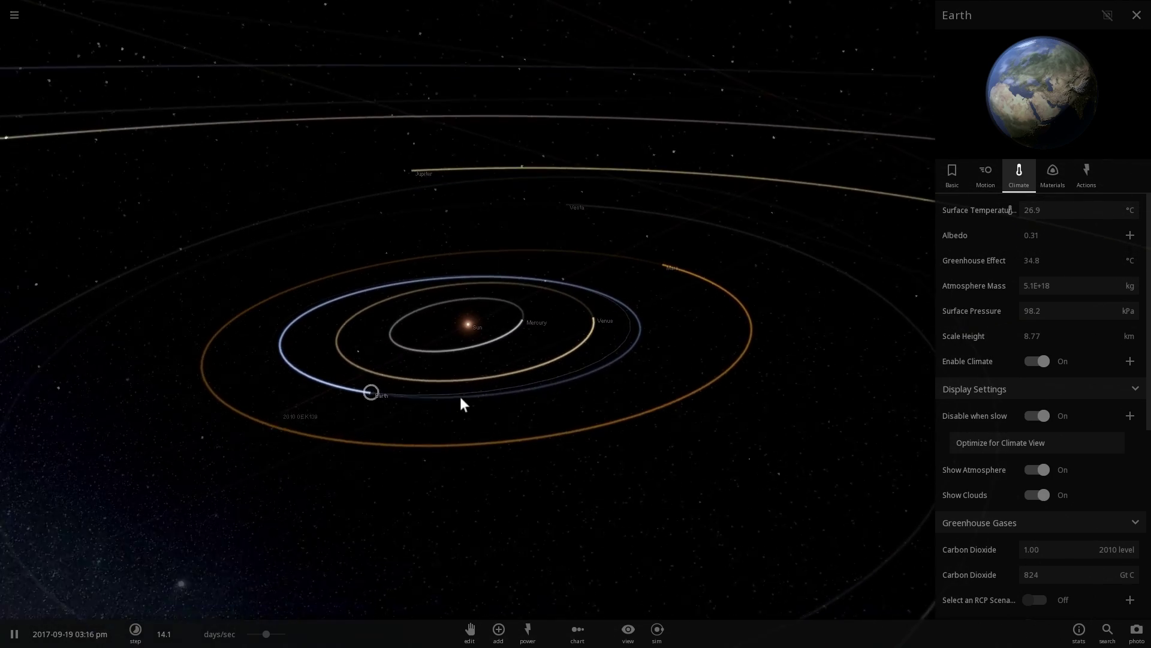
{"action": "right_click_drag", "start_coordinate": [419, 412], "coordinate": [393, 372]}
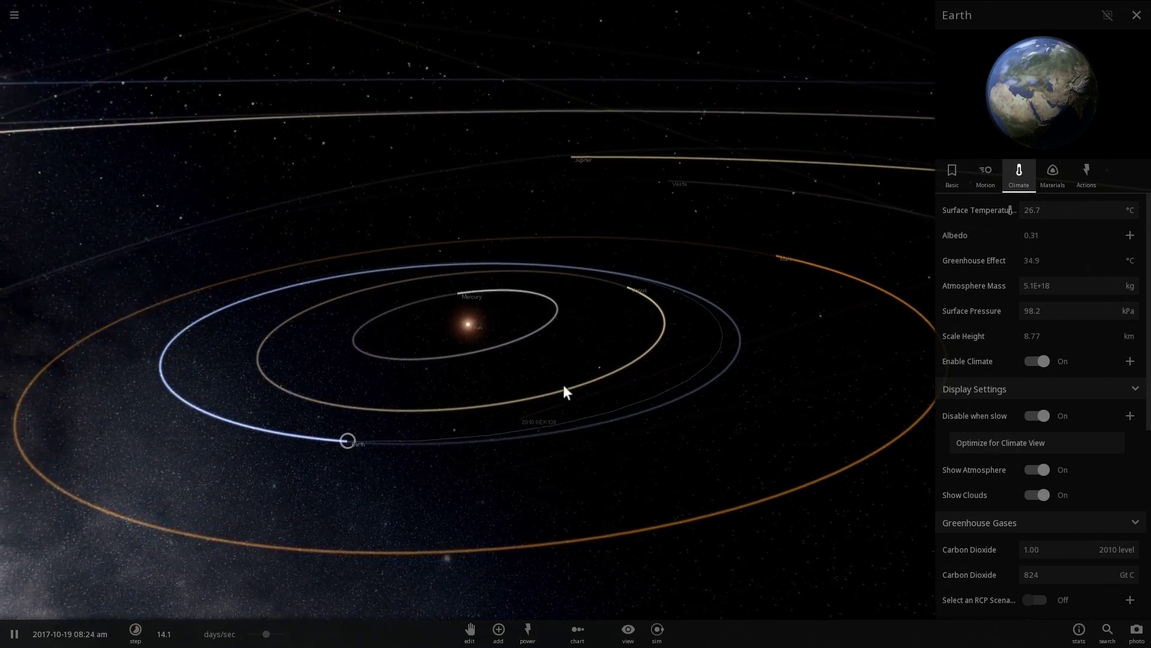
{"action": "right_click_drag", "start_coordinate": [564, 384], "coordinate": [449, 388]}
{"action": "left_click_drag", "start_coordinate": [502, 398], "coordinate": [440, 391]}
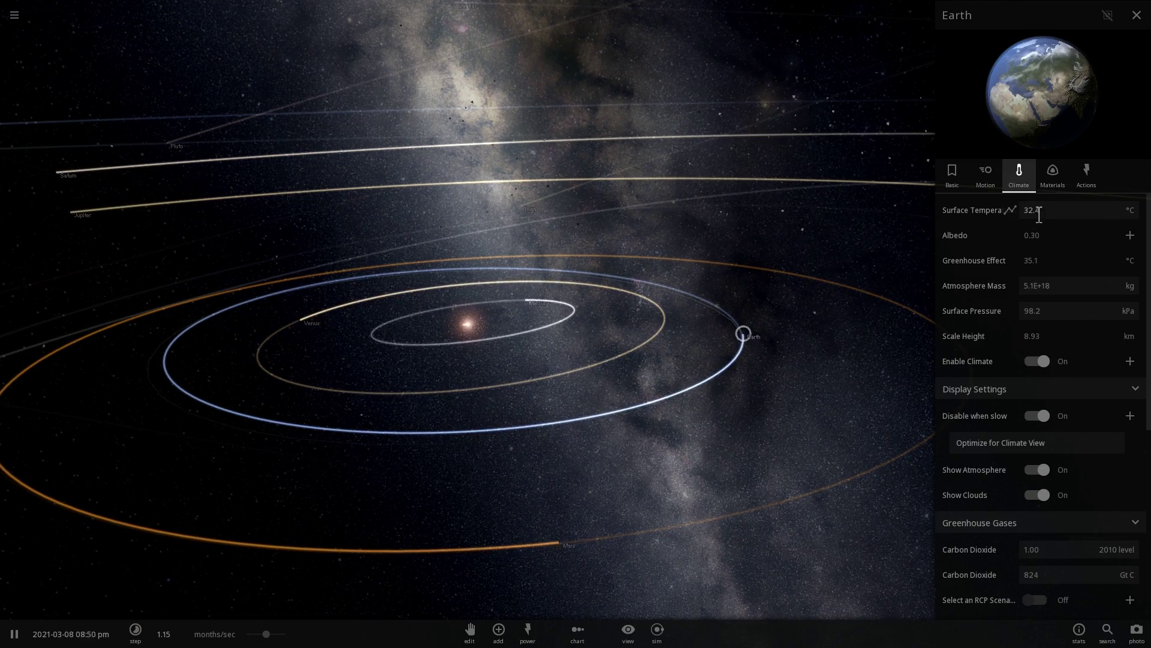
{"action": "left_click_drag", "start_coordinate": [666, 413], "coordinate": [783, 416]}
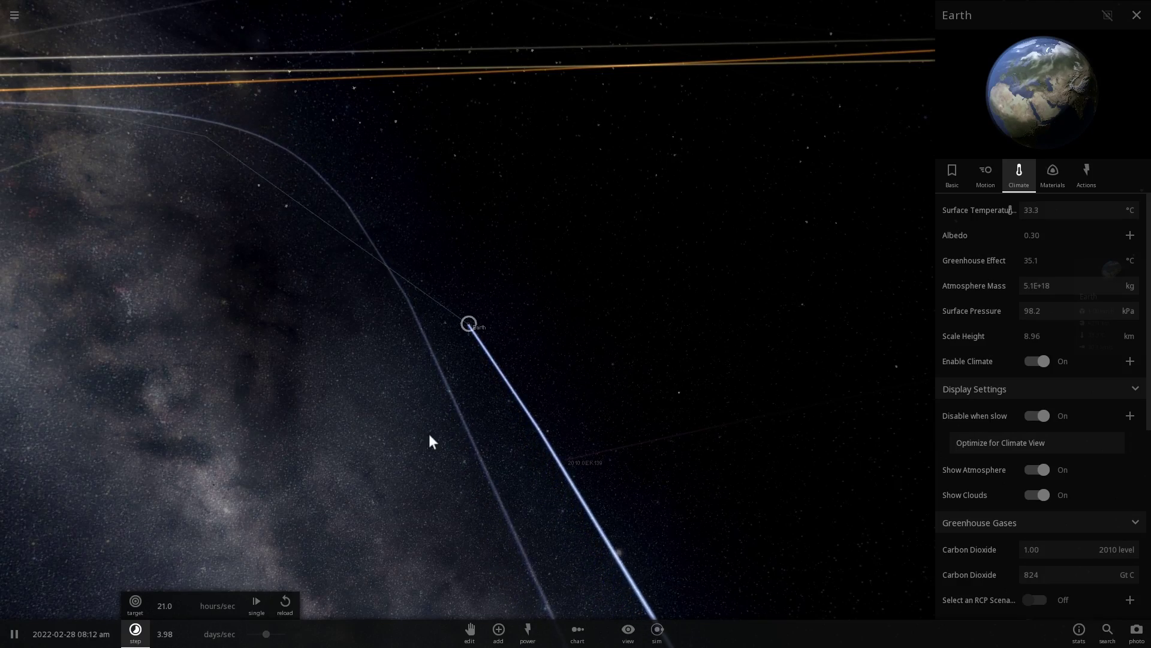
Examine Earth's surface up close, including North America and the Antarctic ice cap
{"action": "scroll", "coordinate": [430, 434], "scroll_direction": "up", "scroll_amount": 10}
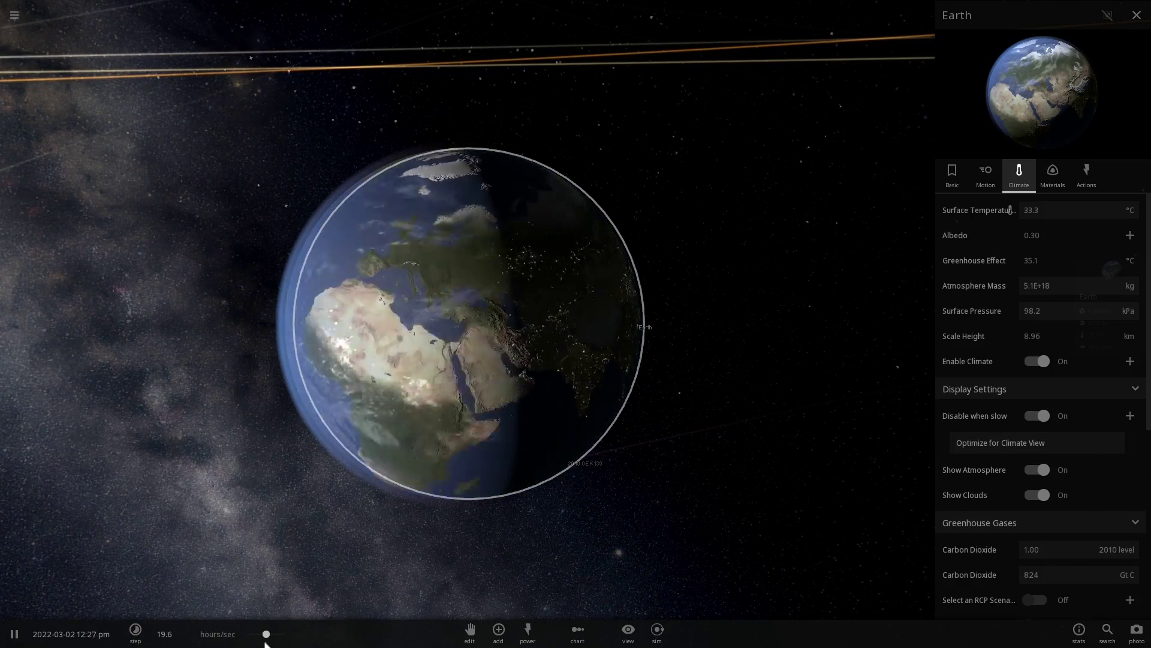
{"action": "scroll", "coordinate": [466, 397], "scroll_direction": "up", "scroll_amount": 6}
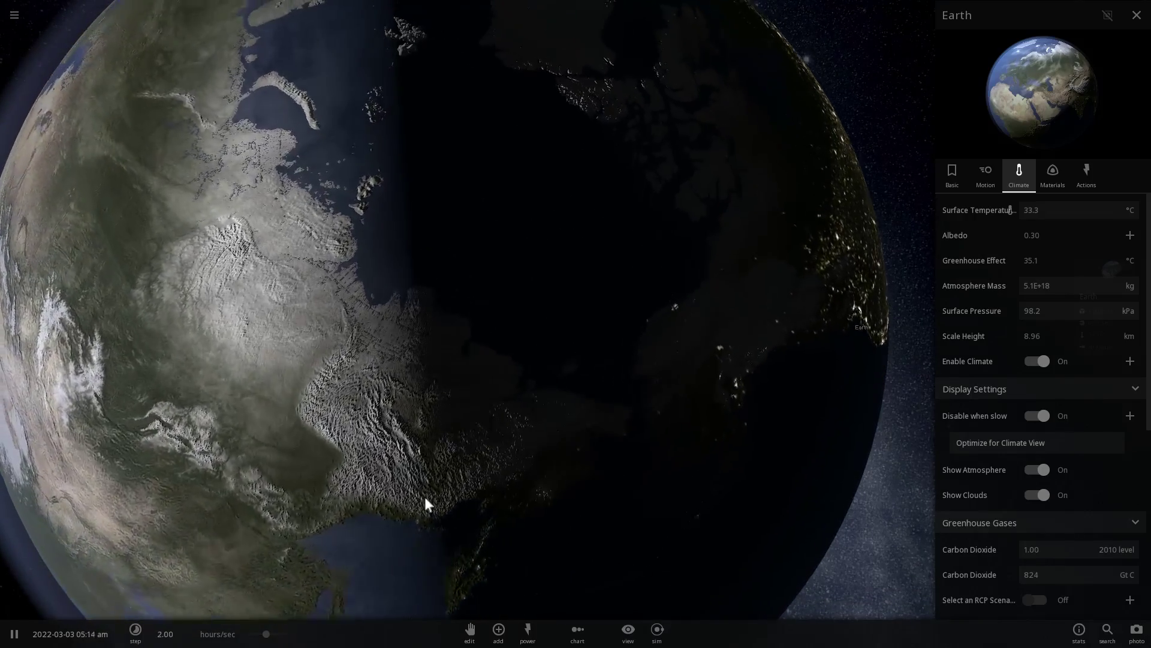
{"action": "scroll", "coordinate": [427, 503], "scroll_direction": "down", "scroll_amount": 5}
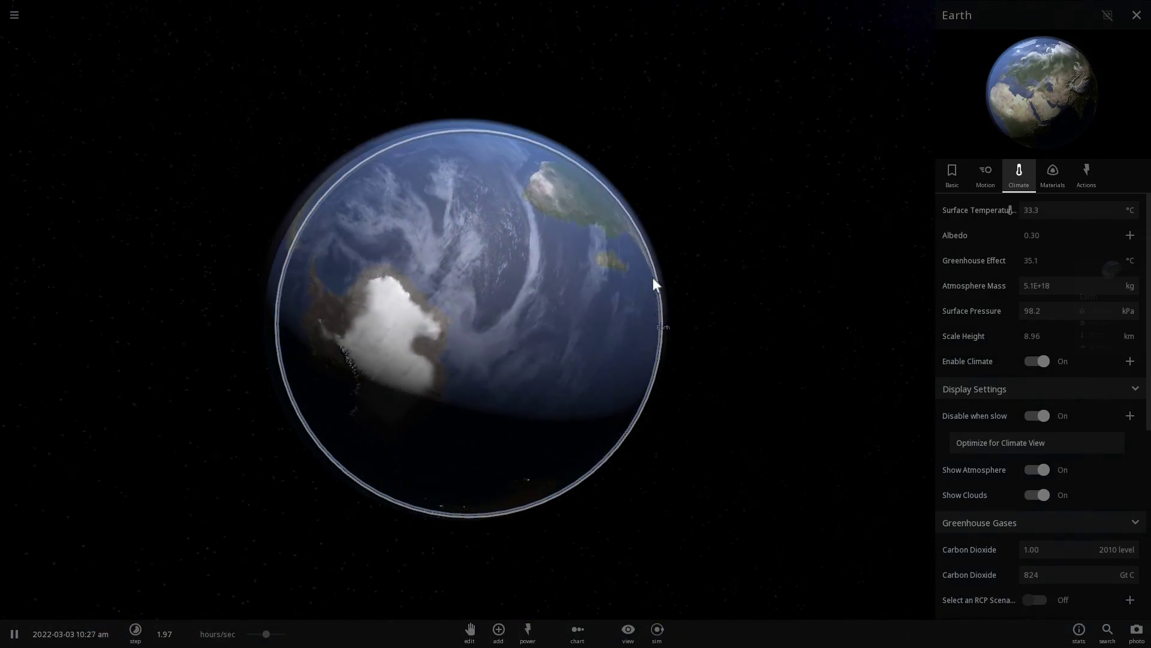
{"action": "scroll", "coordinate": [481, 315], "scroll_direction": "up", "scroll_amount": 5}
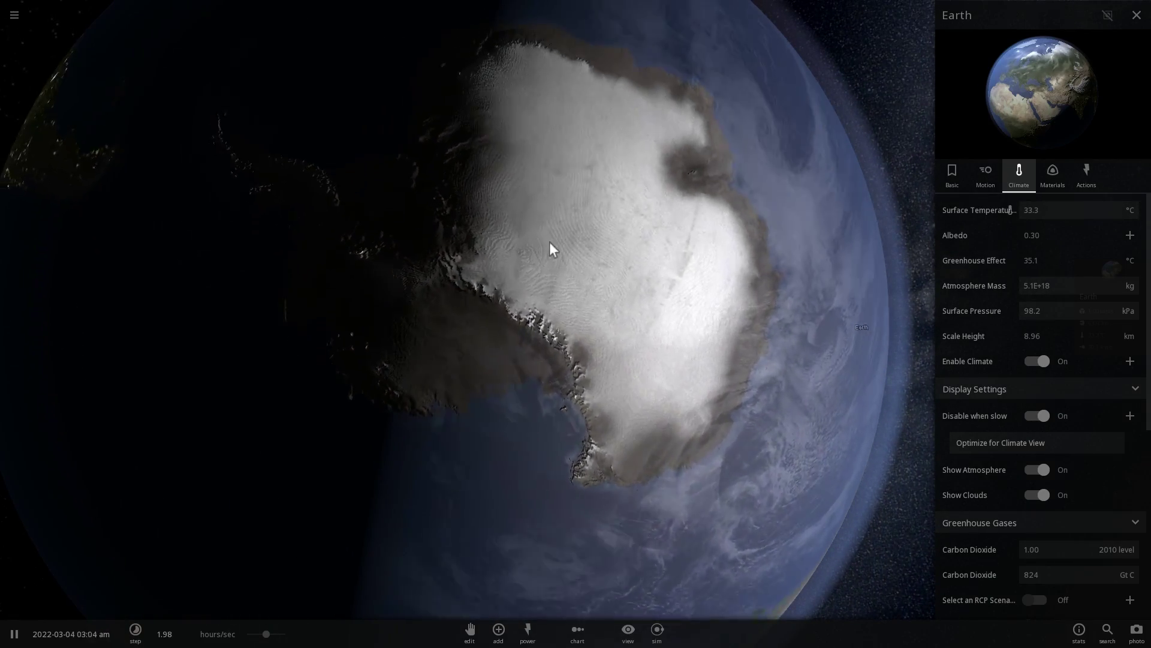
{"action": "scroll", "coordinate": [555, 251], "scroll_direction": "down", "scroll_amount": 8}
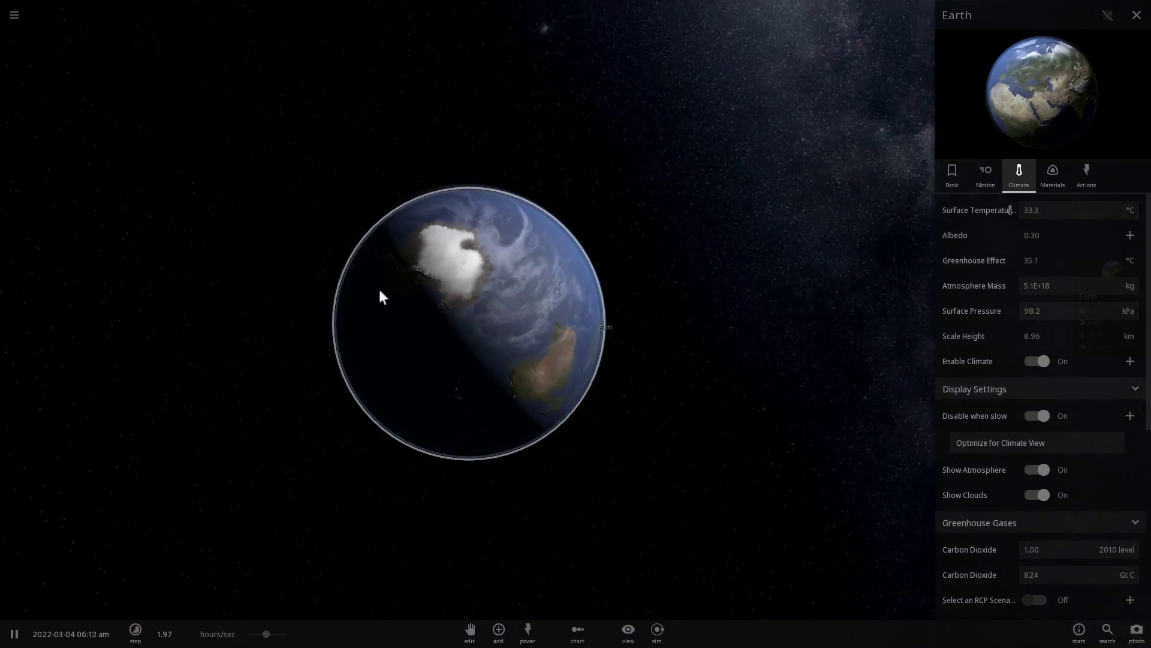
{"action": "right_click_drag", "start_coordinate": [379, 291], "coordinate": [387, 472]}
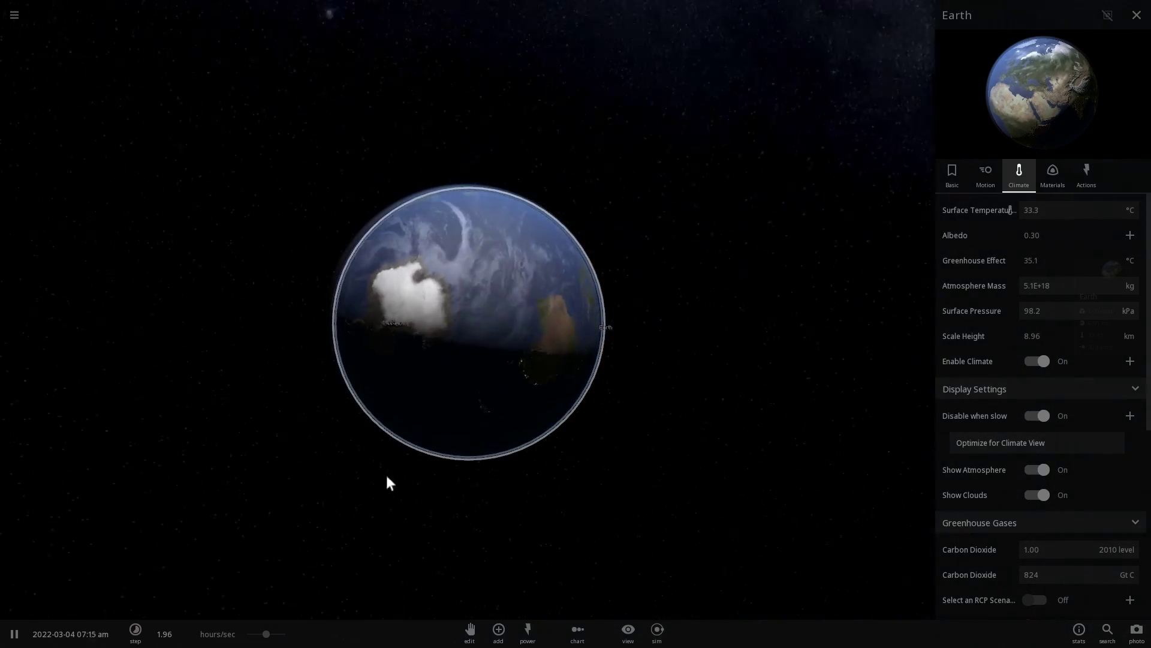
{"action": "scroll", "coordinate": [320, 329], "scroll_direction": "up", "scroll_amount": 4}
{"action": "right_click_drag", "start_coordinate": [477, 289], "coordinate": [356, 361]}
{"action": "scroll", "coordinate": [355, 361], "scroll_direction": "down", "scroll_amount": 1}
{"action": "left_click_drag", "start_coordinate": [355, 361], "coordinate": [404, 347]}
Select the Sun among the inner orbits and examine its basic properties, including its luminosity
{"action": "scroll", "coordinate": [405, 346], "scroll_direction": "down", "scroll_amount": 5}
{"action": "scroll", "coordinate": [379, 350], "scroll_direction": "down", "scroll_amount": 5}
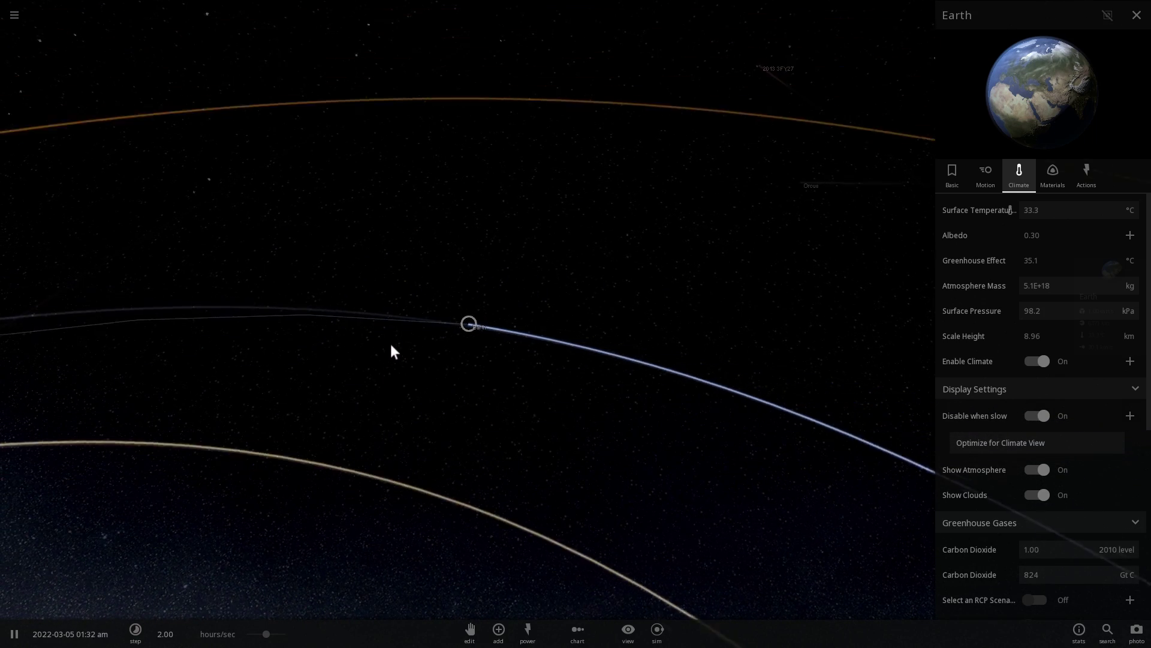
{"action": "scroll", "coordinate": [387, 345], "scroll_direction": "down", "scroll_amount": 5}
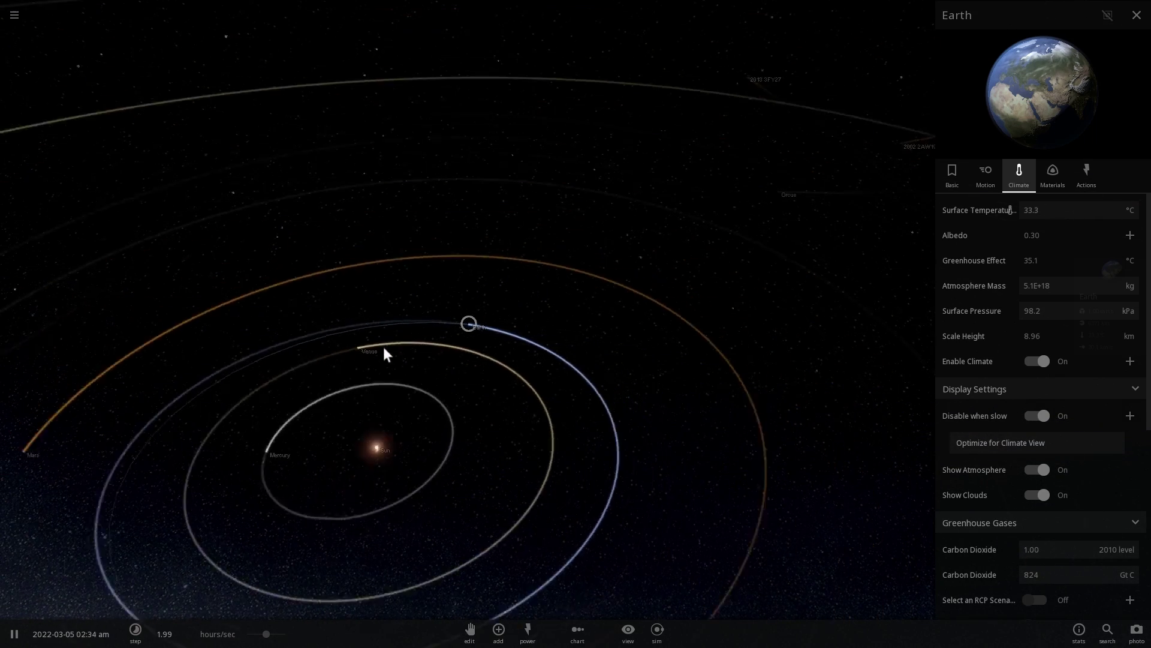
{"action": "scroll", "coordinate": [408, 358], "scroll_direction": "up", "scroll_amount": 3}
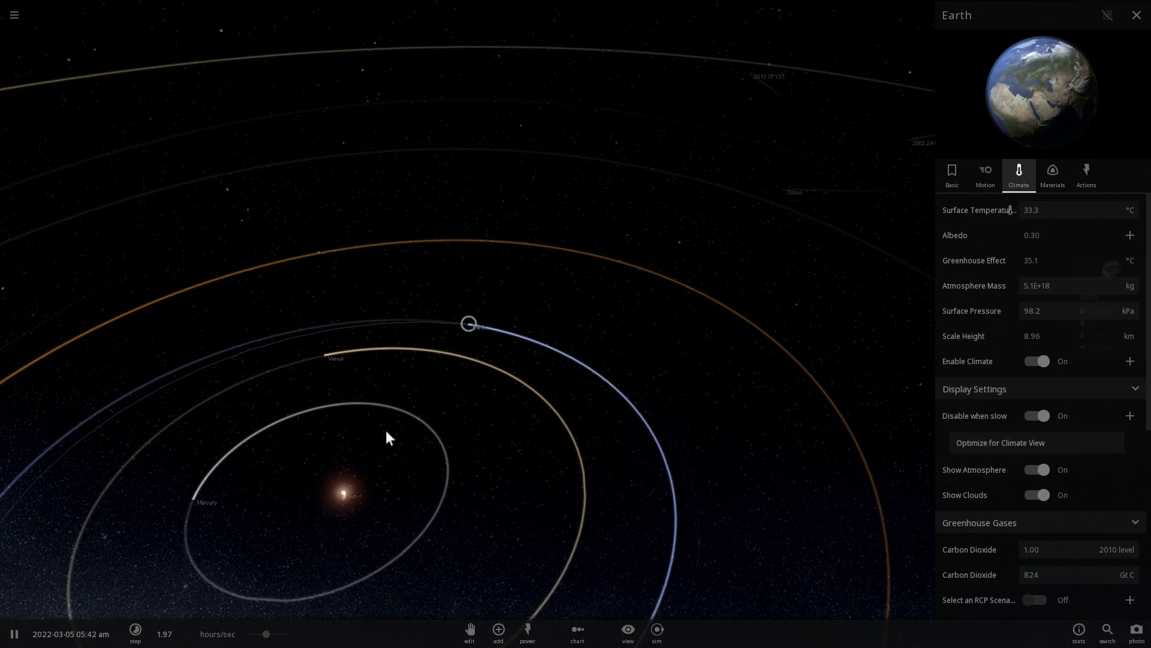
{"action": "left_click", "coordinate": [343, 493]}
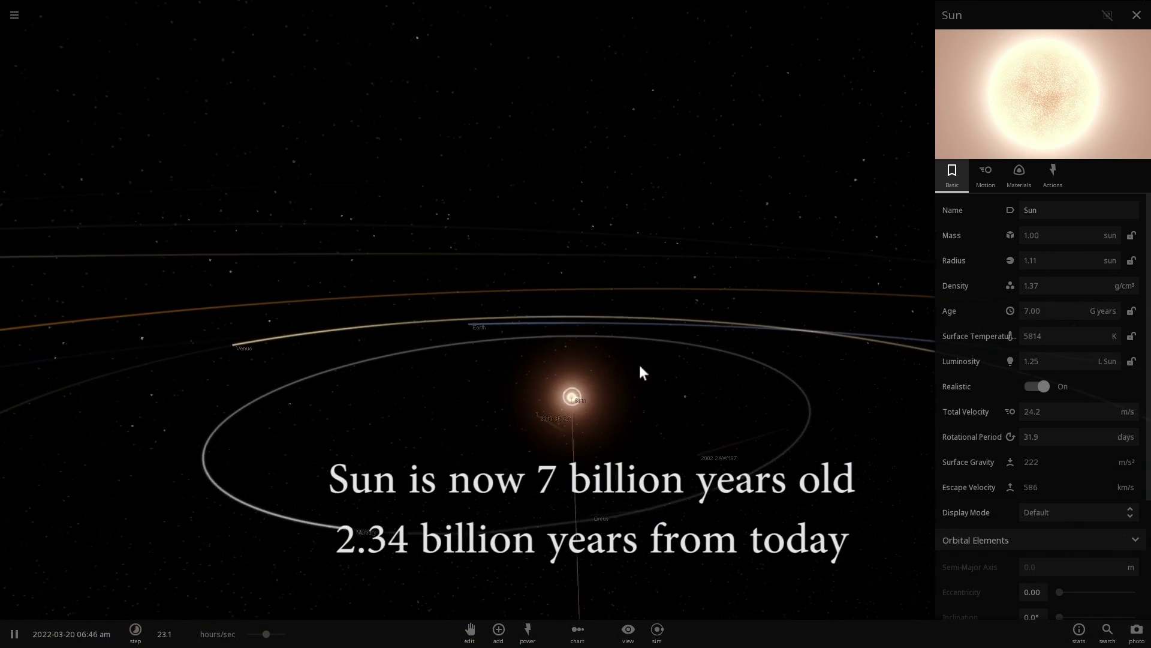
{"action": "left_click", "coordinate": [547, 404]}
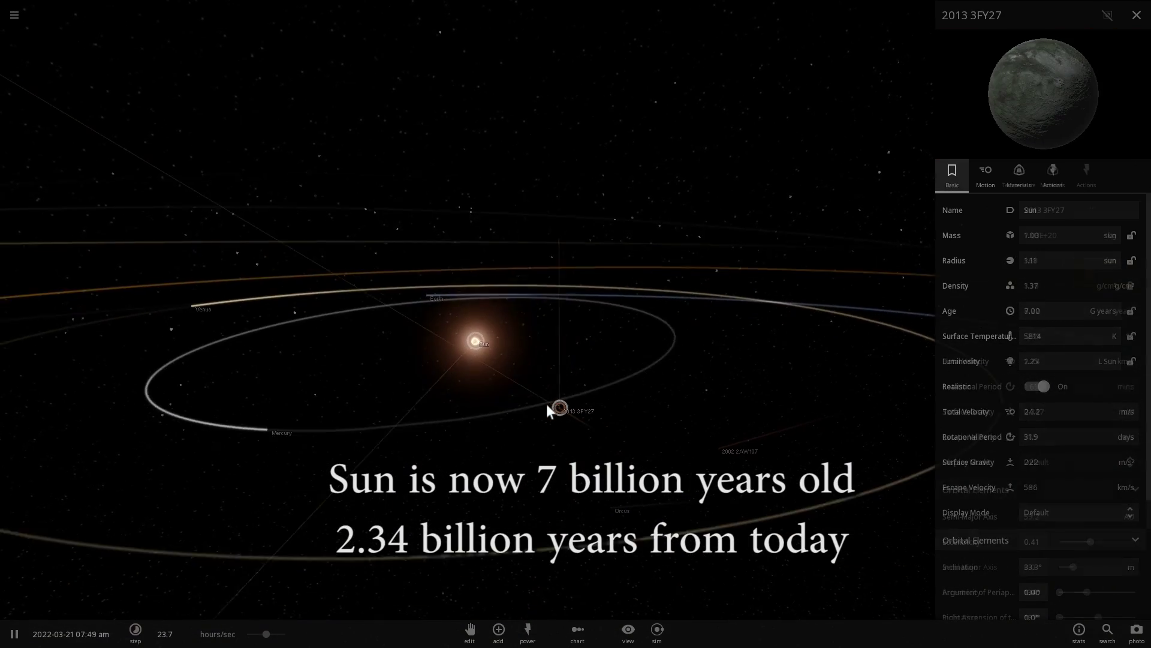
{"action": "left_click", "coordinate": [475, 325]}
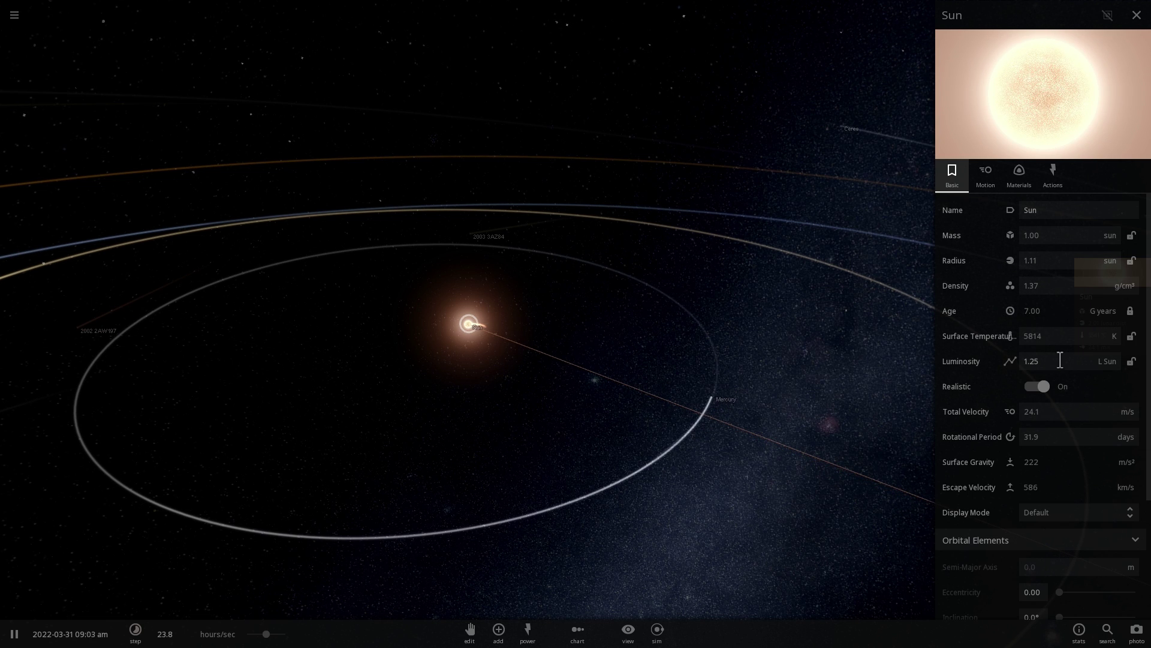
{"action": "right_click_drag", "start_coordinate": [535, 404], "coordinate": [689, 420]}
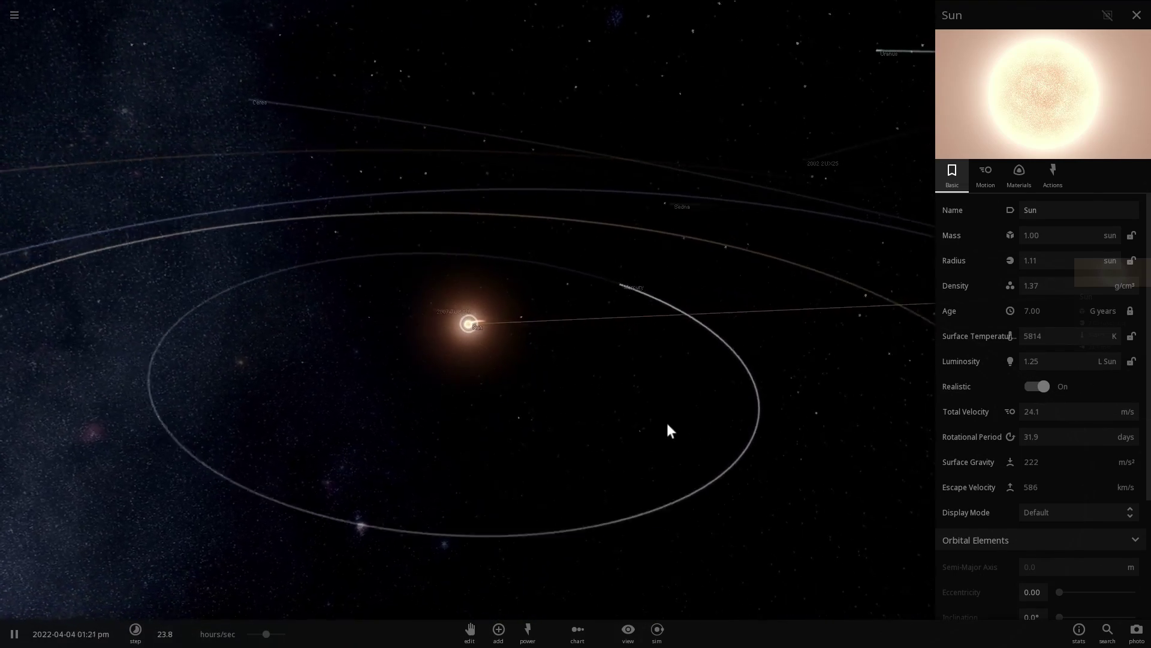
Select Earth, open its climate data and plot its surface temperature over time
{"action": "scroll", "coordinate": [665, 422], "scroll_direction": "down", "scroll_amount": 5}
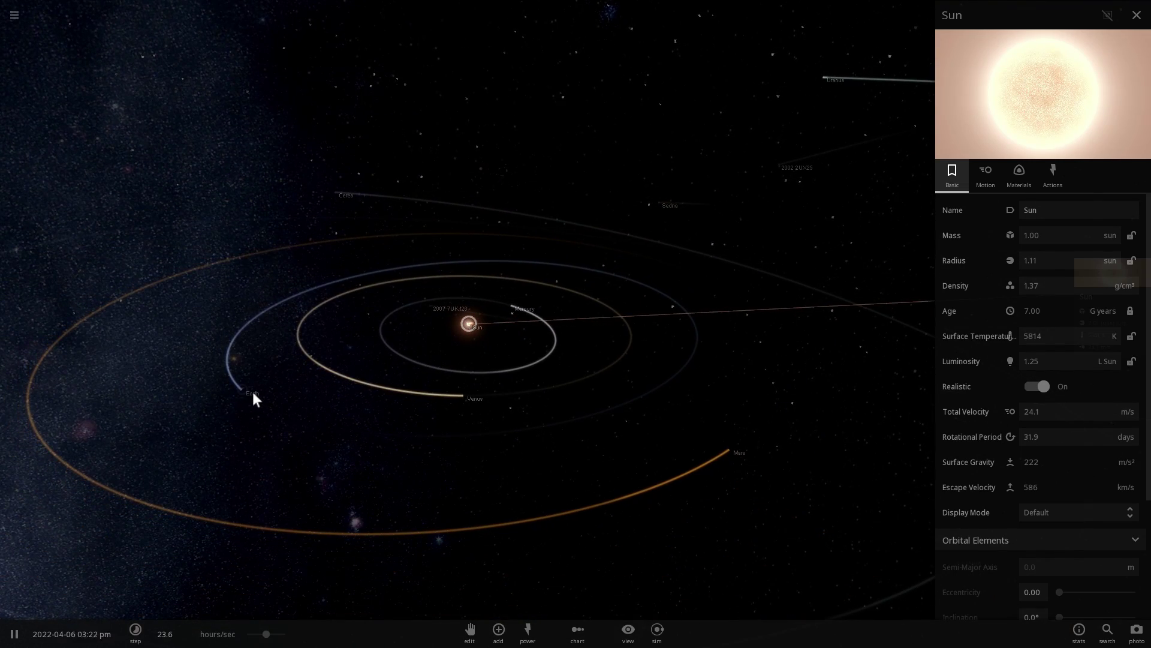
{"action": "left_click", "coordinate": [250, 393]}
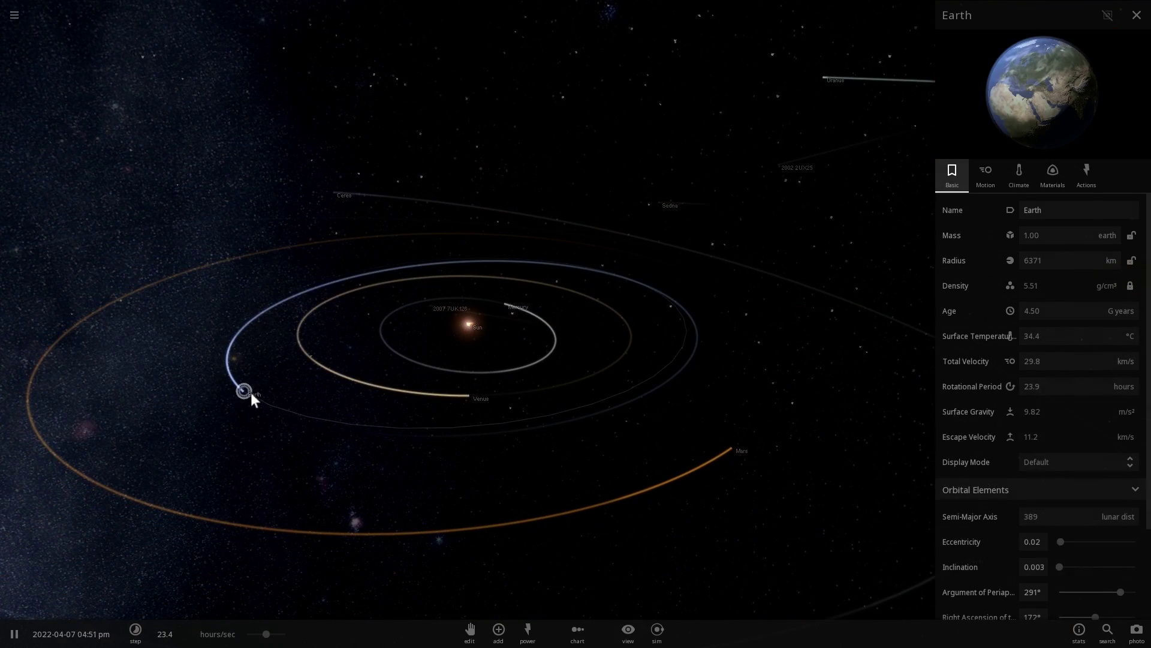
{"action": "left_click", "coordinate": [1032, 172]}
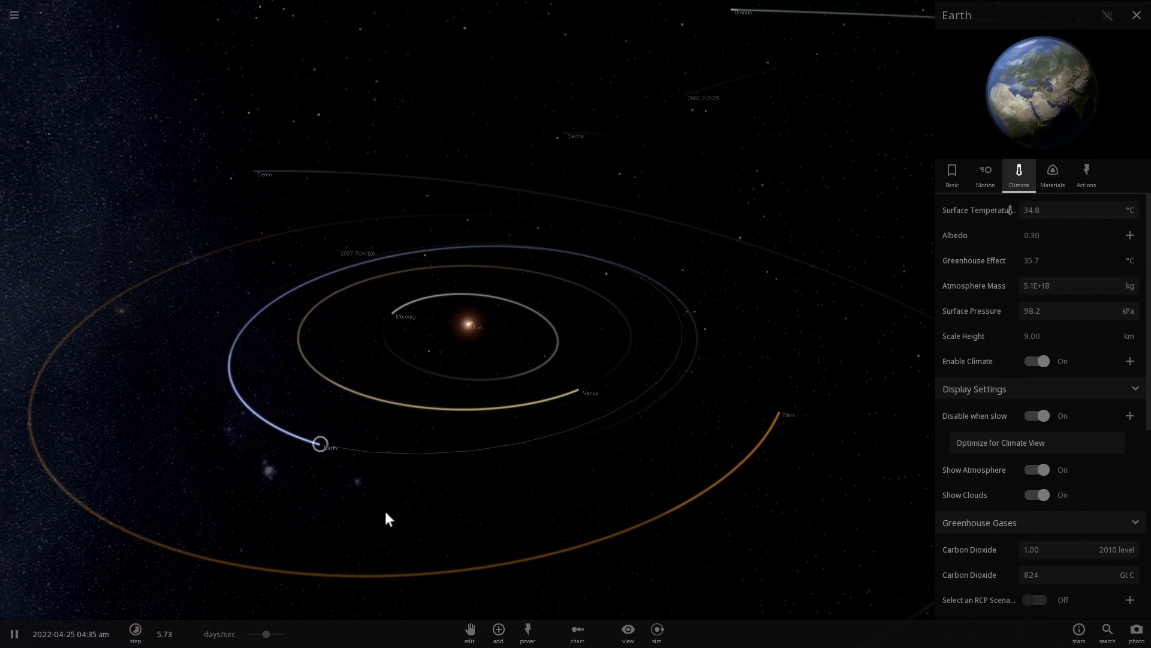
{"action": "left_click_drag", "start_coordinate": [427, 495], "coordinate": [463, 485]}
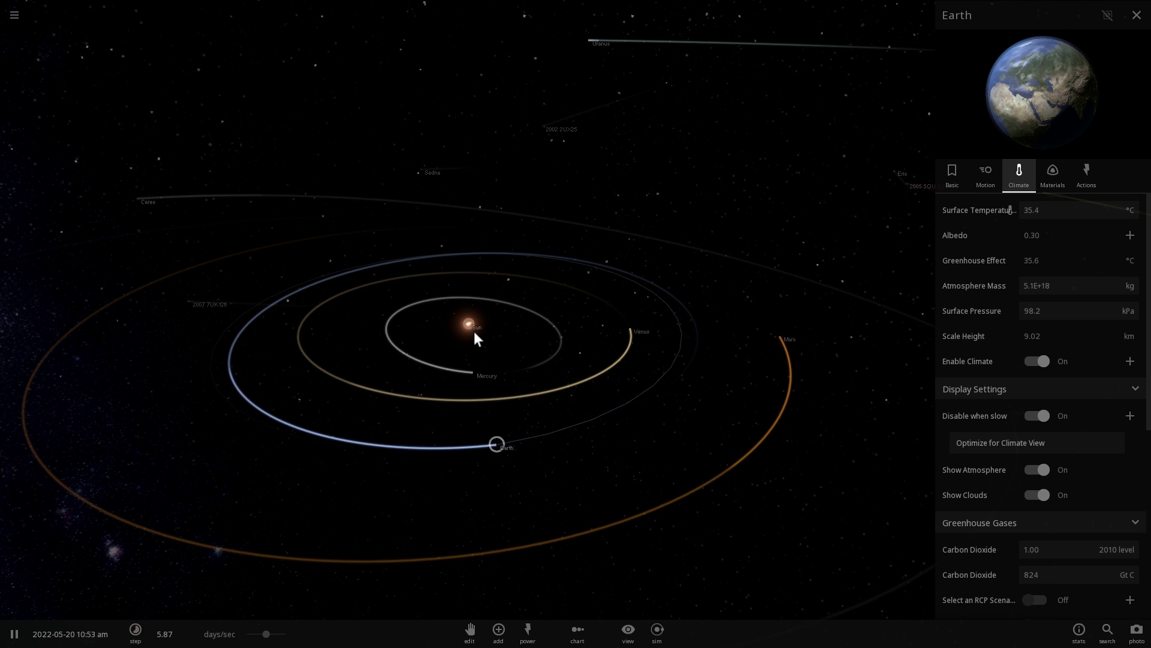
{"action": "left_click_drag", "start_coordinate": [602, 431], "coordinate": [469, 432]}
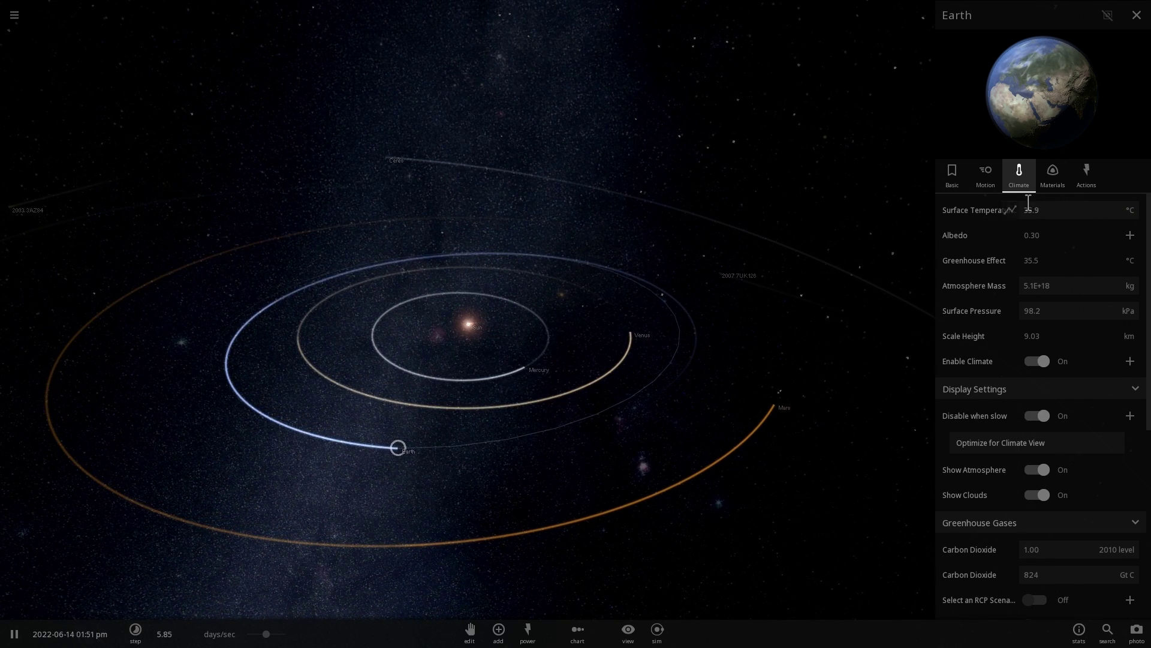
{"action": "left_click", "coordinate": [1014, 210]}
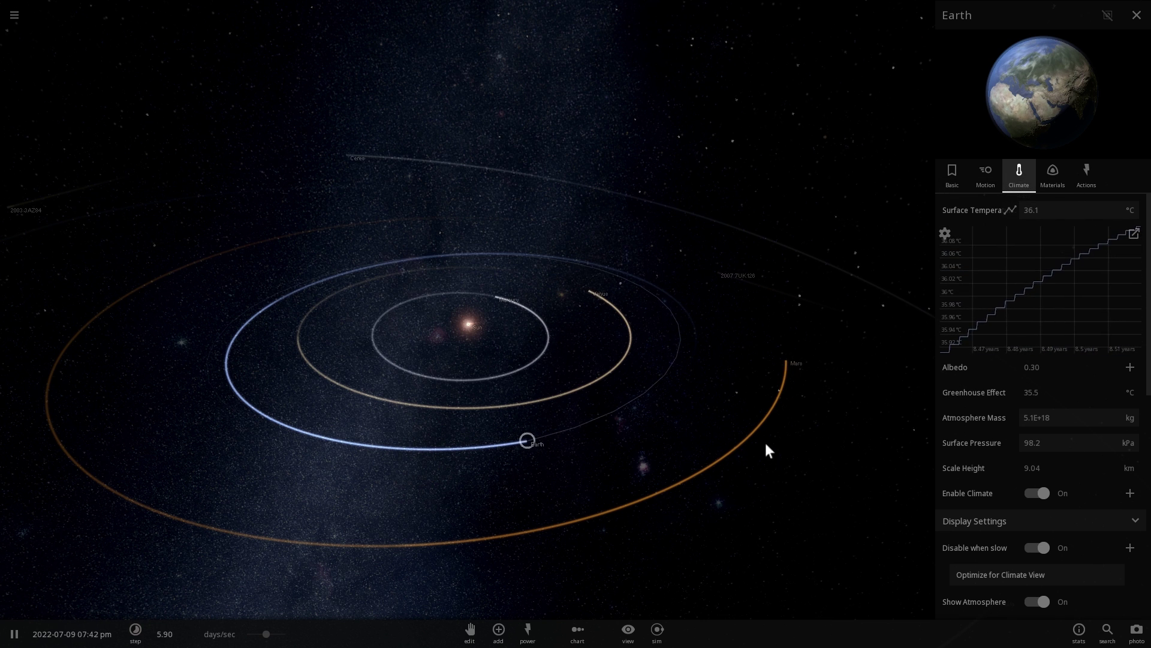
Examine the inner orbits and centre the view on Earth while monitoring its surface temperature graph
{"action": "left_click_drag", "start_coordinate": [749, 364], "coordinate": [672, 376]}
{"action": "scroll", "coordinate": [675, 393], "scroll_direction": "up", "scroll_amount": 4}
{"action": "left_click_drag", "start_coordinate": [689, 430], "coordinate": [532, 440]}
{"action": "scroll", "coordinate": [587, 425], "scroll_direction": "up", "scroll_amount": 4}
{"action": "scroll", "coordinate": [550, 402], "scroll_direction": "down", "scroll_amount": 4}
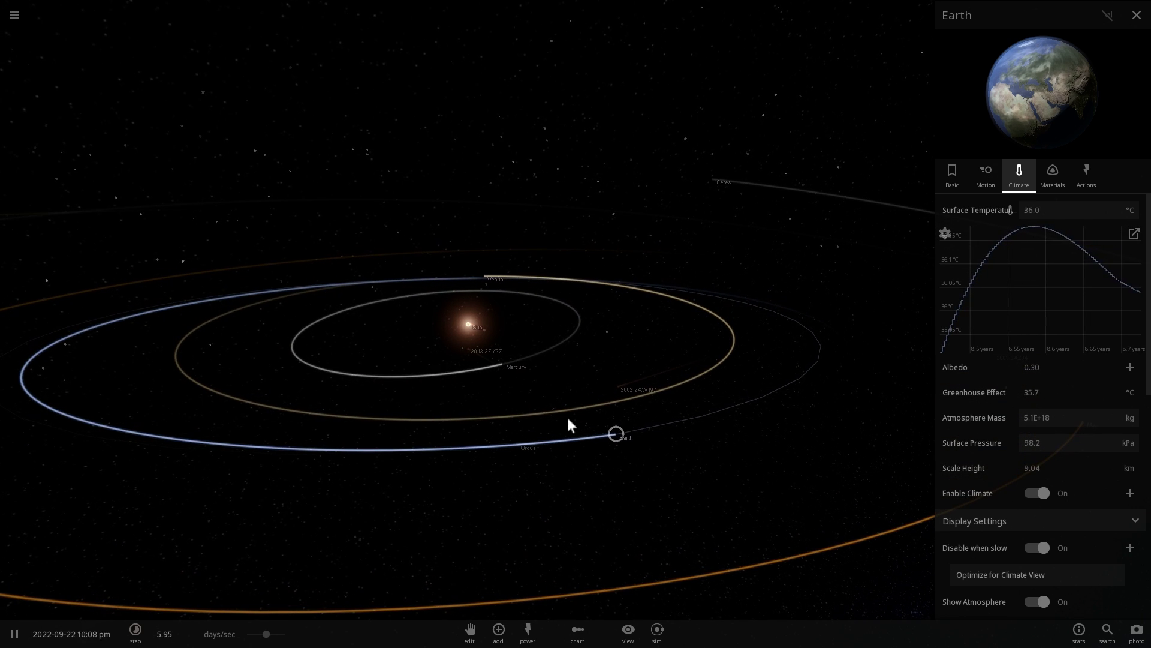
{"action": "double_click", "coordinate": [747, 407]}
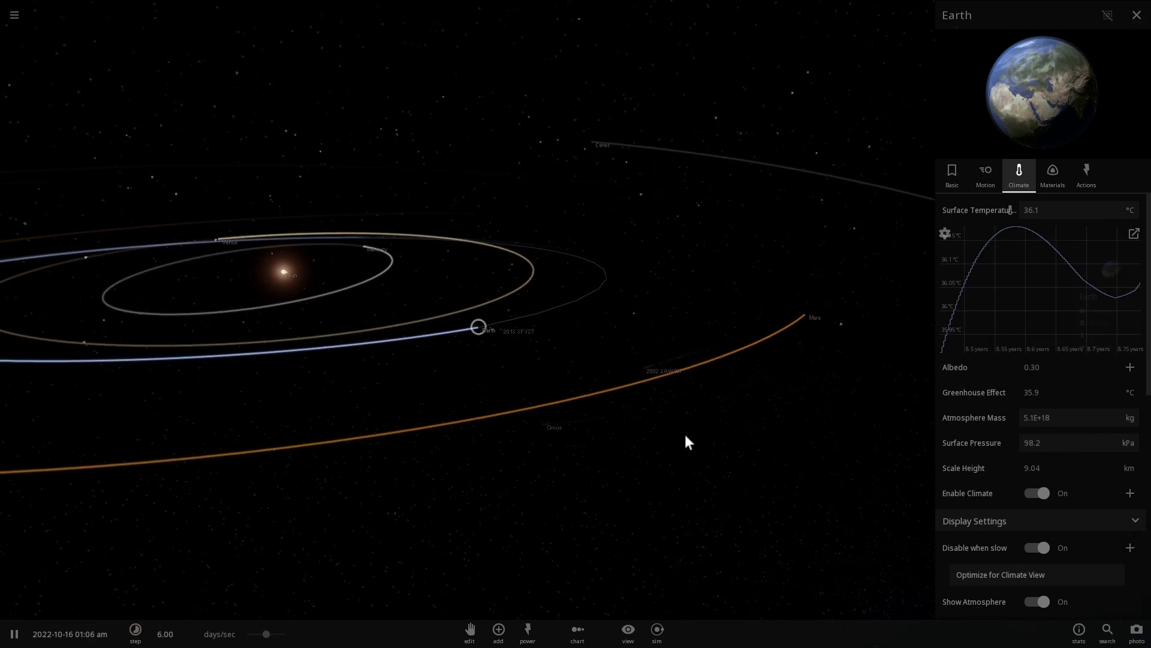
{"action": "left_click_drag", "start_coordinate": [625, 463], "coordinate": [480, 416]}
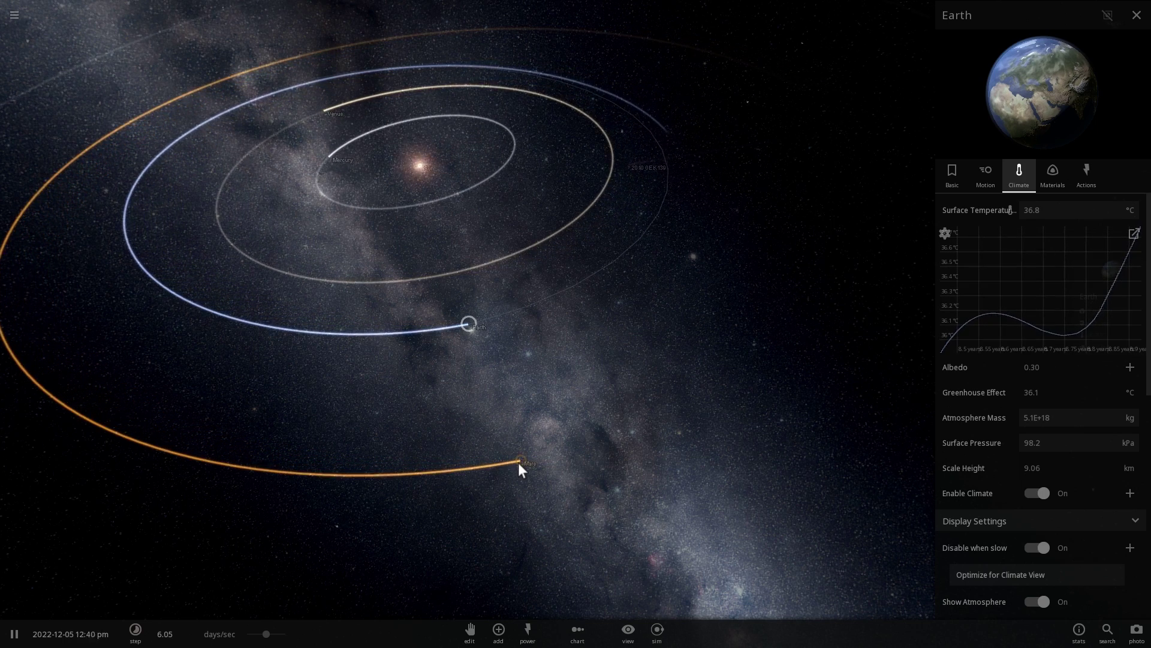
Inspect the climate data of Mars, then return to Earth's climate data
{"action": "left_click", "coordinate": [516, 462]}
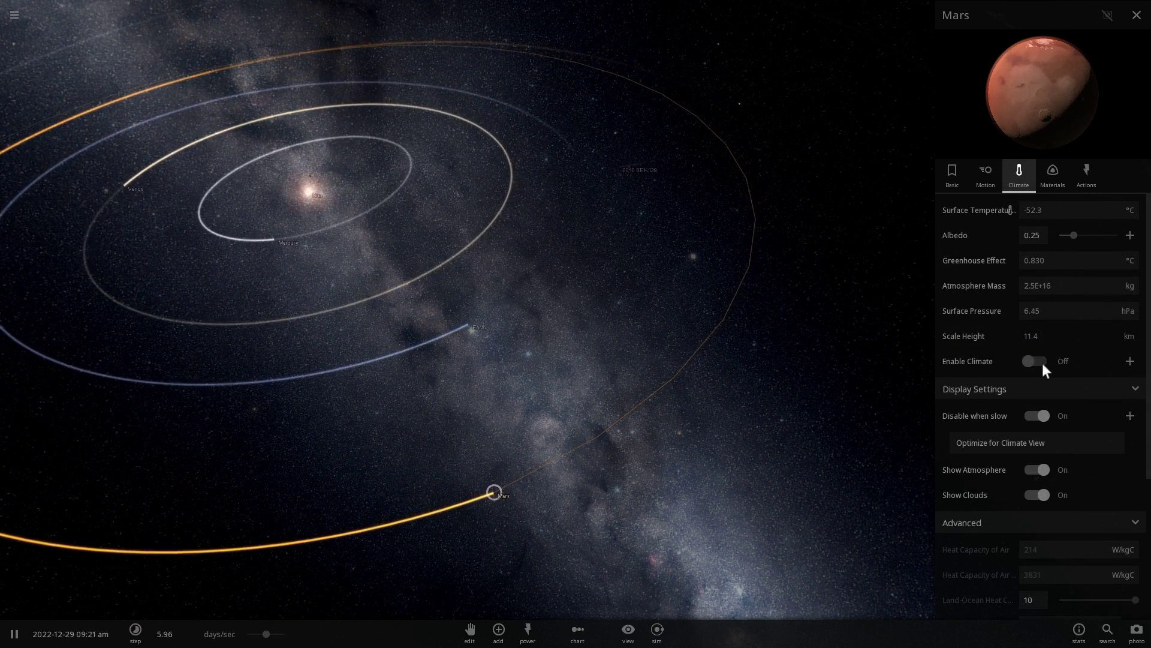
{"action": "left_click_drag", "start_coordinate": [536, 372], "coordinate": [505, 354]}
{"action": "scroll", "coordinate": [505, 354], "scroll_direction": "down", "scroll_amount": 4}
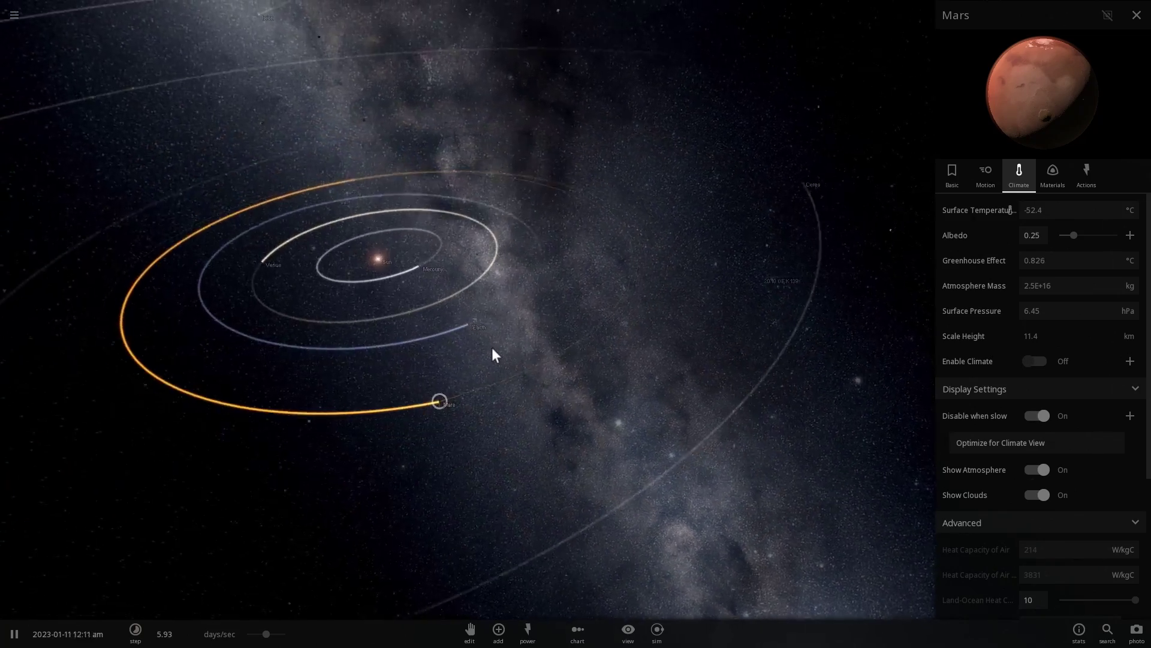
{"action": "left_click", "coordinate": [468, 325]}
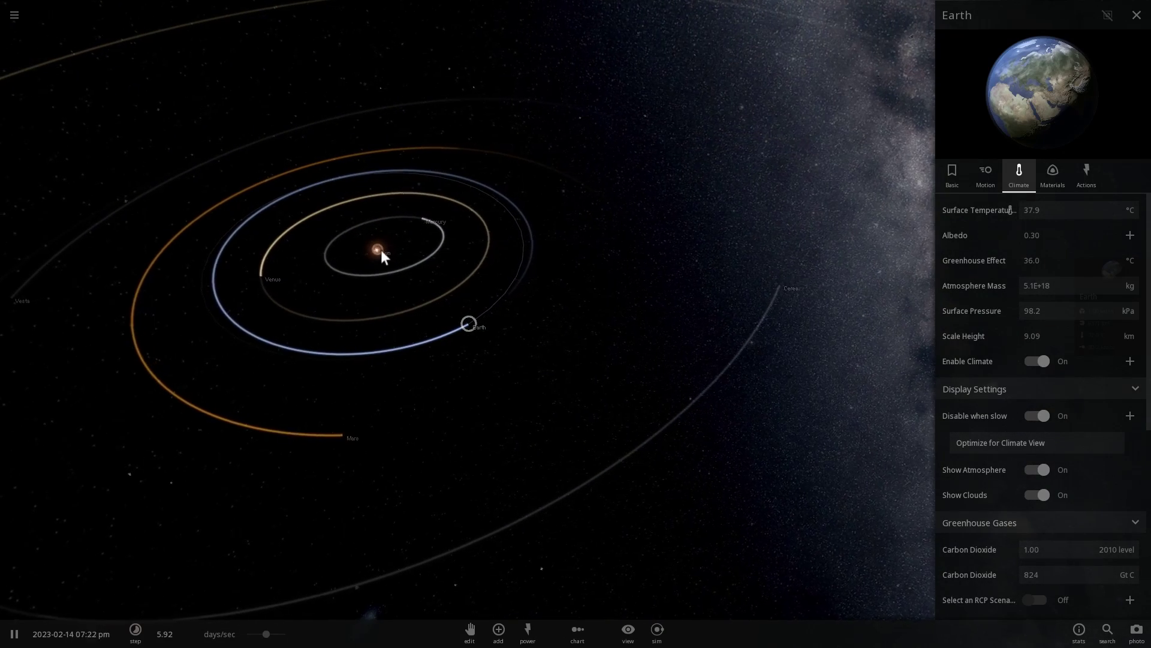
Select the Sun, unlock its age and set it to 8 G years
{"action": "left_click", "coordinate": [379, 250]}
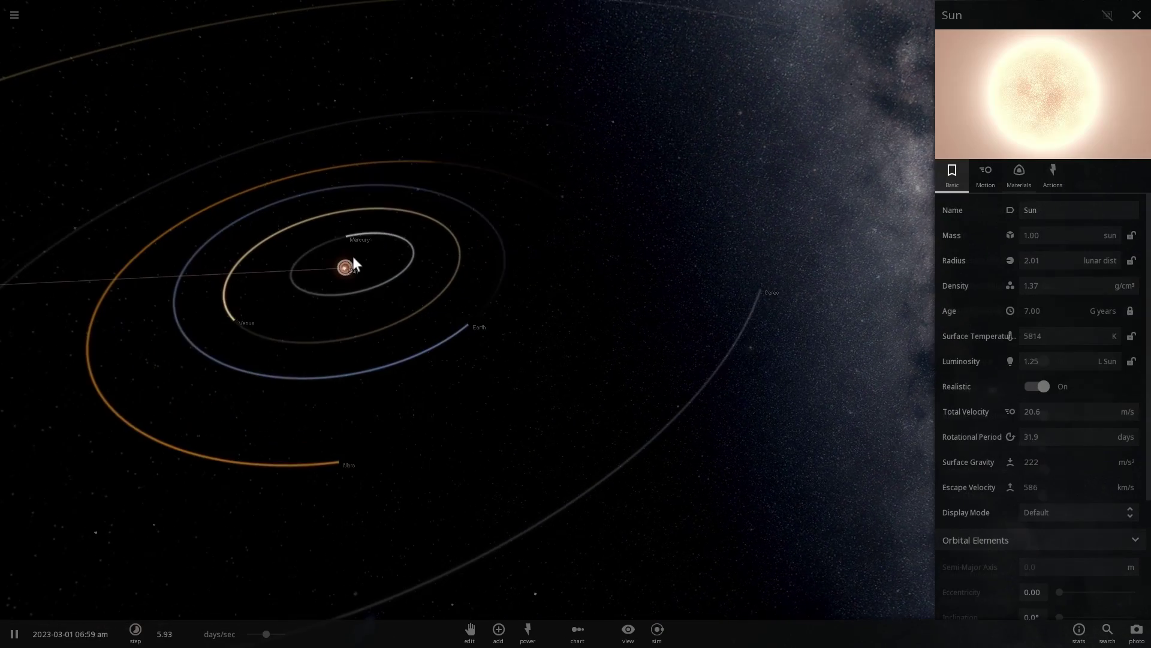
{"action": "left_click", "coordinate": [1131, 311]}
{"action": "left_click", "coordinate": [1053, 310]}
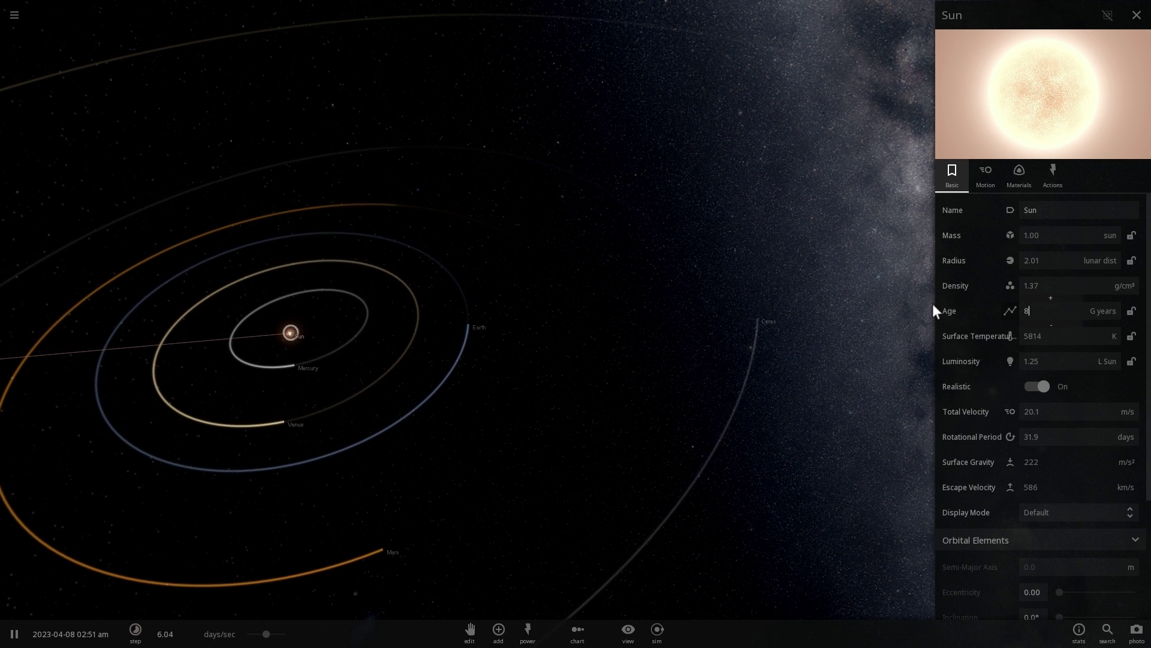
{"action": "type", "text": "8"}
{"action": "key", "text": "Return"}
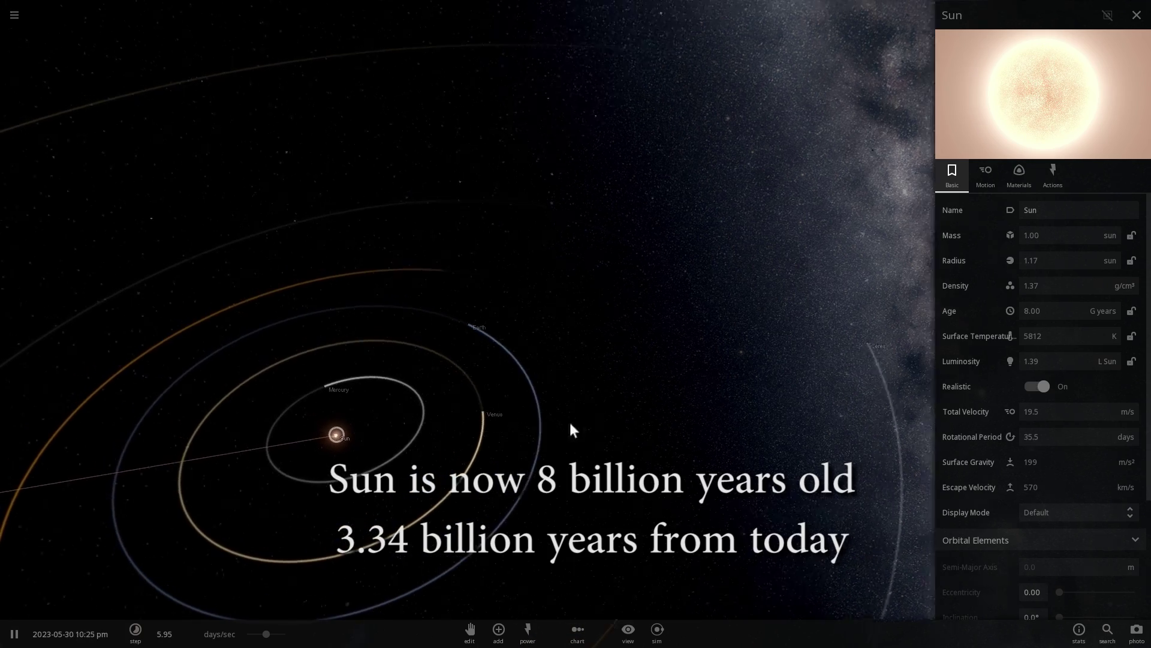
Select Earth and open its climate data to check the effect of the Sun's new age
{"action": "left_click_drag", "start_coordinate": [570, 420], "coordinate": [511, 355]}
{"action": "left_click", "coordinate": [474, 322]}
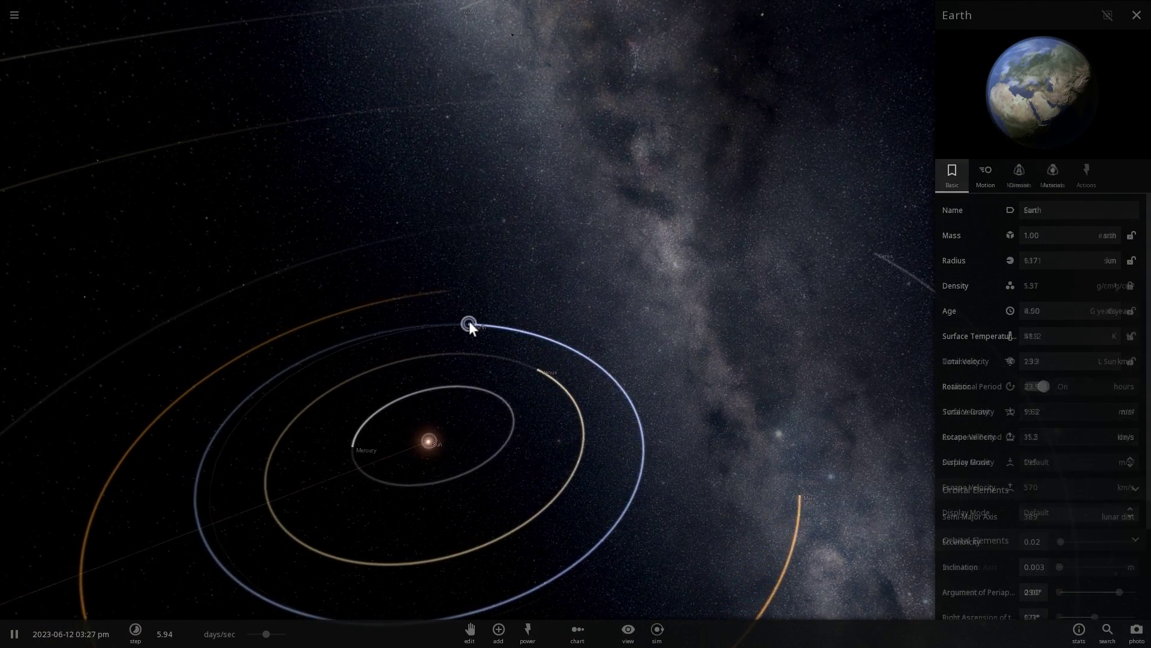
{"action": "left_click", "coordinate": [1018, 174]}
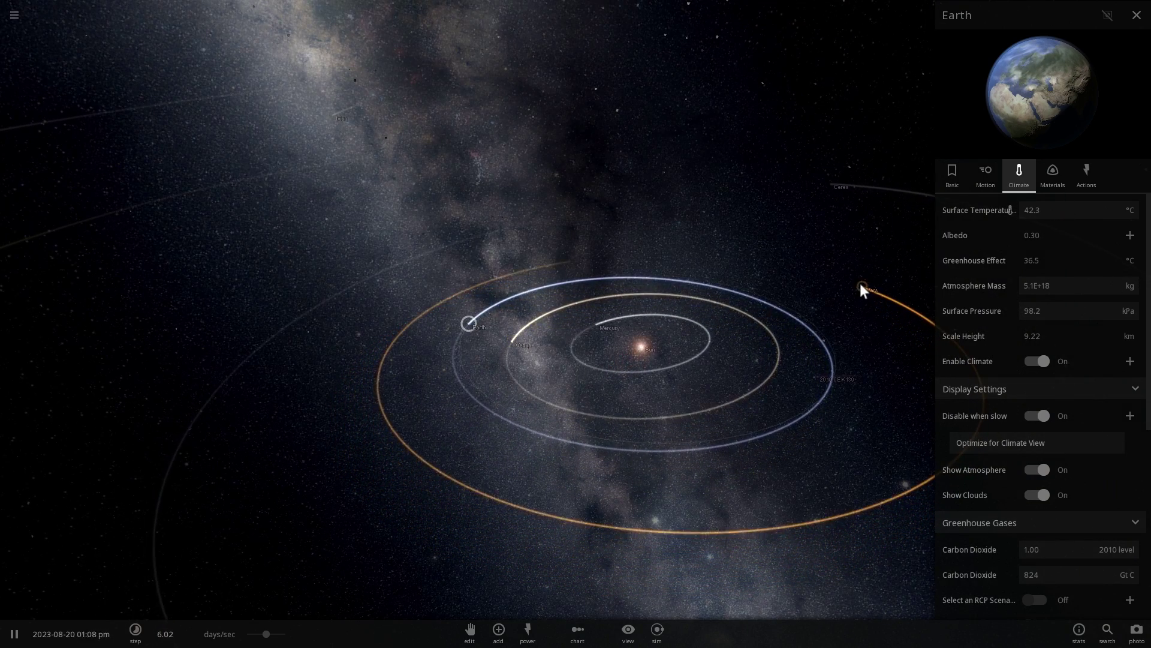
Select Mars and then Venus, and open Venus's temperature data to check the effect of the Sun's age
{"action": "left_click", "coordinate": [860, 283]}
{"action": "left_click", "coordinate": [525, 343]}
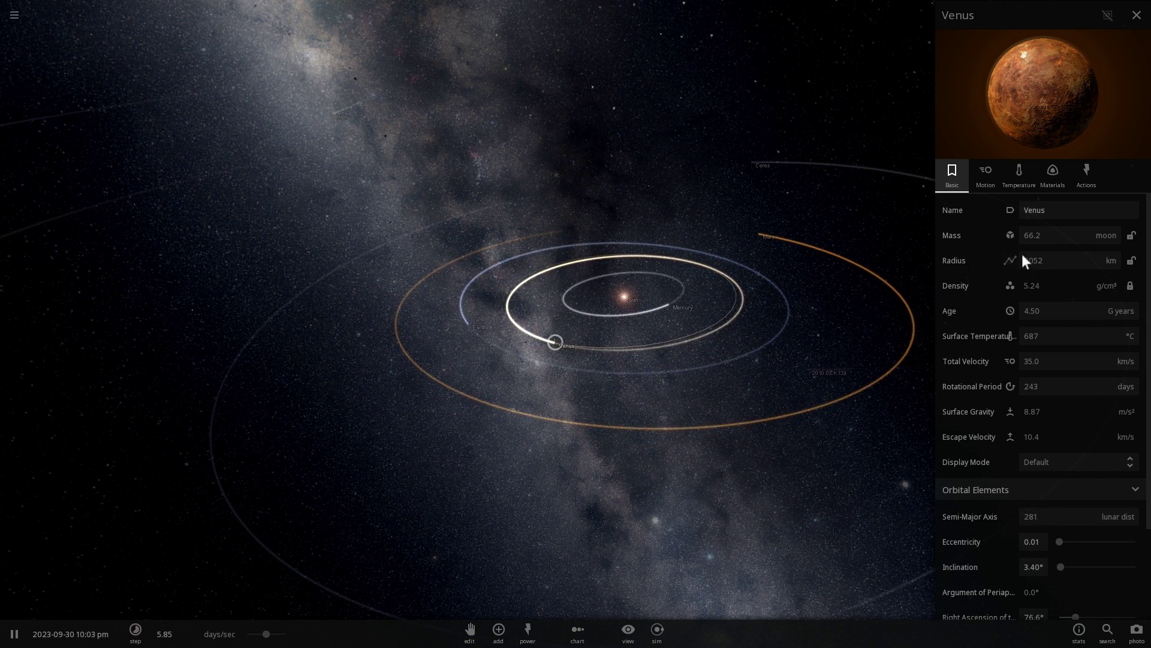
{"action": "left_click", "coordinate": [1026, 178]}
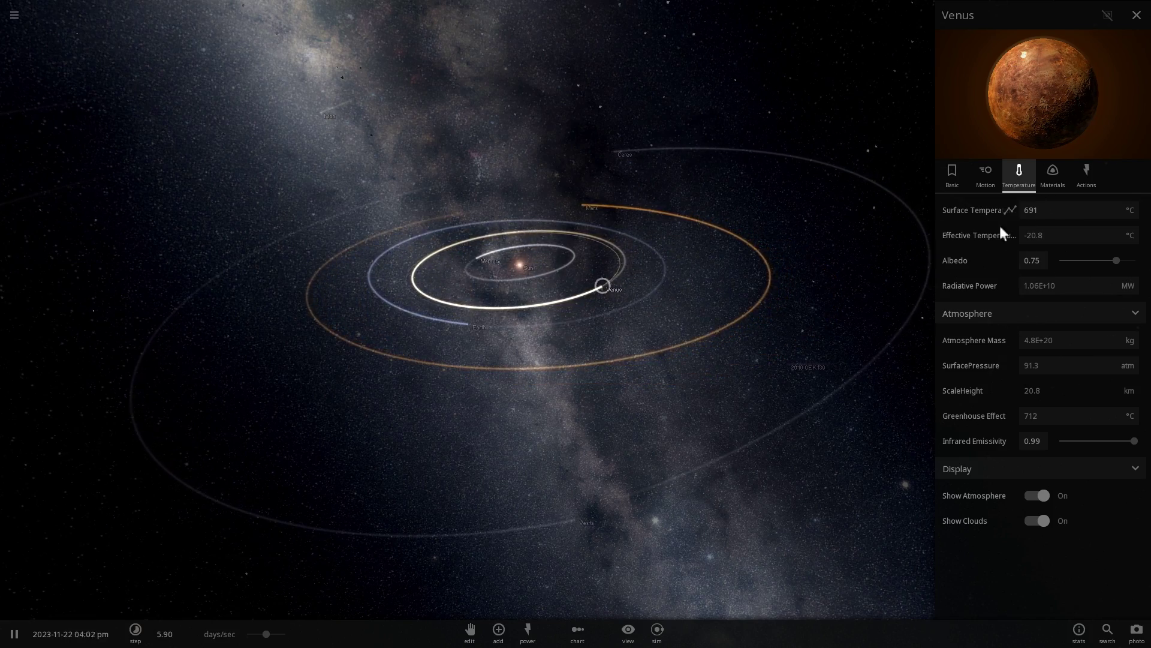
{"action": "right_click_drag", "start_coordinate": [712, 274], "coordinate": [549, 302]}
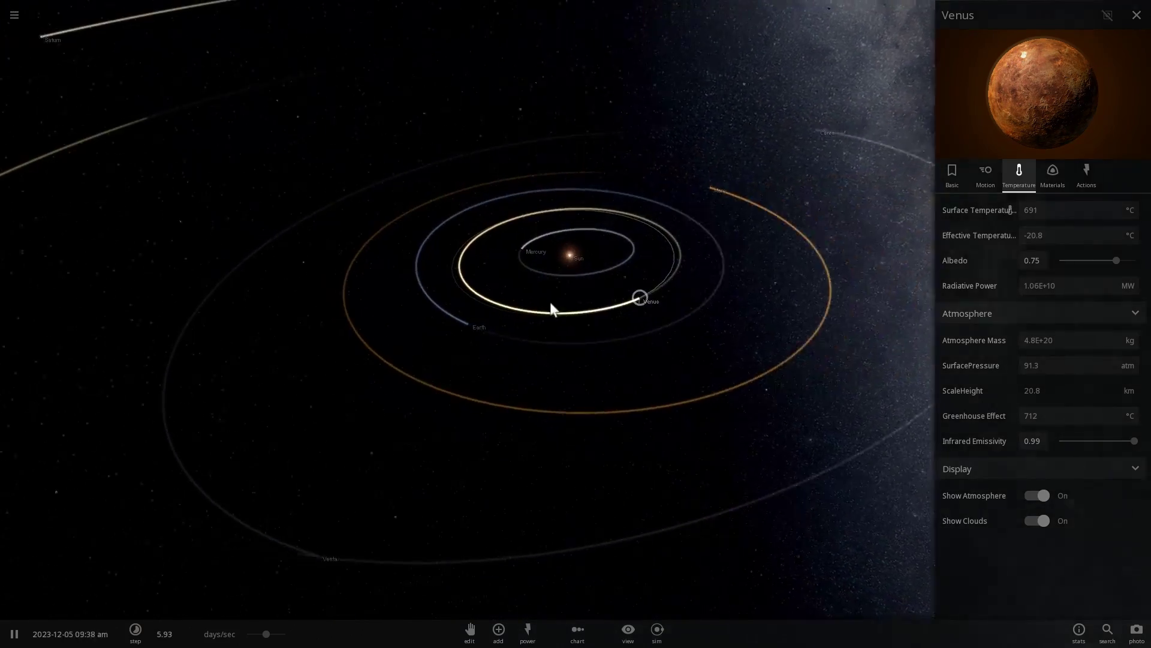
Centre the view on Venus and examine its surface up close from several sides
{"action": "double_click", "coordinate": [647, 344]}
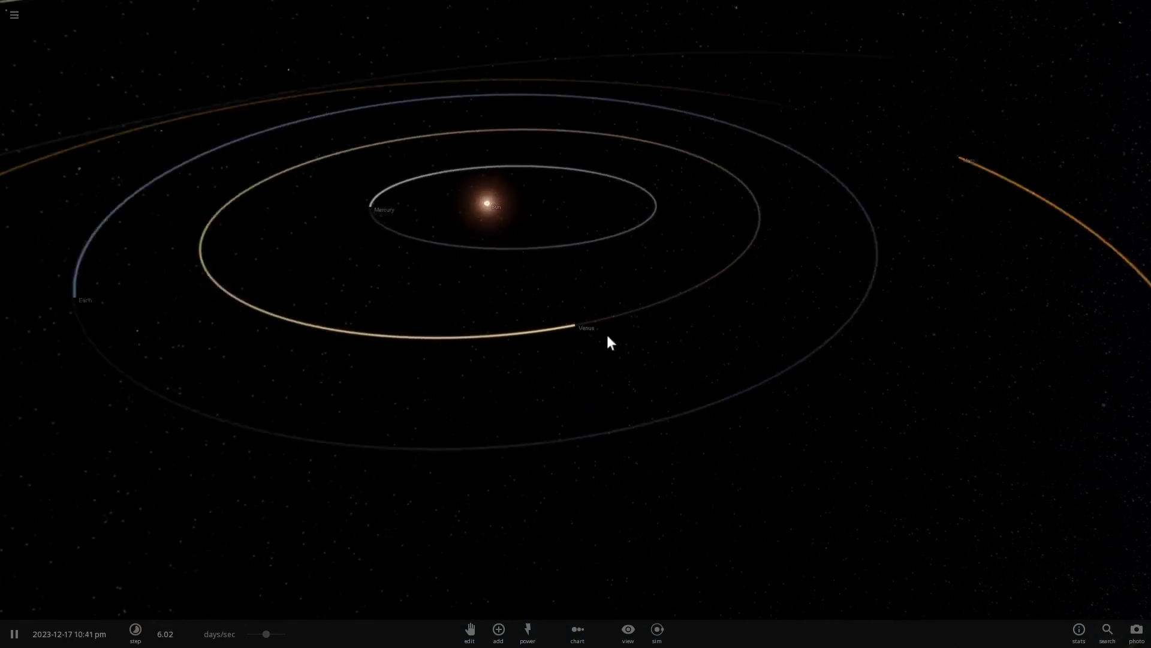
{"action": "right_click_drag", "start_coordinate": [581, 316], "coordinate": [911, 257]}
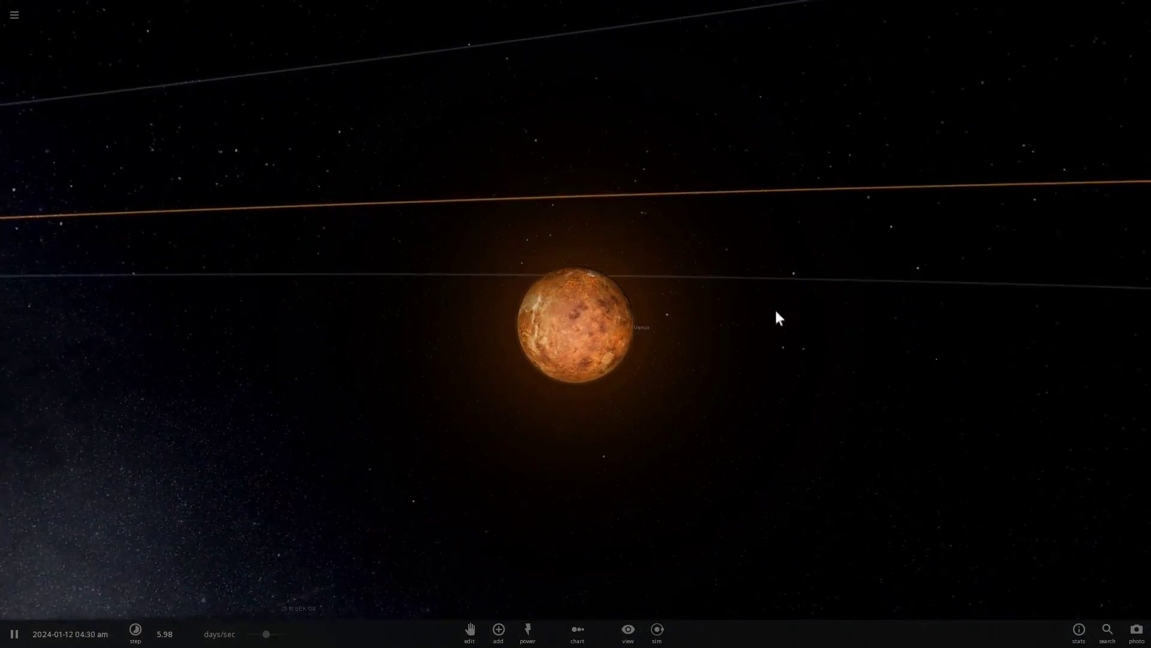
{"action": "scroll", "coordinate": [720, 317], "scroll_direction": "up", "scroll_amount": 5}
{"action": "right_click_drag", "start_coordinate": [618, 323], "coordinate": [857, 308]}
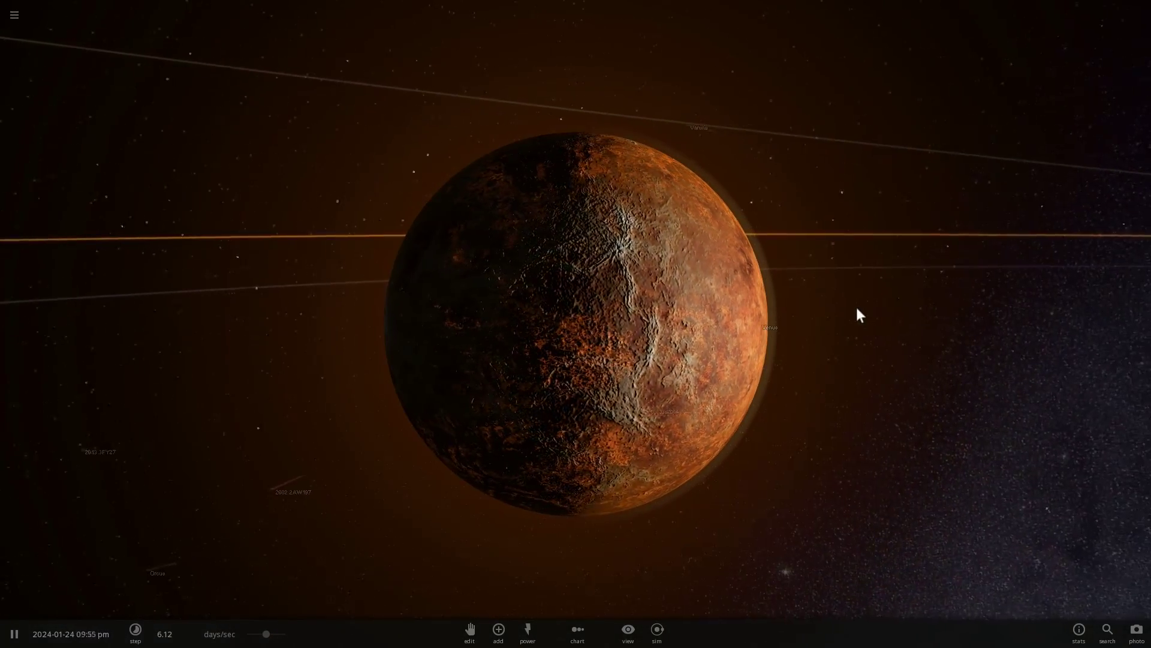
{"action": "right_click_drag", "start_coordinate": [635, 323], "coordinate": [750, 310]}
{"action": "left_click_drag", "start_coordinate": [751, 313], "coordinate": [561, 321]}
Set the Sun's age to 9 G years and switch its radius unit to sun
{"action": "scroll", "coordinate": [560, 322], "scroll_direction": "down", "scroll_amount": 3}
{"action": "scroll", "coordinate": [558, 327], "scroll_direction": "down", "scroll_amount": 15}
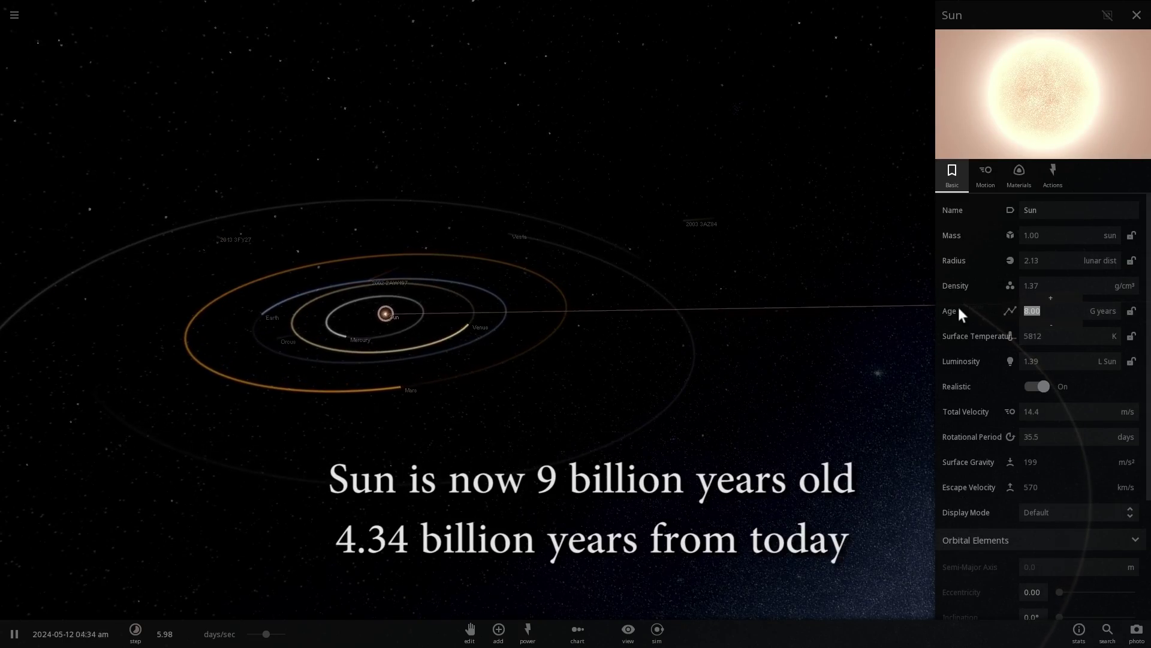
{"action": "type", "text": "9"}
{"action": "key", "text": "Return"}
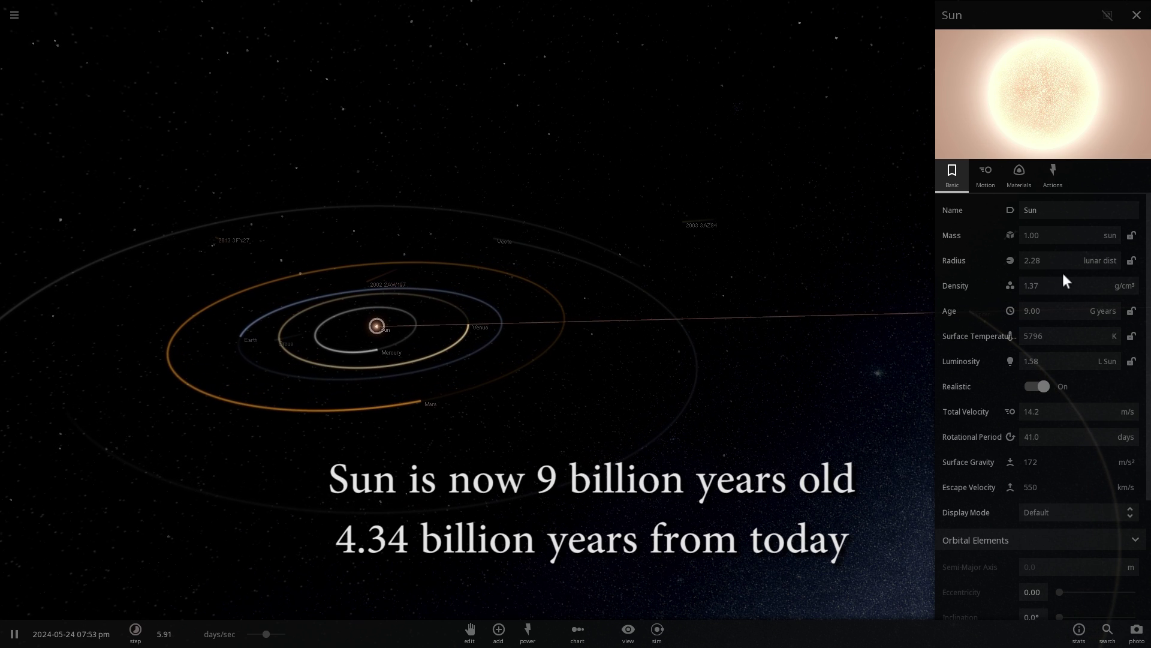
{"action": "left_click", "coordinate": [1106, 257]}
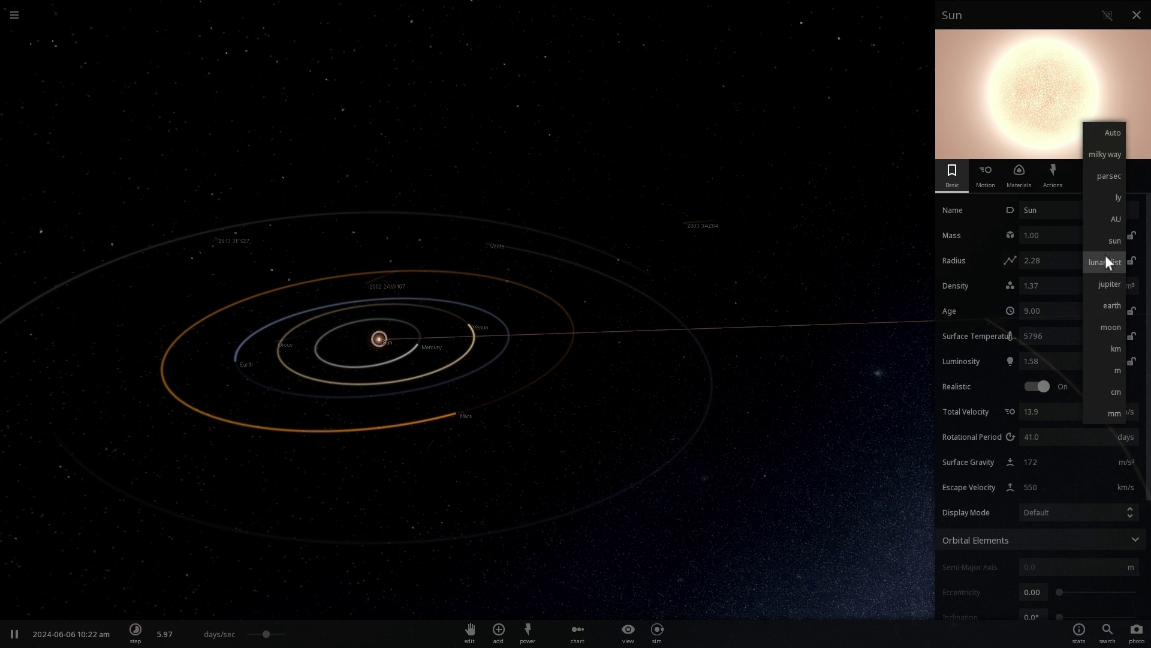
{"action": "left_click", "coordinate": [1113, 239]}
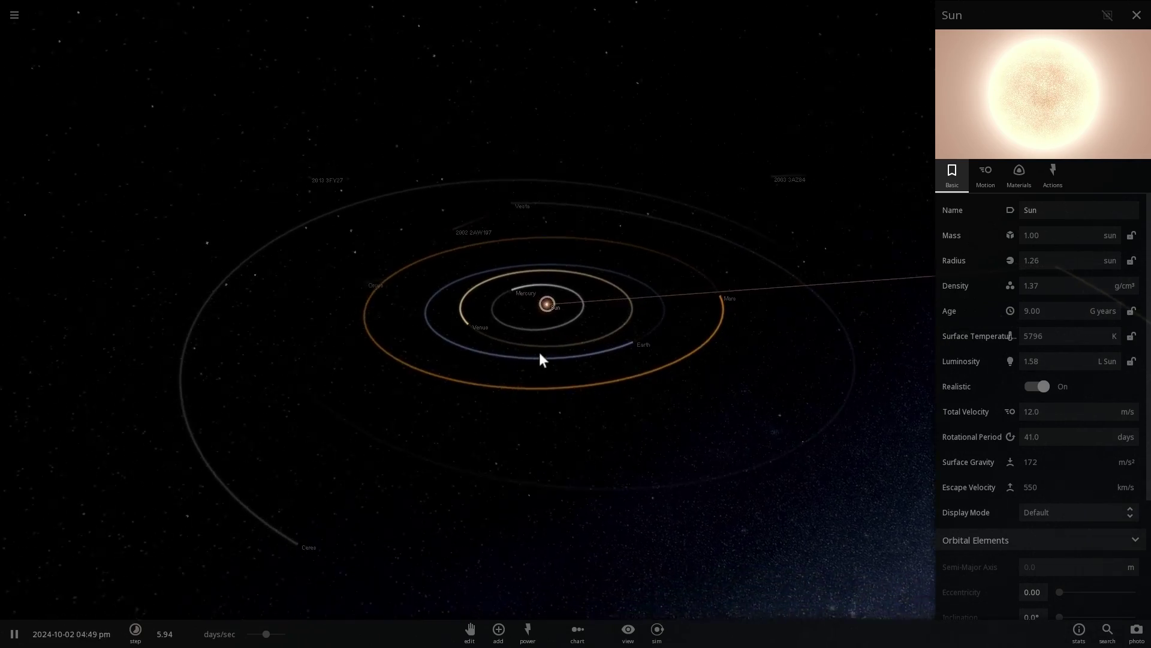
Centre the view on the Sun and examine its surface up close at its new age
{"action": "scroll", "coordinate": [540, 352], "scroll_direction": "up", "scroll_amount": 5}
{"action": "double_click", "coordinate": [637, 266]}
{"action": "left_click", "coordinate": [624, 253]}
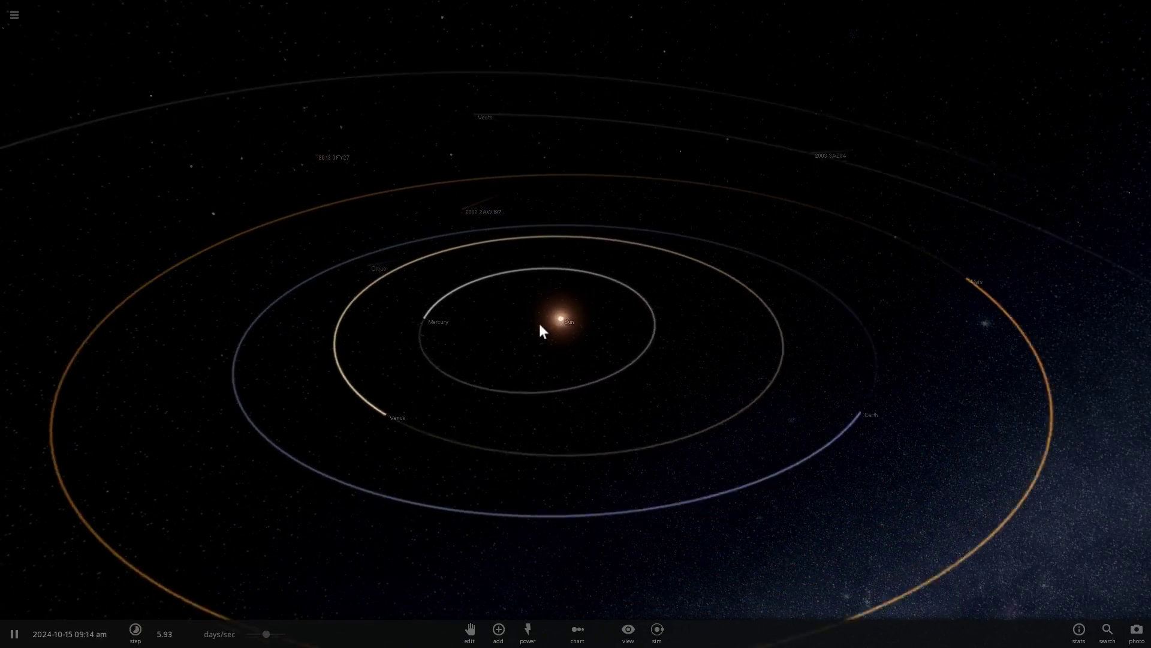
{"action": "scroll", "coordinate": [543, 331], "scroll_direction": "up", "scroll_amount": 10}
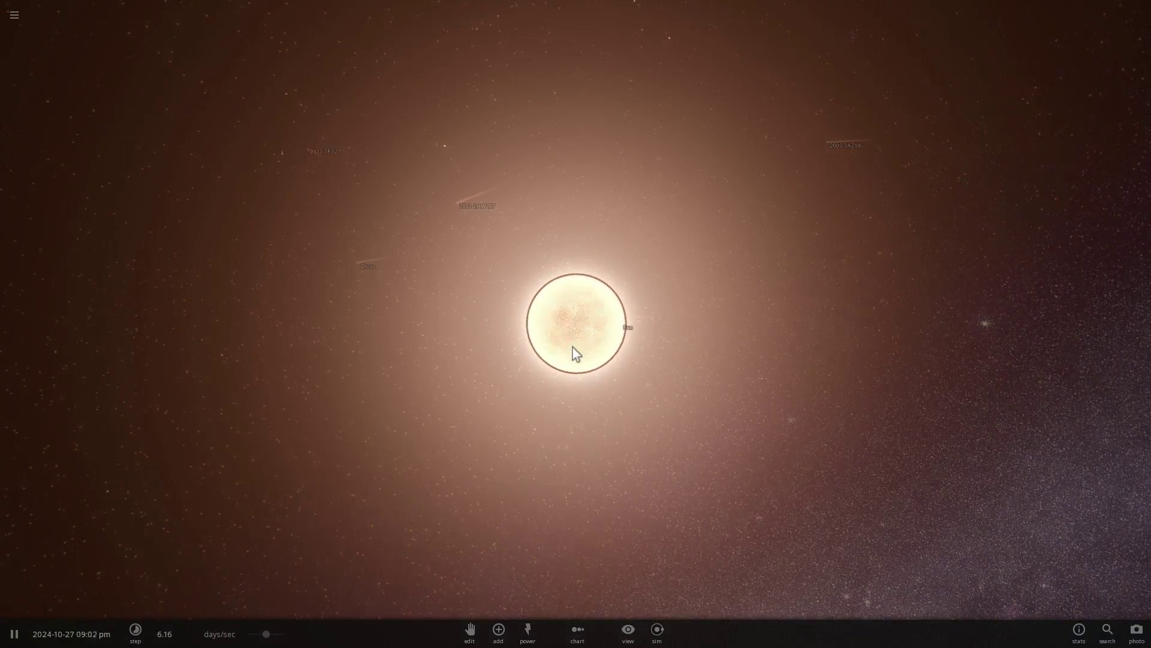
{"action": "scroll", "coordinate": [572, 345], "scroll_direction": "up", "scroll_amount": 5}
{"action": "scroll", "coordinate": [572, 345], "scroll_direction": "down", "scroll_amount": 2}
{"action": "right_click_drag", "start_coordinate": [556, 364], "coordinate": [808, 336]}
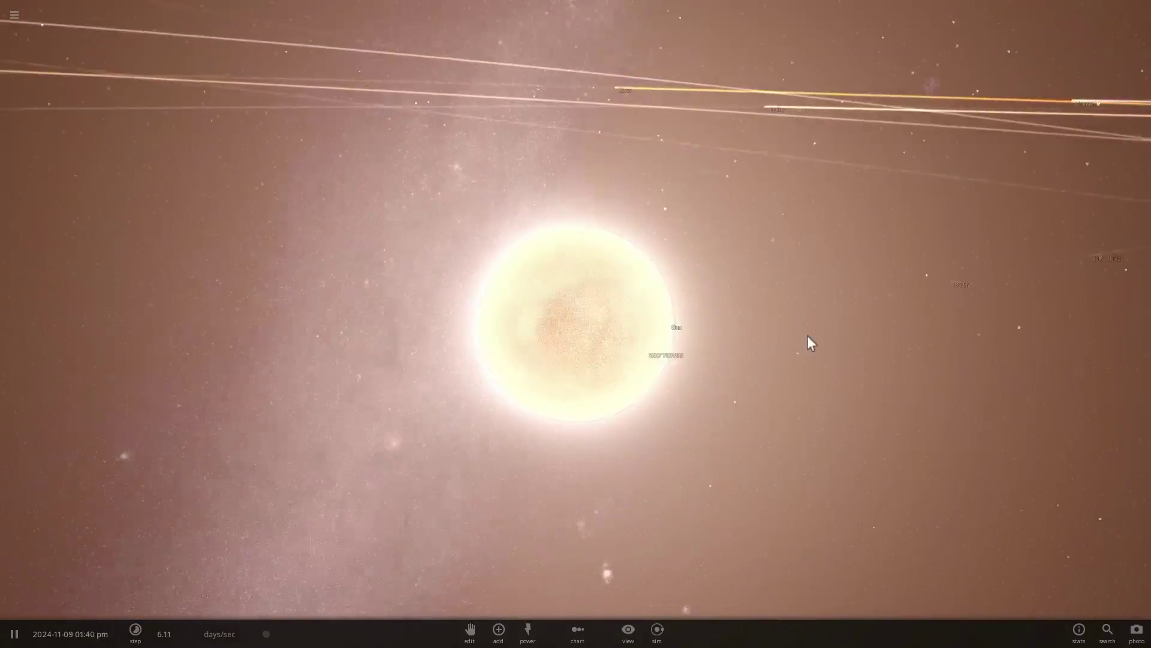
Select the Sun and examine the inner planets' orbits around it from different angles
{"action": "left_click", "coordinate": [591, 334]}
{"action": "scroll", "coordinate": [591, 345], "scroll_direction": "down", "scroll_amount": 6}
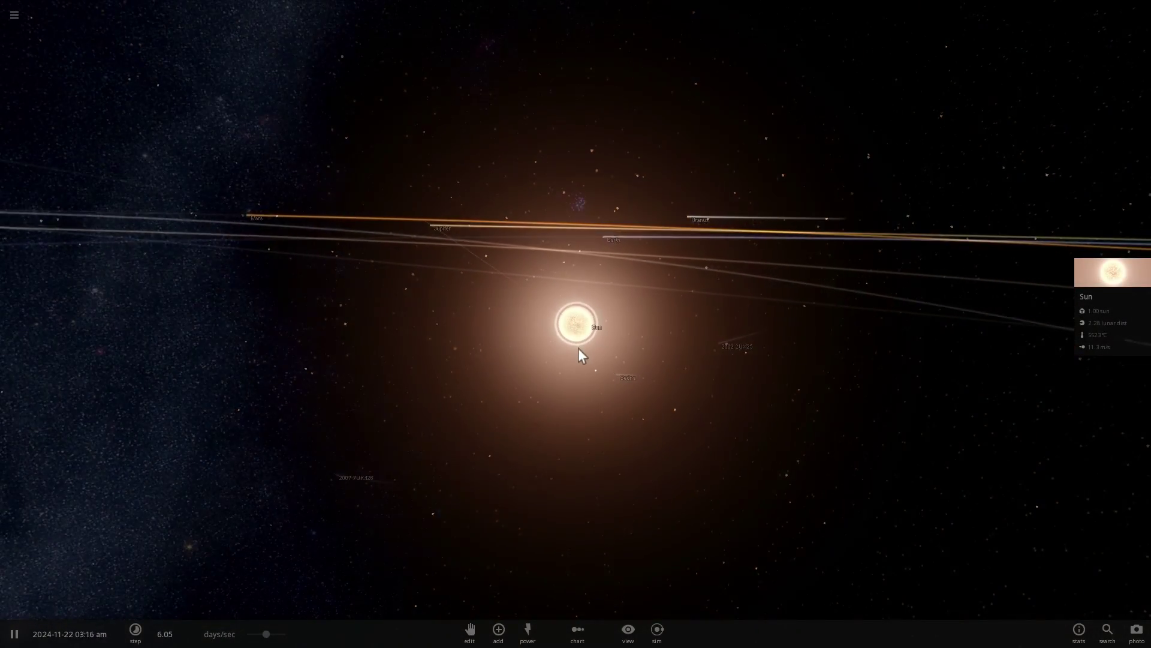
{"action": "left_click_drag", "start_coordinate": [578, 347], "coordinate": [558, 462]}
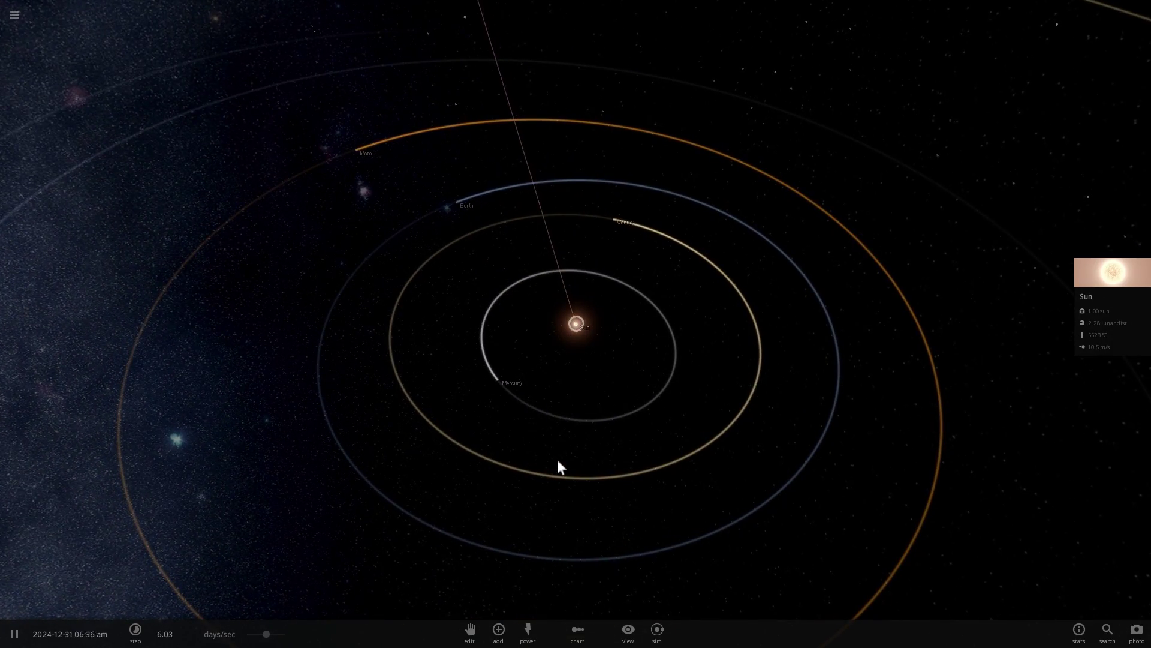
{"action": "left_click_drag", "start_coordinate": [473, 434], "coordinate": [579, 331]}
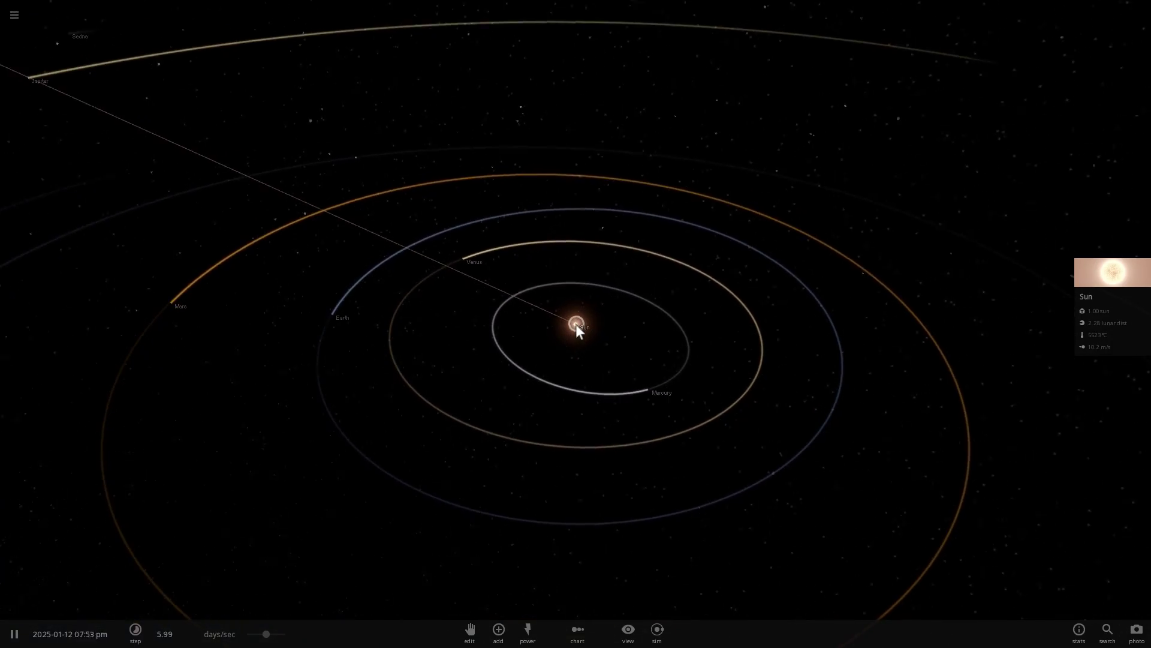
{"action": "left_click_drag", "start_coordinate": [602, 403], "coordinate": [434, 352]}
Return to a close-up of the Sun and examine its glowing disc from several sides
{"action": "scroll", "coordinate": [524, 348], "scroll_direction": "up", "scroll_amount": 1}
{"action": "scroll", "coordinate": [523, 348], "scroll_direction": "up", "scroll_amount": 2}
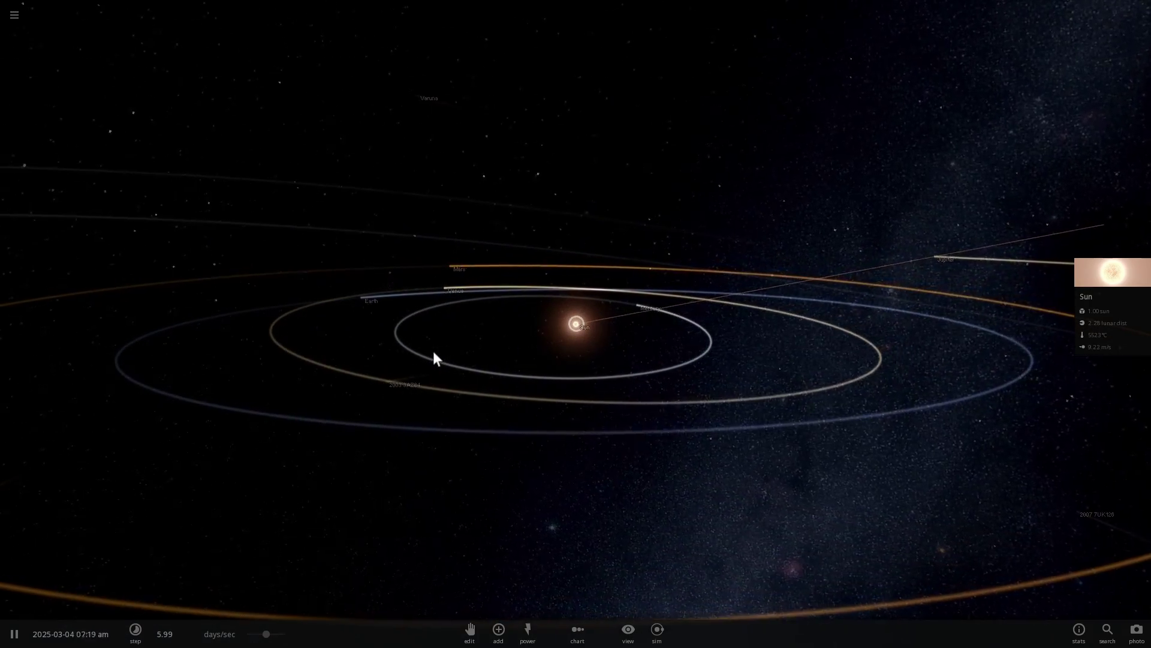
{"action": "scroll", "coordinate": [404, 380], "scroll_direction": "up", "scroll_amount": 2}
{"action": "scroll", "coordinate": [544, 324], "scroll_direction": "up", "scroll_amount": 3}
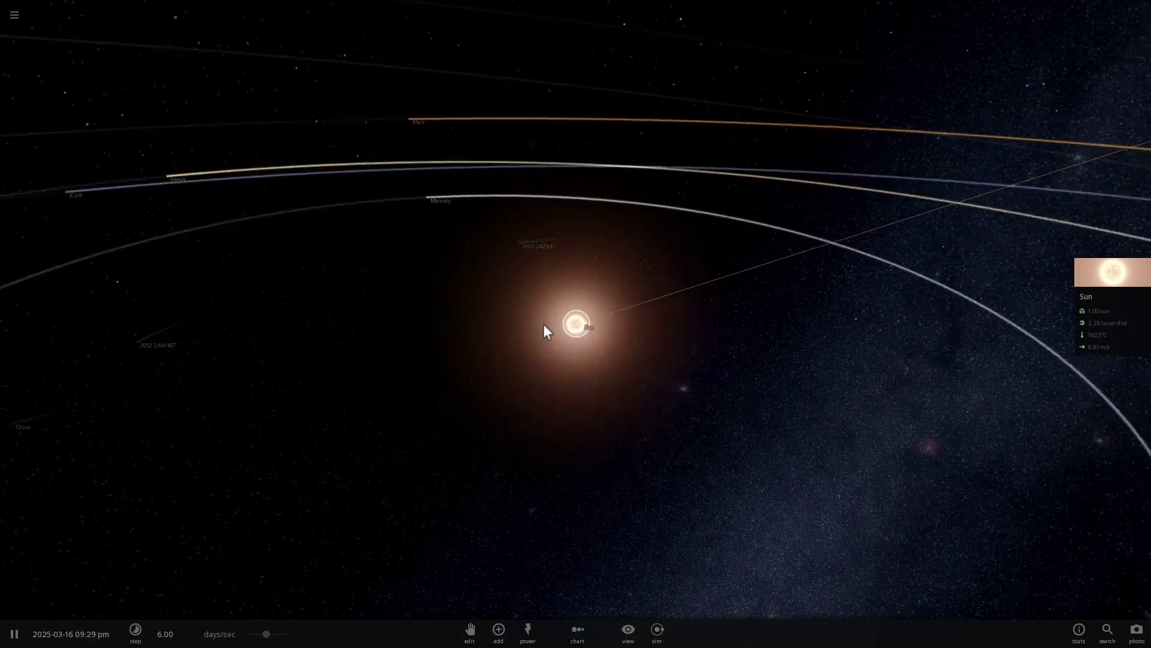
{"action": "scroll", "coordinate": [569, 333], "scroll_direction": "up", "scroll_amount": 5}
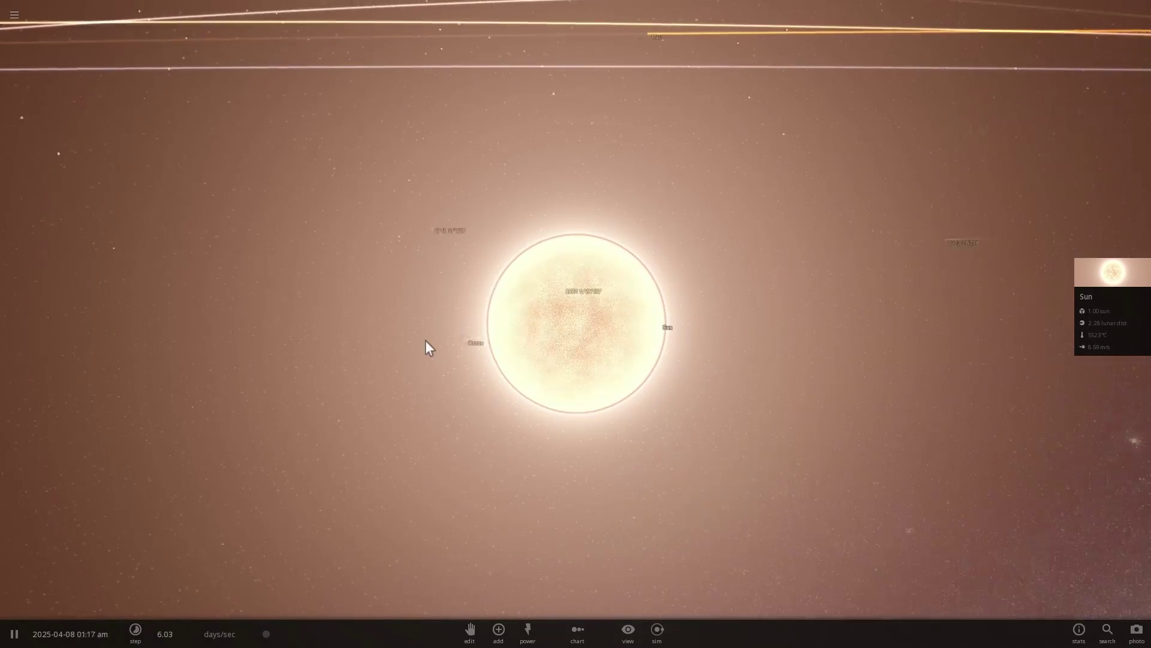
{"action": "right_click_drag", "start_coordinate": [425, 340], "coordinate": [517, 341]}
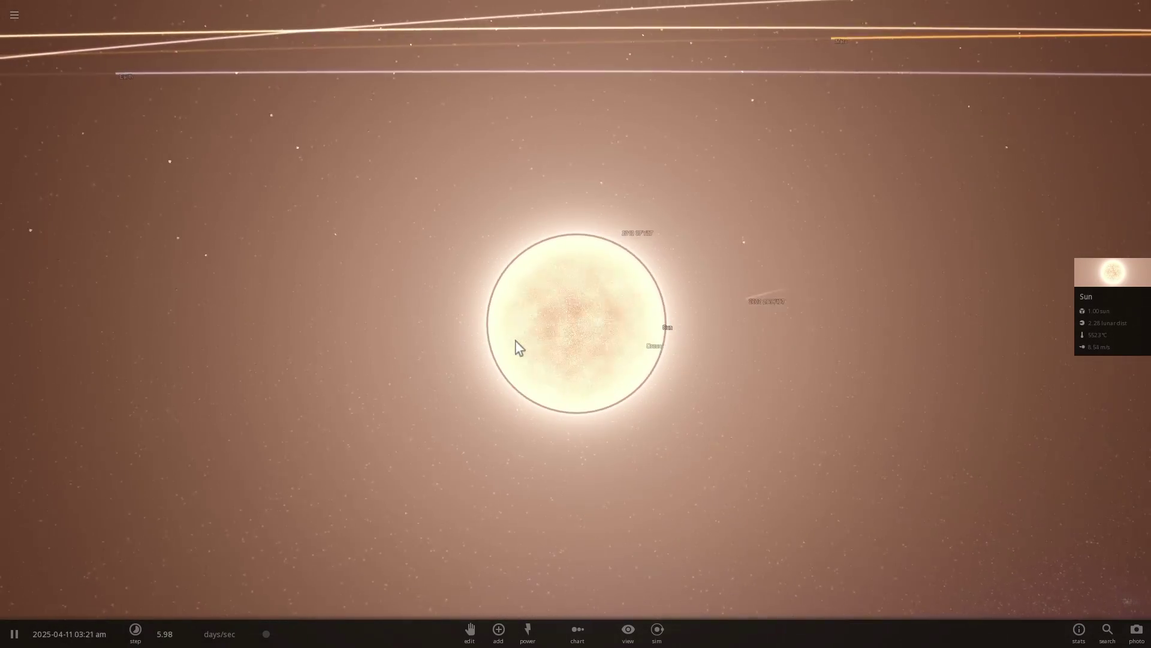
{"action": "right_click_drag", "start_coordinate": [678, 367], "coordinate": [581, 347]}
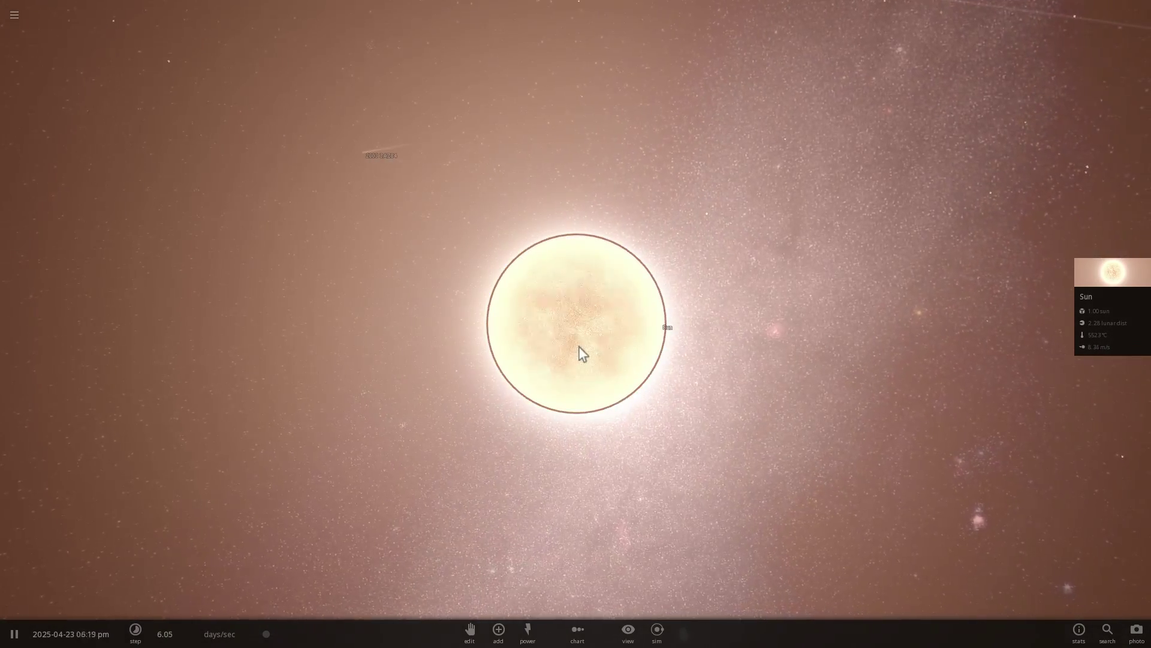
Open the Sun's properties and set its age to 10 G years
{"action": "scroll", "coordinate": [576, 347], "scroll_direction": "down", "scroll_amount": 6}
{"action": "left_click", "coordinate": [1108, 274]}
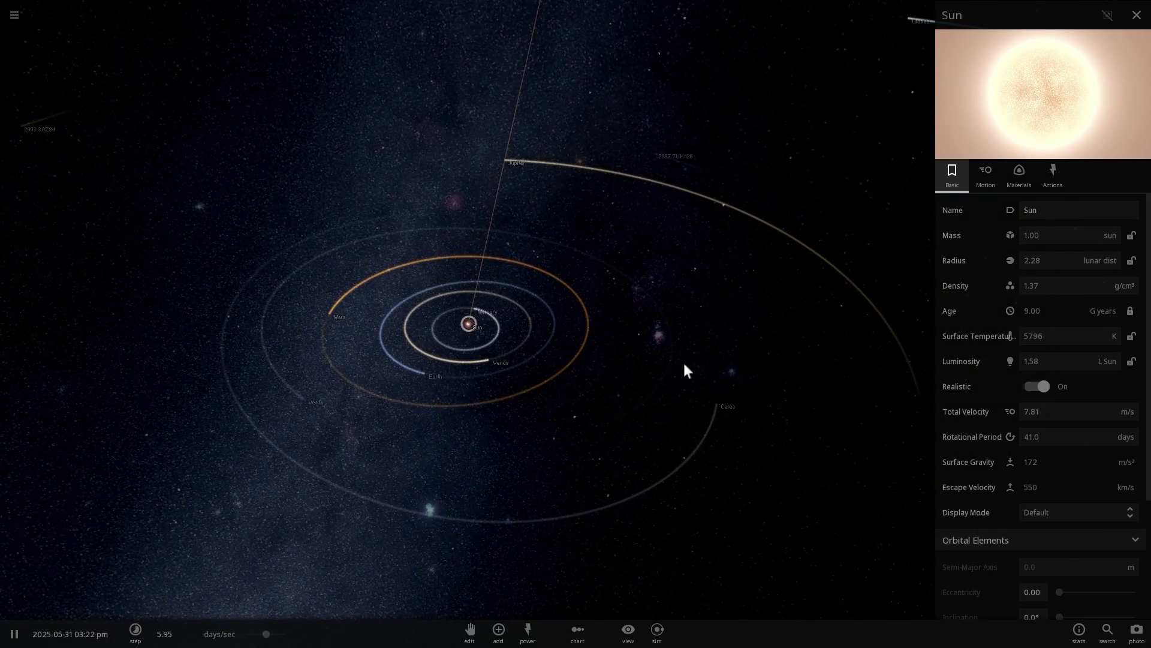
{"action": "left_click", "coordinate": [302, 409]}
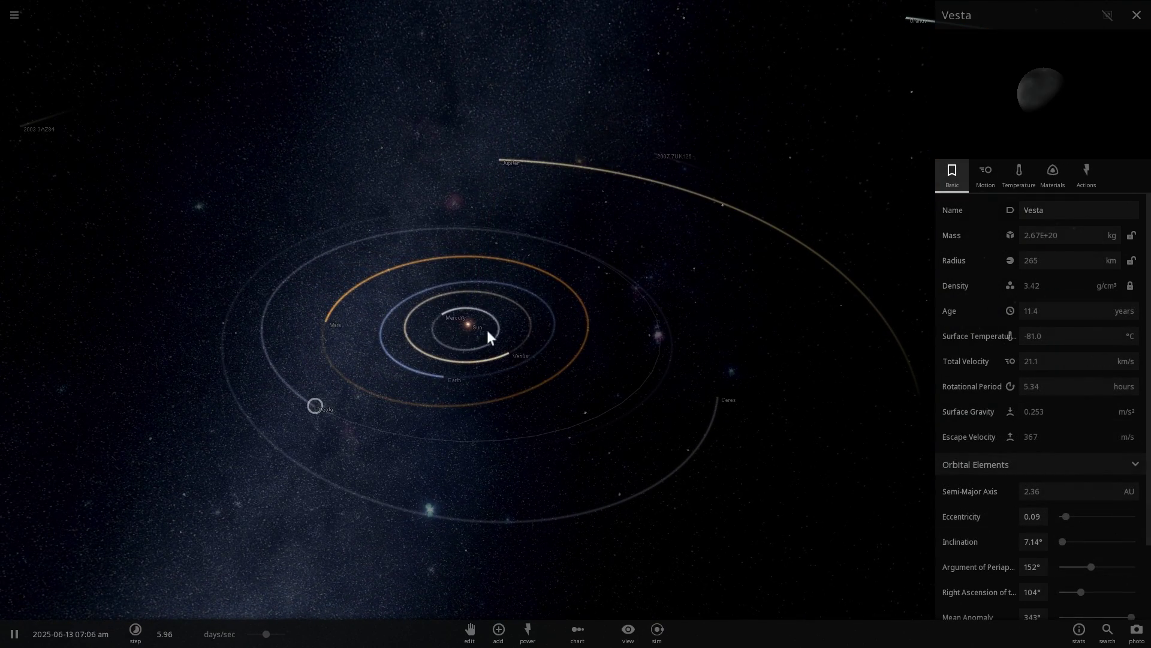
{"action": "left_click", "coordinate": [470, 323]}
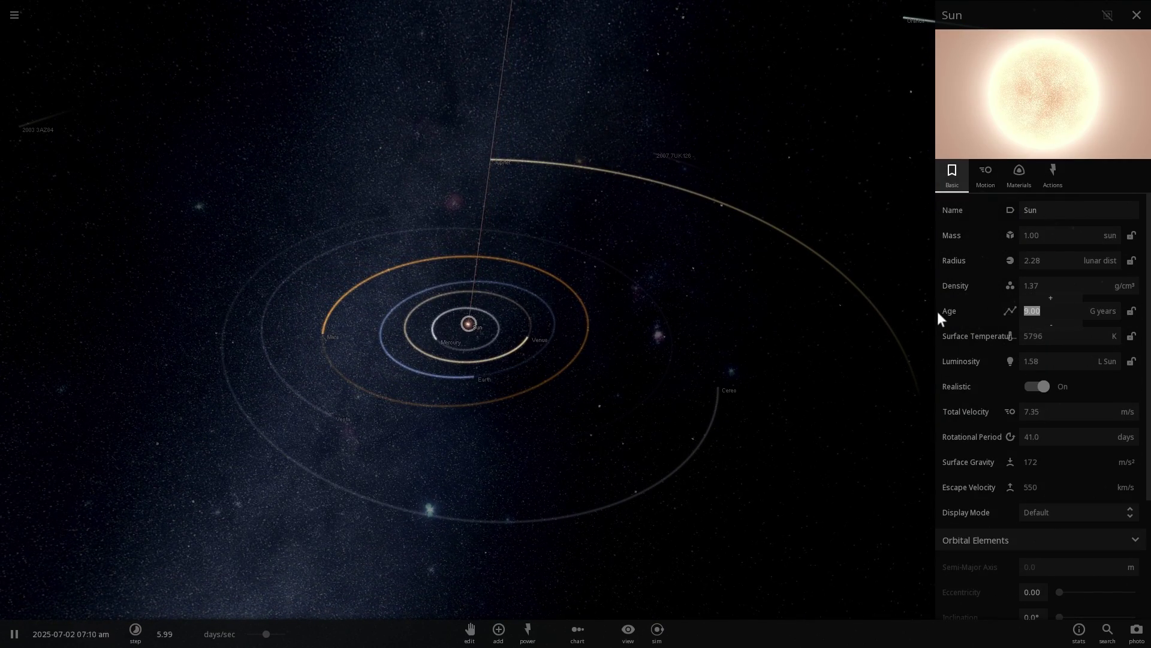
{"action": "type", "text": "10"}
{"action": "key", "text": "Return"}
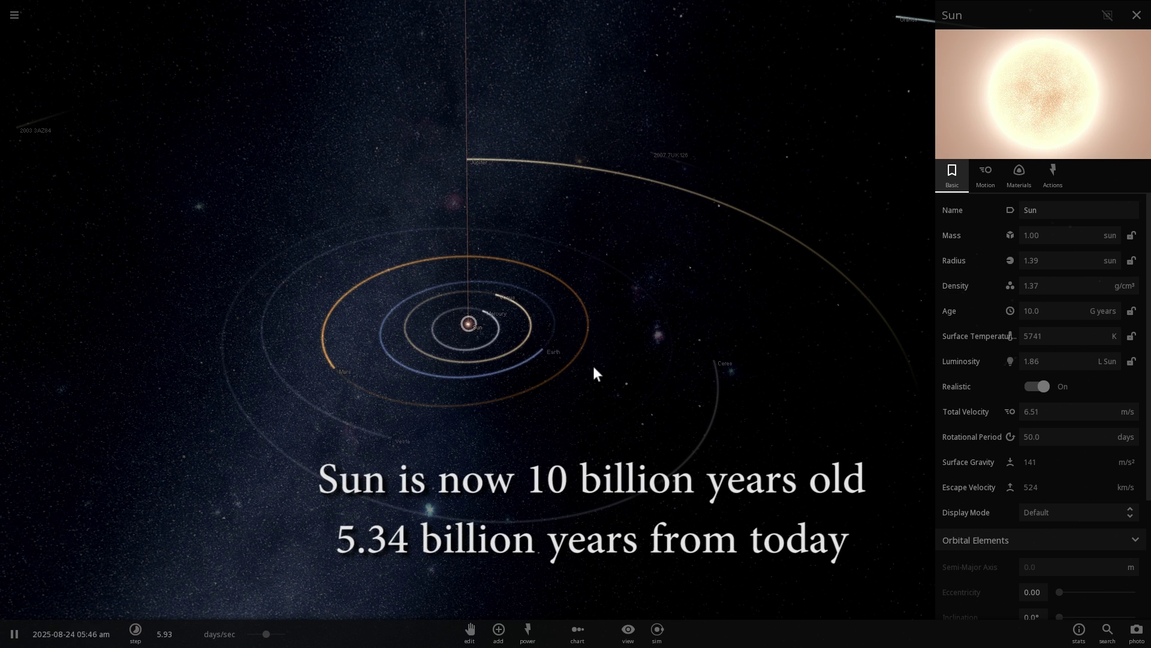
Select Earth and open its climate data to monitor its surface temperature with the older Sun
{"action": "right_click_drag", "start_coordinate": [594, 367], "coordinate": [668, 356]}
{"action": "scroll", "coordinate": [625, 363], "scroll_direction": "up", "scroll_amount": 3}
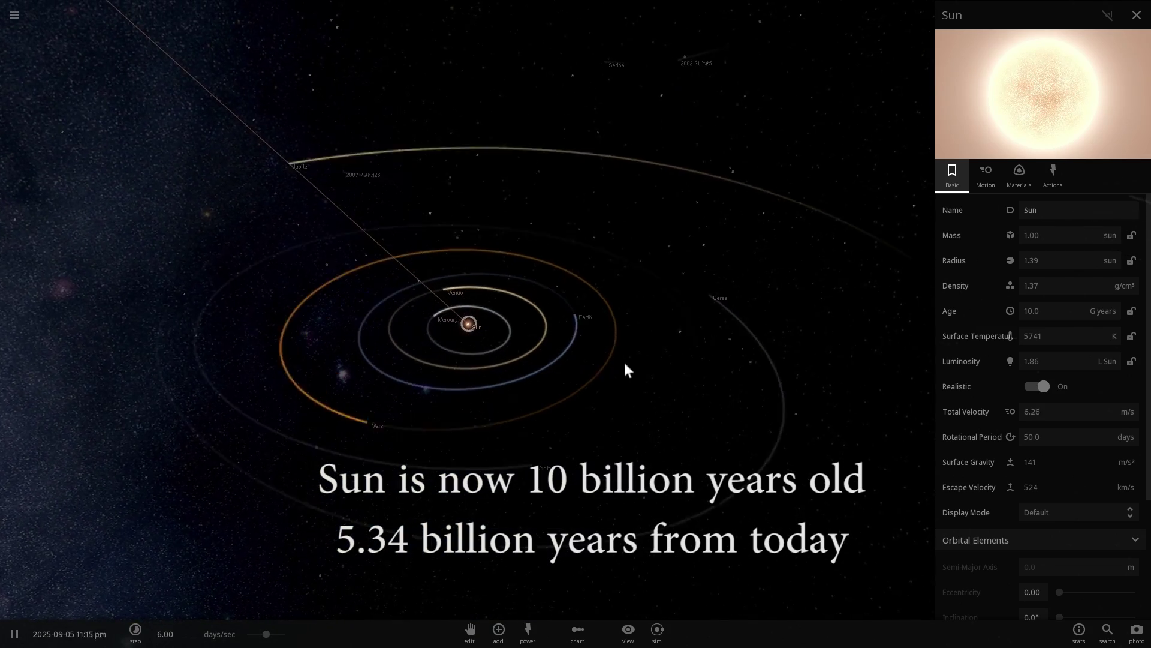
{"action": "left_click", "coordinate": [590, 298]}
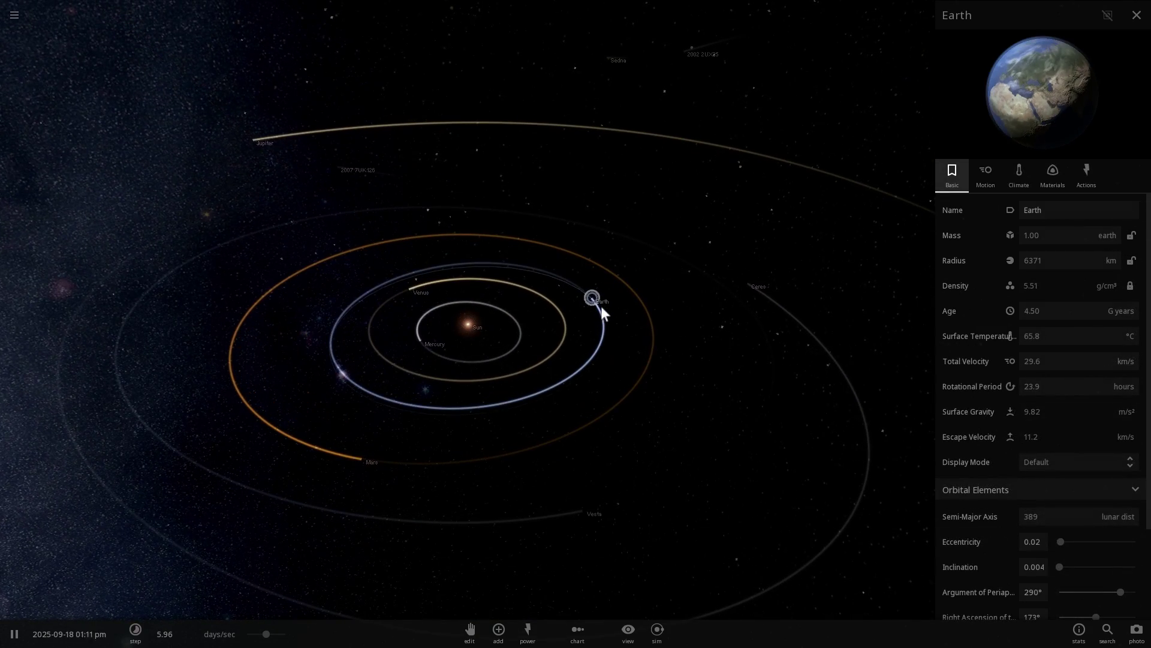
{"action": "scroll", "coordinate": [601, 305], "scroll_direction": "up", "scroll_amount": 3}
{"action": "left_click", "coordinate": [1023, 179]}
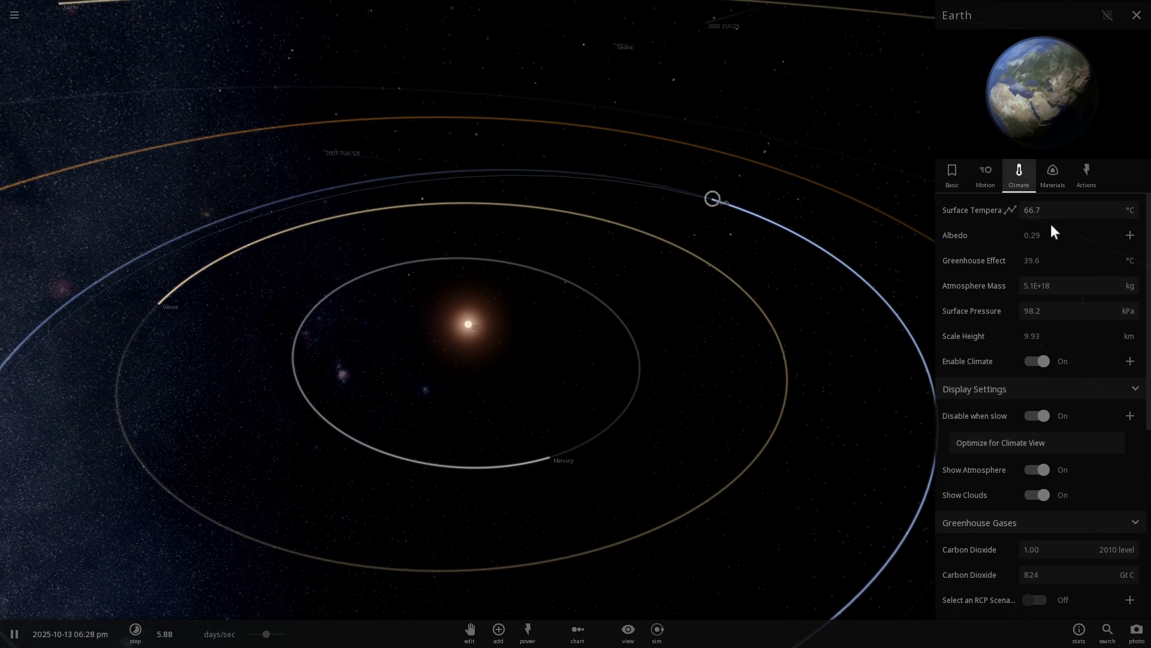
{"action": "left_click_drag", "start_coordinate": [722, 318], "coordinate": [505, 321]}
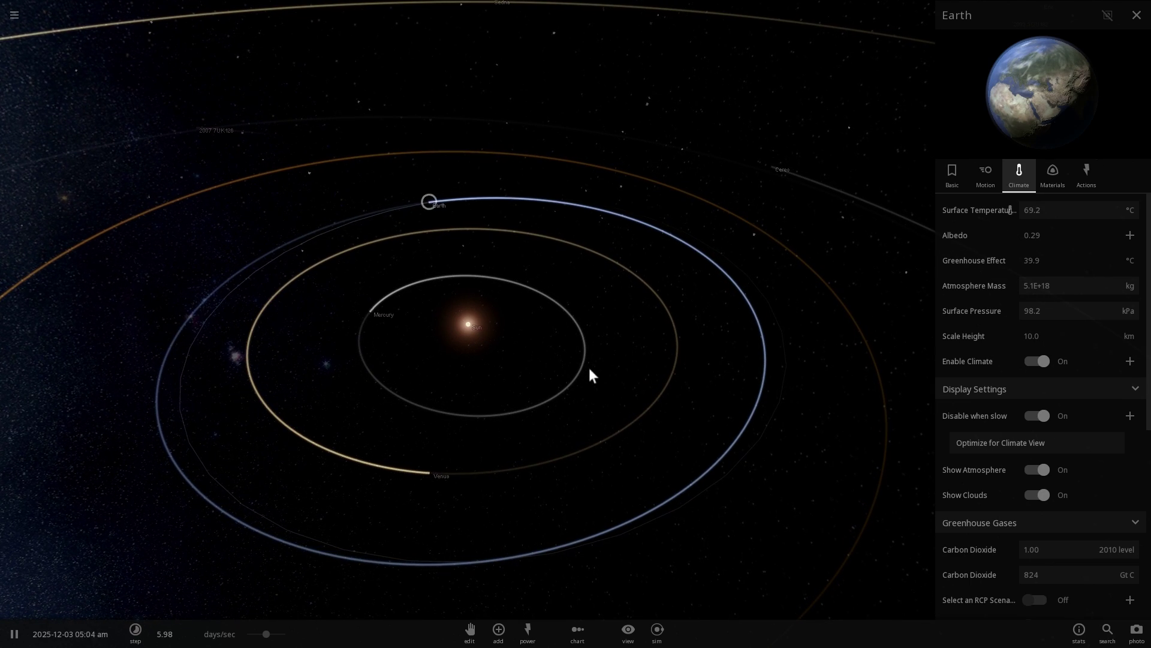
Inspect Venus's basic properties and surface temperature, then check the climate data of Mars
{"action": "left_click_drag", "start_coordinate": [589, 369], "coordinate": [406, 426]}
{"action": "left_click", "coordinate": [405, 424]}
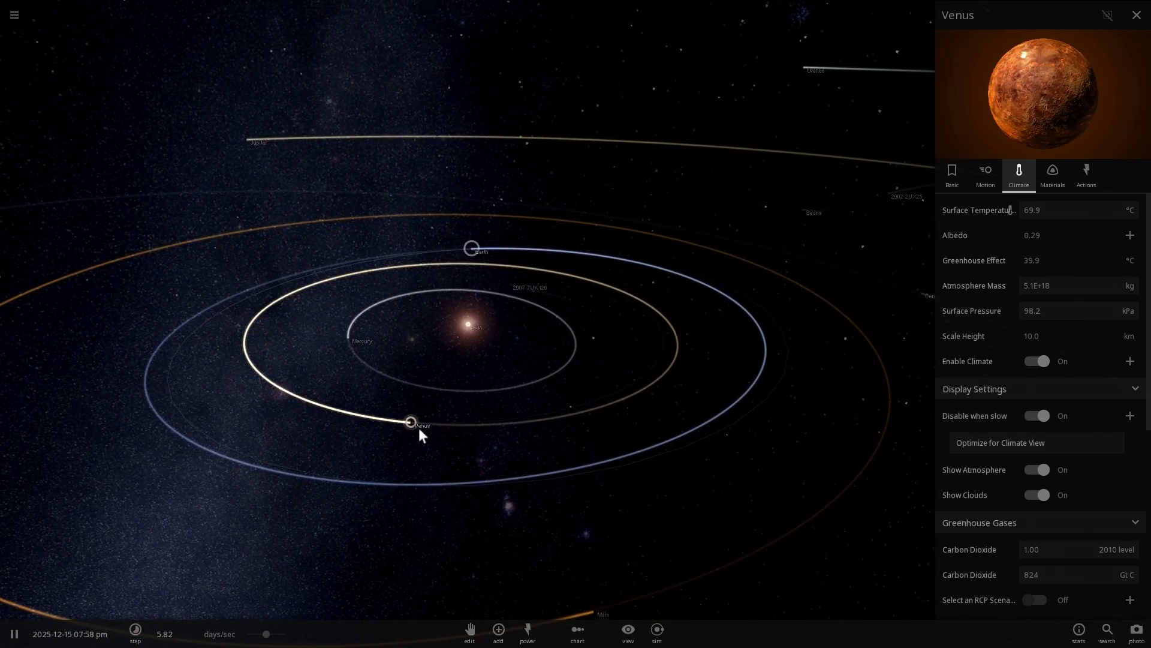
{"action": "left_click_drag", "start_coordinate": [730, 426], "coordinate": [563, 474]}
{"action": "scroll", "coordinate": [557, 479], "scroll_direction": "down", "scroll_amount": 3}
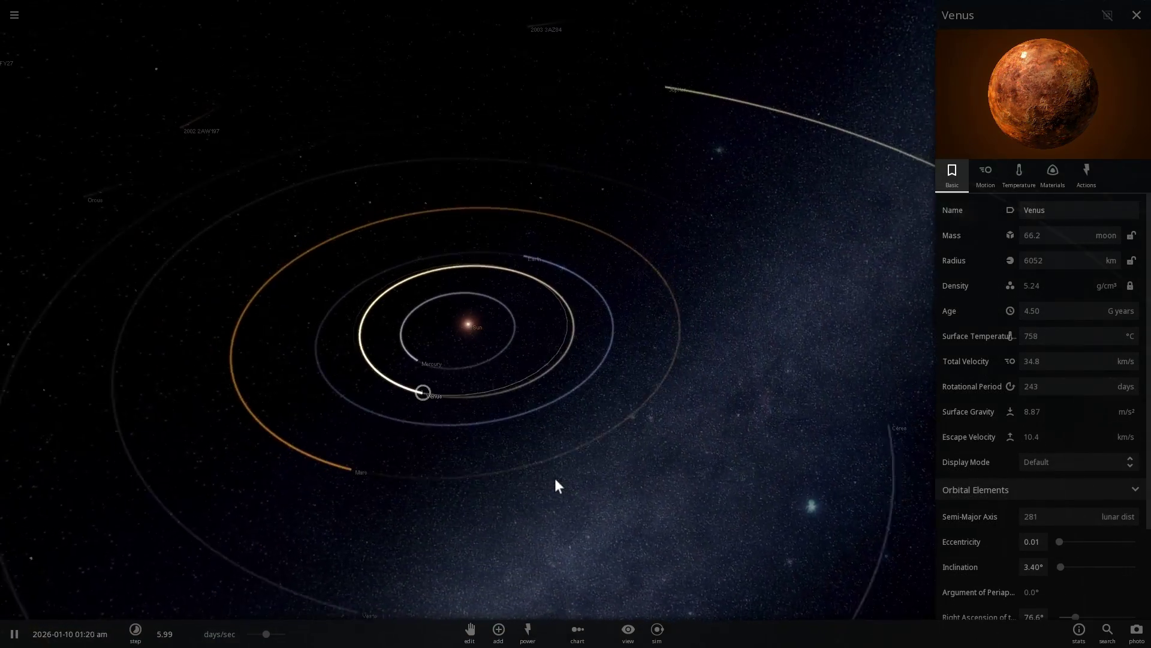
{"action": "left_click", "coordinate": [662, 357]}
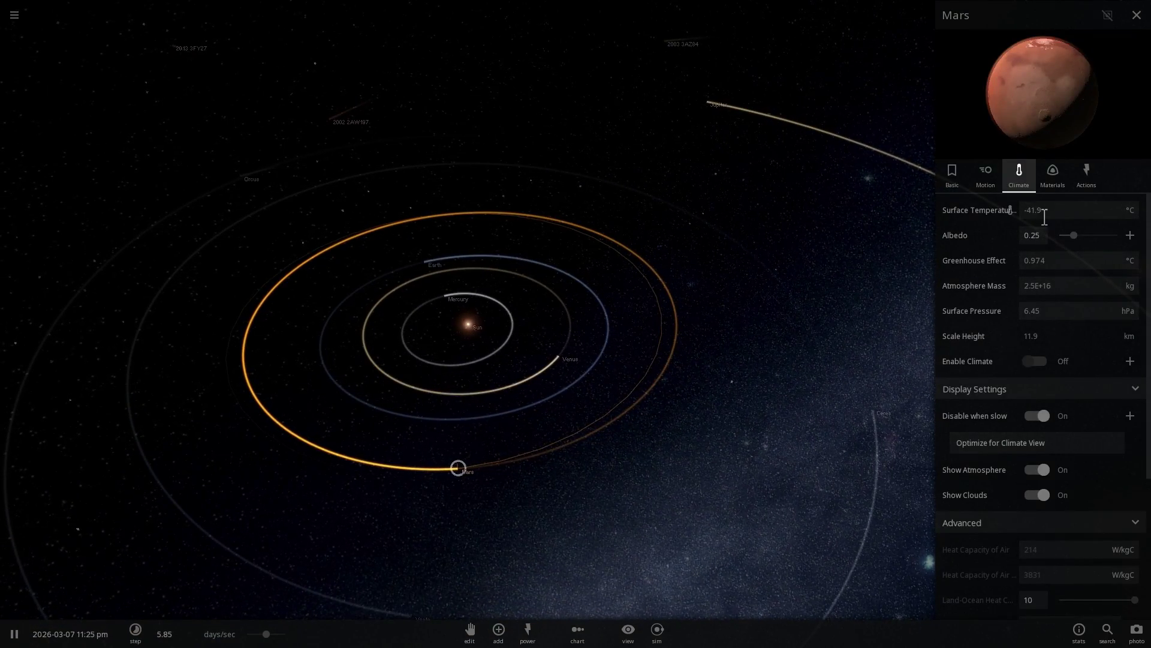
{"action": "left_click_drag", "start_coordinate": [747, 322], "coordinate": [687, 268]}
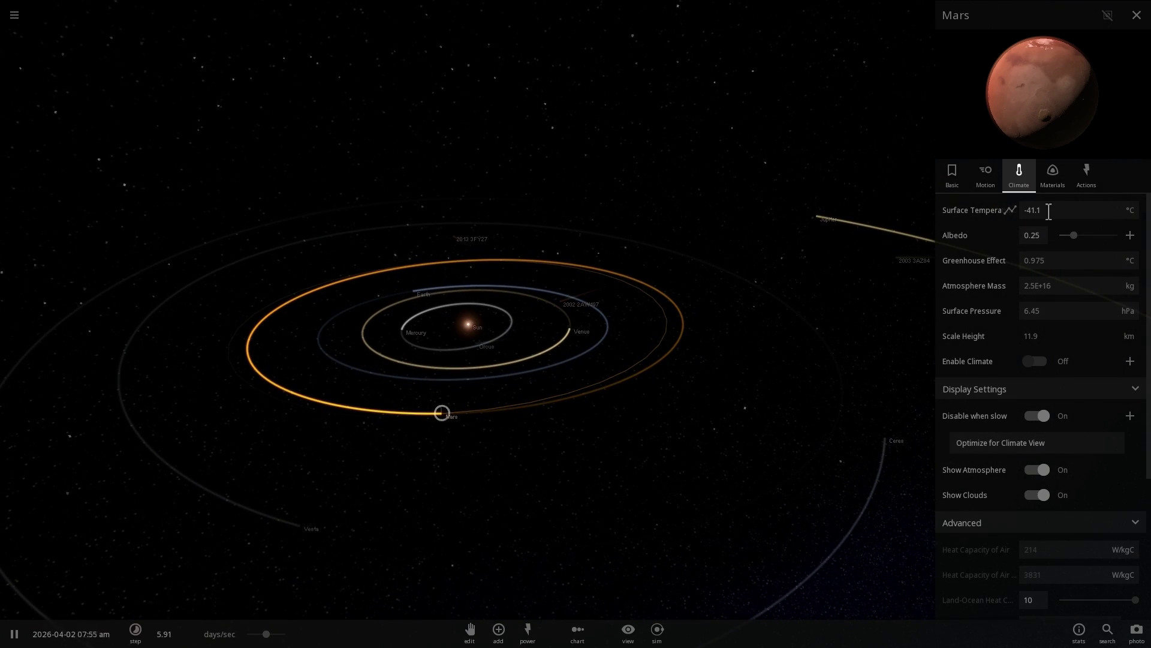
Set the Sun's age to 11 G years and switch its radius unit to sun
{"action": "left_click_drag", "start_coordinate": [721, 342], "coordinate": [655, 371]}
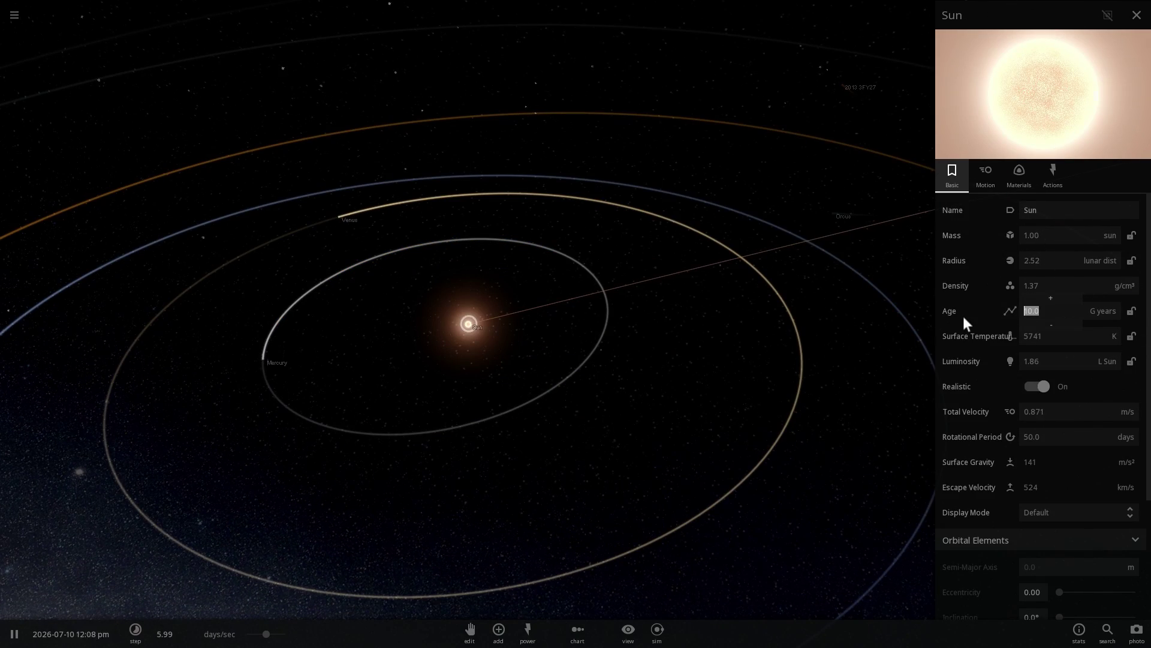
{"action": "type", "text": "1"}
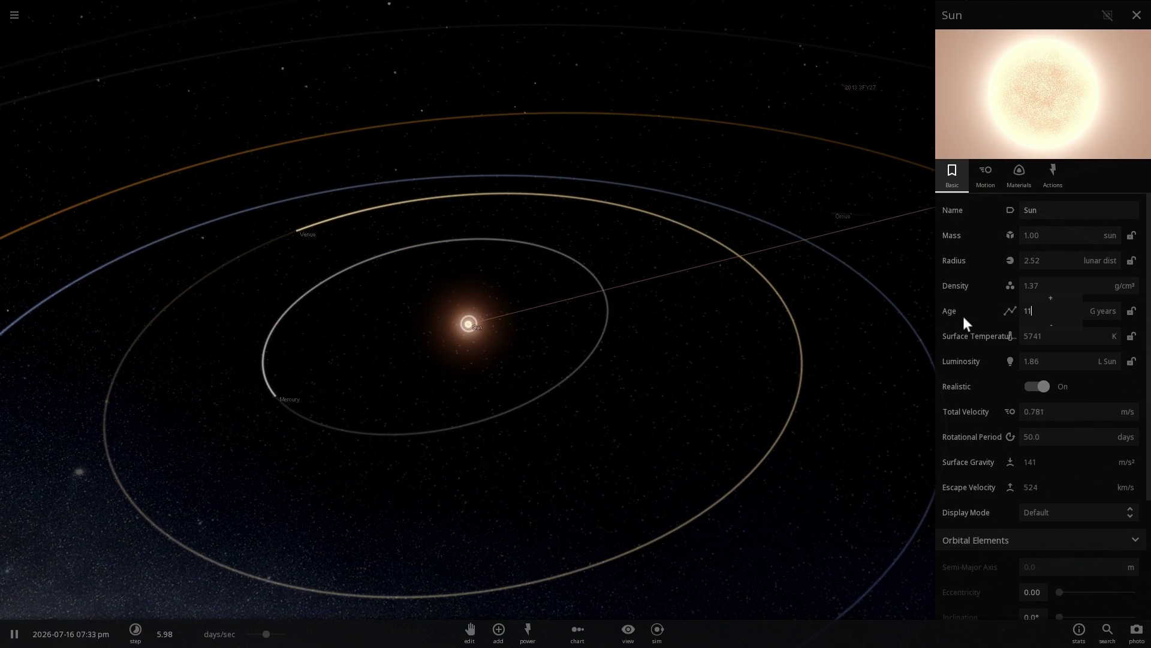
{"action": "type", "text": "1"}
{"action": "key", "text": "Return"}
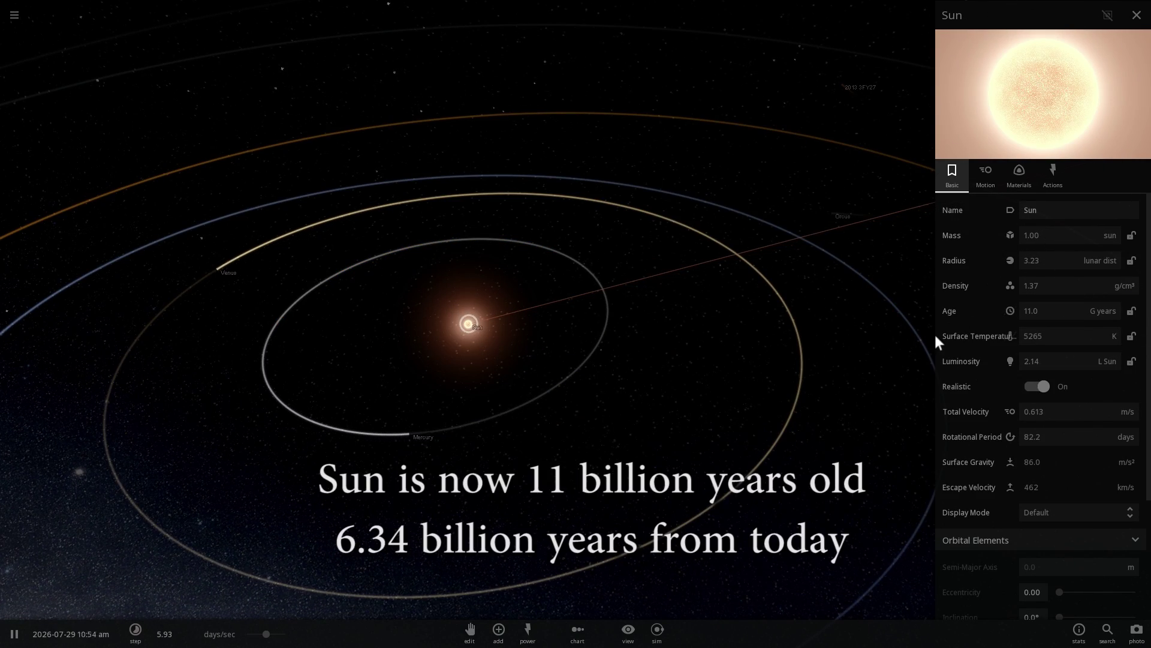
{"action": "left_click", "coordinate": [1104, 260]}
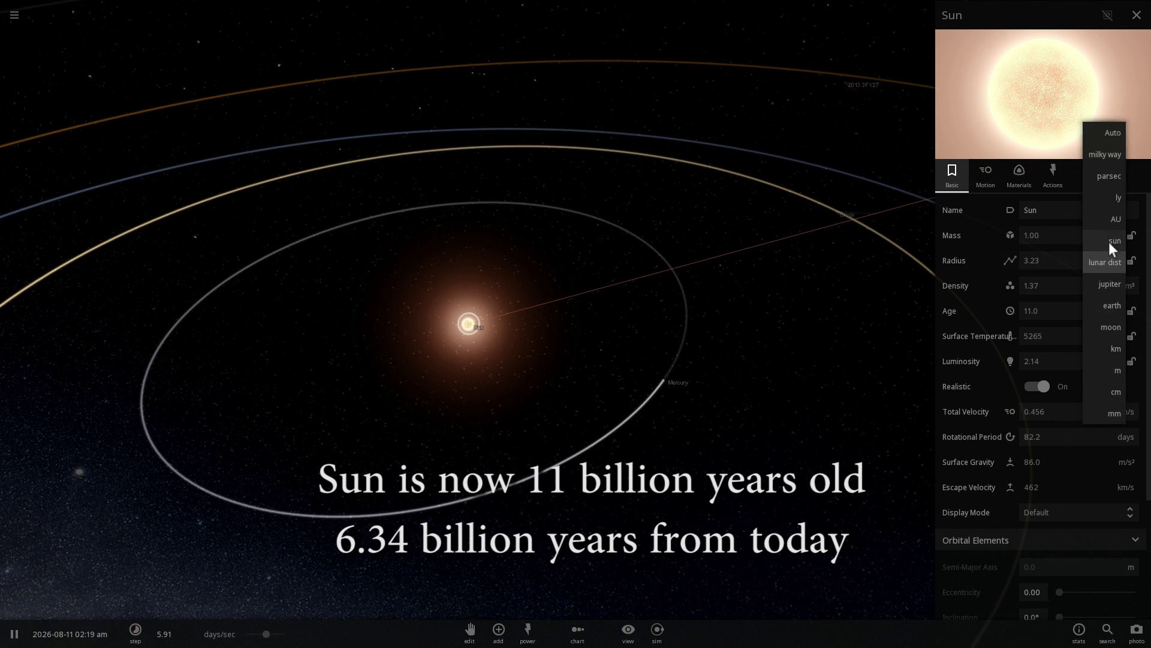
{"action": "left_click", "coordinate": [1109, 241]}
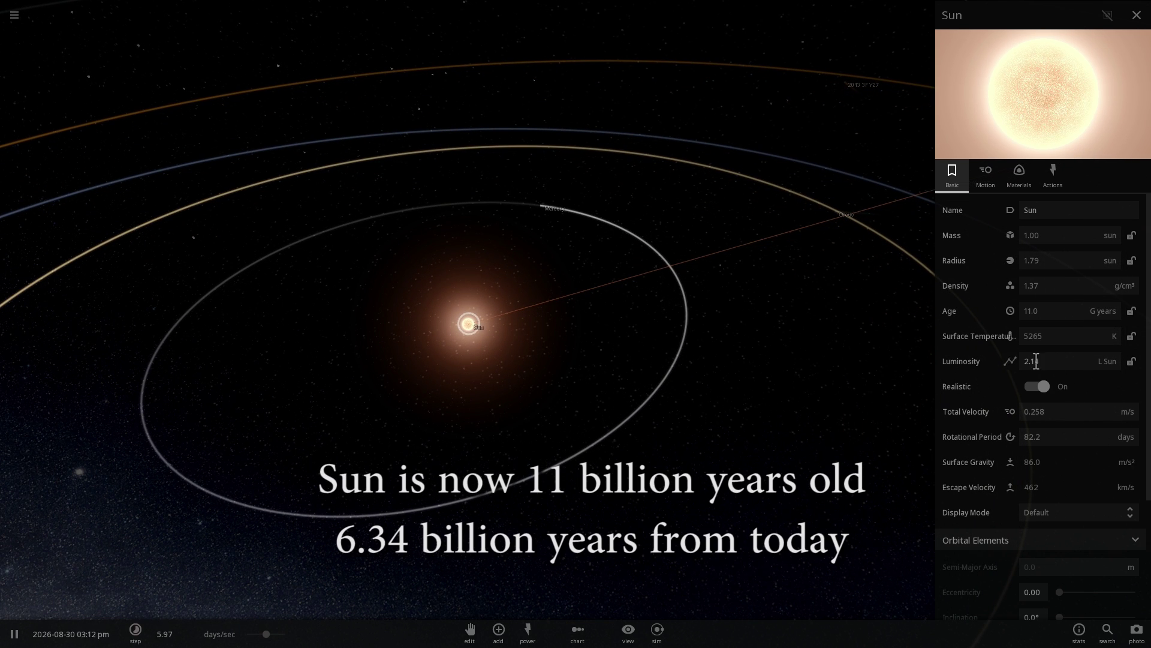
Examine the glow around the 11-billion-year-old Sun from closer up and edge-on to the planetary orbits
{"action": "right_click_drag", "start_coordinate": [768, 432], "coordinate": [481, 341]}
{"action": "scroll", "coordinate": [481, 341], "scroll_direction": "up", "scroll_amount": 5}
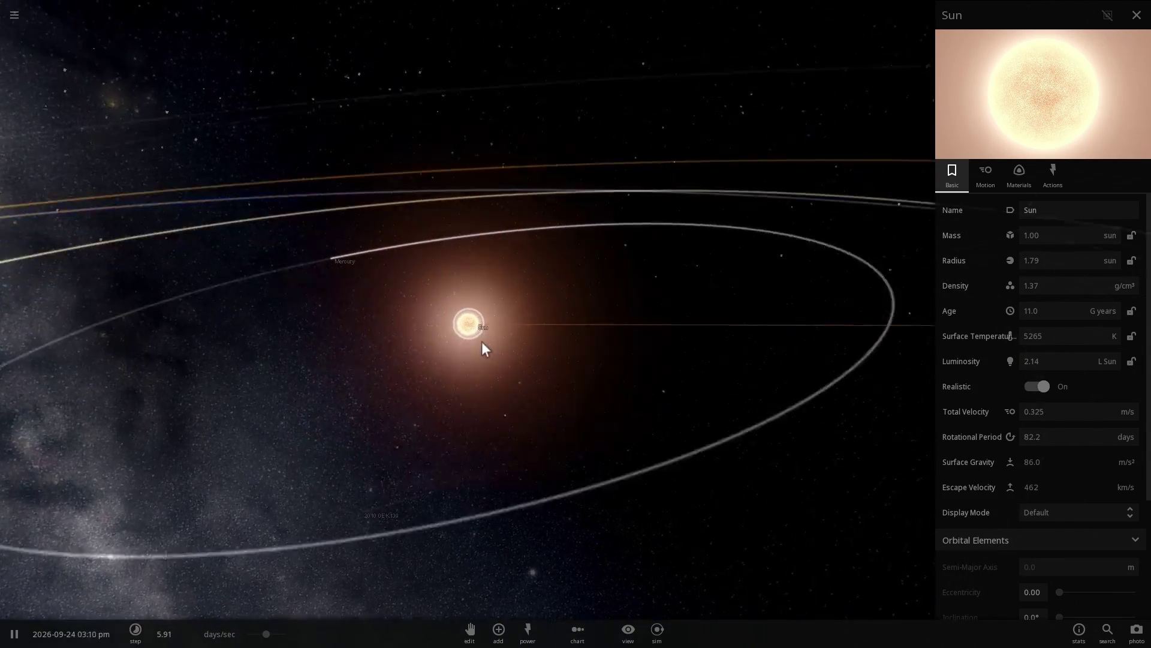
{"action": "right_click_drag", "start_coordinate": [586, 331], "coordinate": [569, 332]}
{"action": "scroll", "coordinate": [539, 344], "scroll_direction": "down", "scroll_amount": 5}
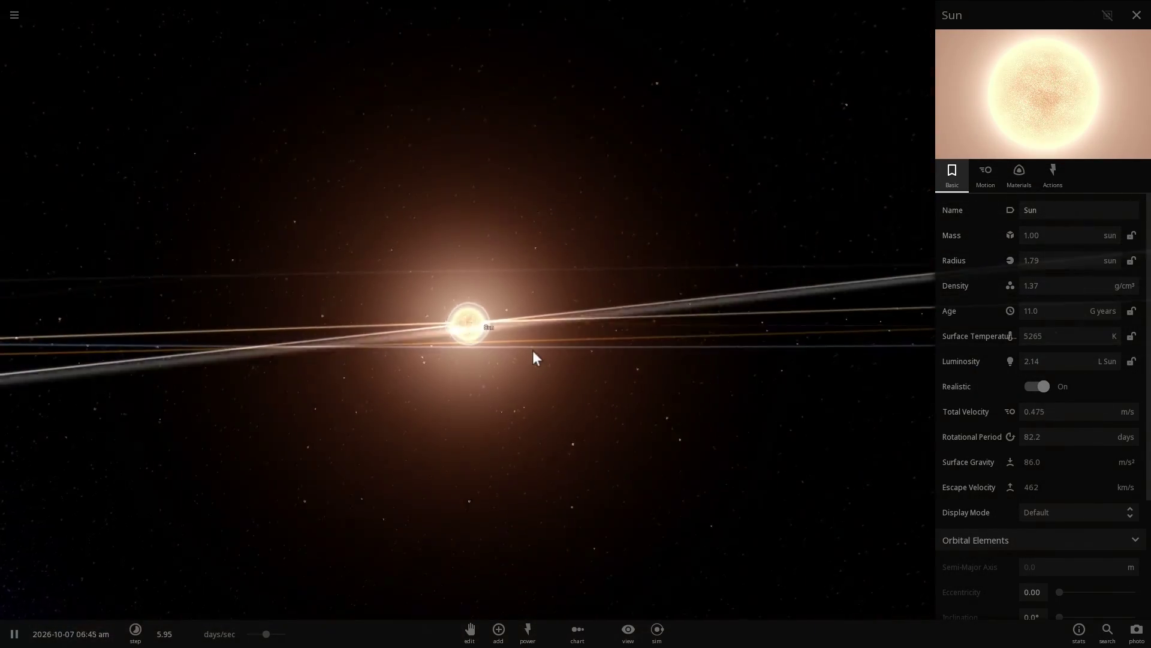
Select Earth among the inner planets and open its climate data to check the surface temperature
{"action": "left_click_drag", "start_coordinate": [502, 377], "coordinate": [413, 390]}
{"action": "right_click_drag", "start_coordinate": [410, 382], "coordinate": [450, 410]}
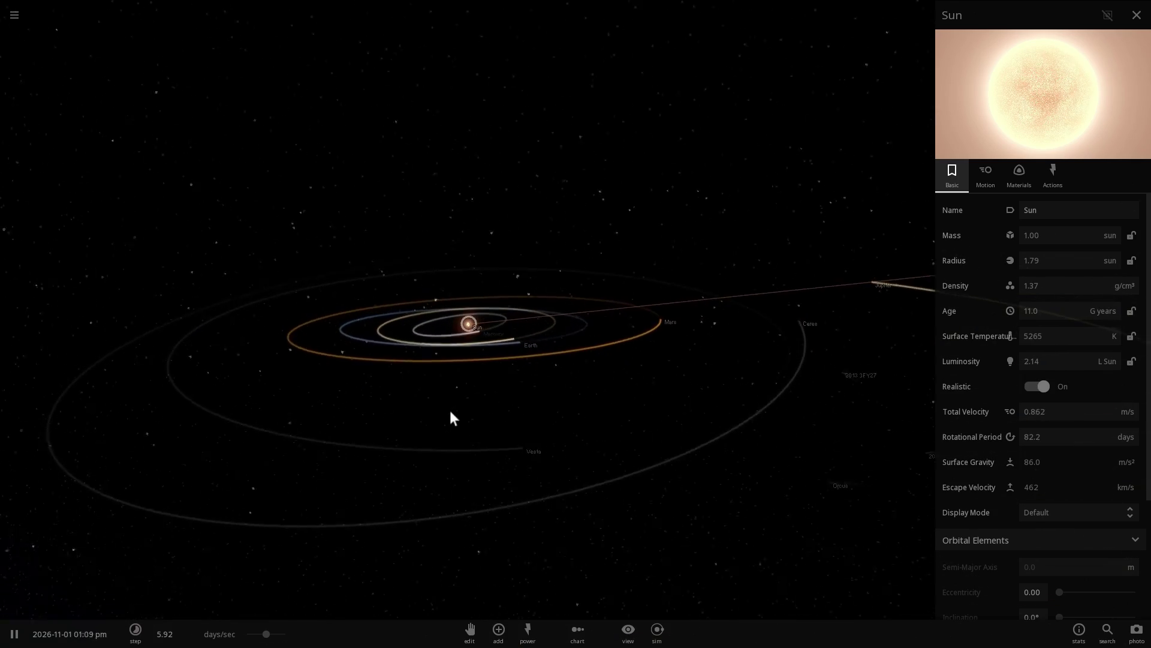
{"action": "scroll", "coordinate": [446, 412], "scroll_direction": "down", "scroll_amount": 3}
{"action": "left_click_drag", "start_coordinate": [595, 410], "coordinate": [563, 430]}
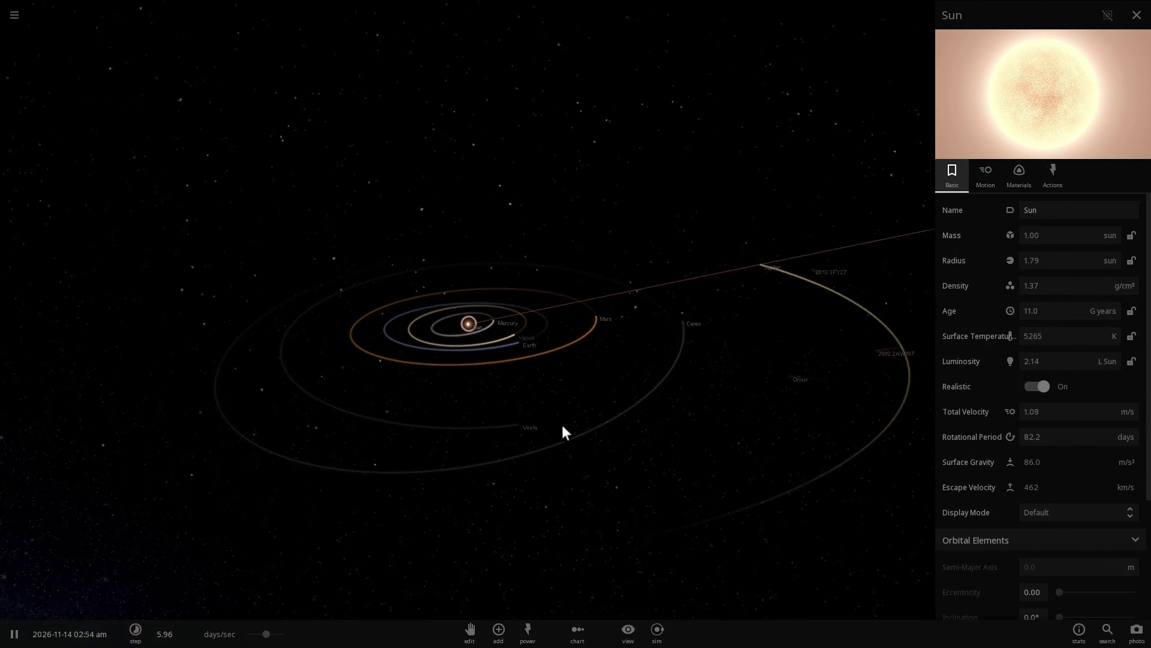
{"action": "left_click", "coordinate": [523, 341]}
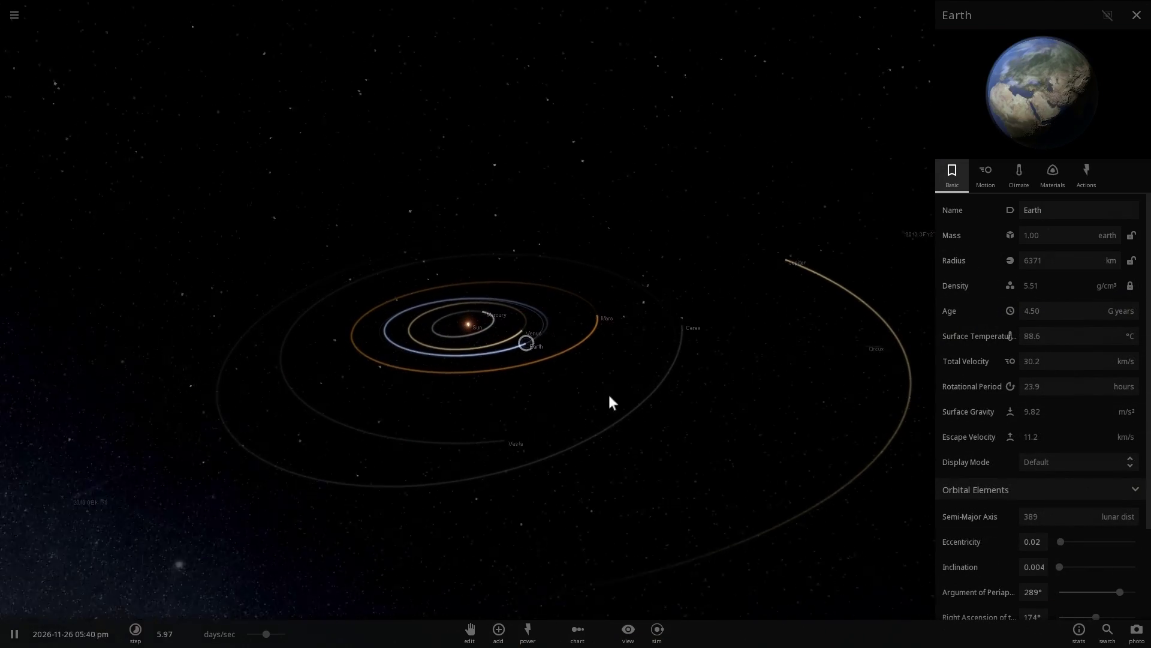
{"action": "left_click", "coordinate": [1018, 176]}
{"action": "scroll", "coordinate": [696, 329], "scroll_direction": "up", "scroll_amount": 10}
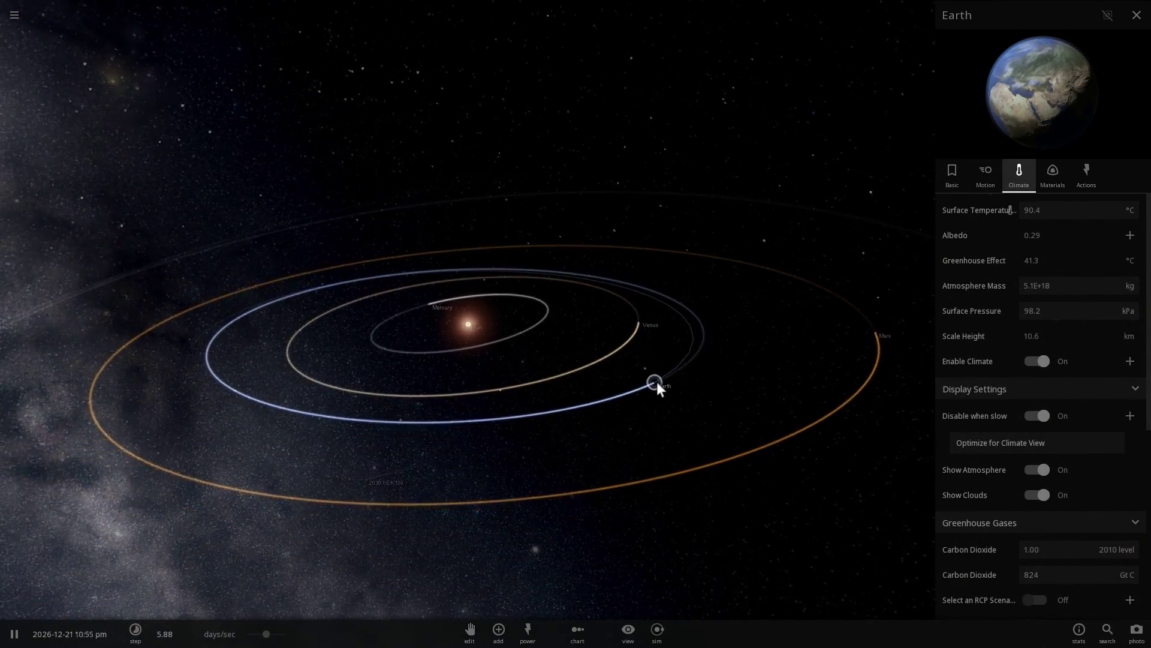
Bring Earth into a full close-up with its basic properties open
{"action": "double_click", "coordinate": [657, 381]}
{"action": "scroll", "coordinate": [606, 385], "scroll_direction": "up", "scroll_amount": 5}
{"action": "left_click", "coordinate": [582, 325]}
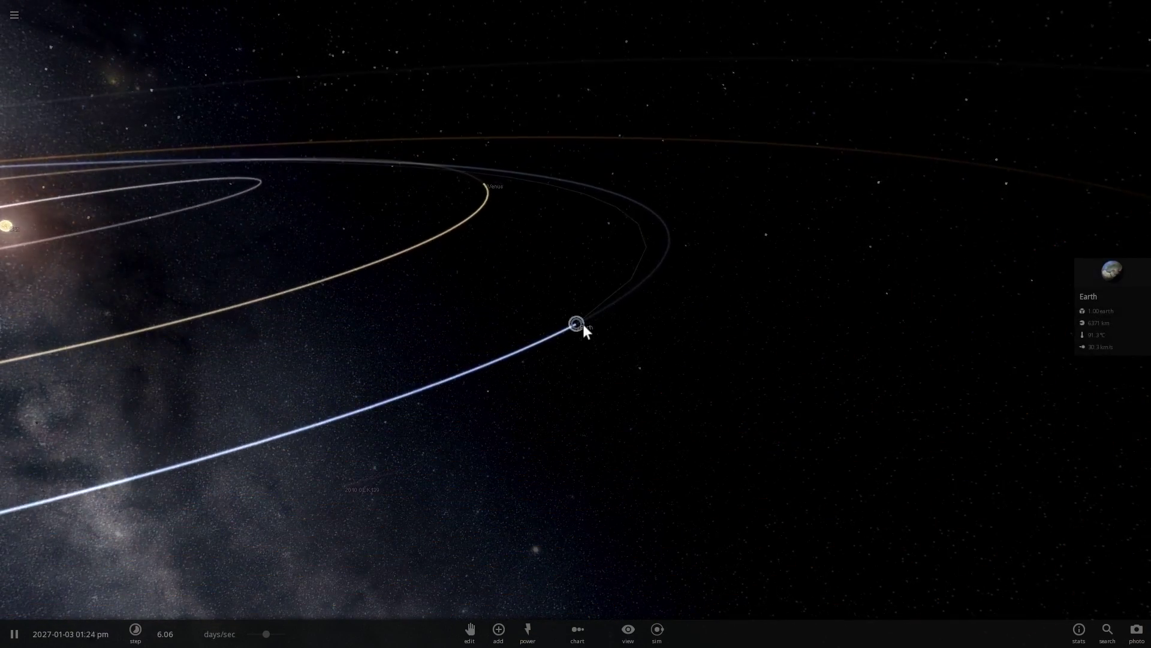
{"action": "left_click", "coordinate": [1108, 278]}
{"action": "left_click_drag", "start_coordinate": [714, 293], "coordinate": [474, 347]}
{"action": "double_click", "coordinate": [473, 345]}
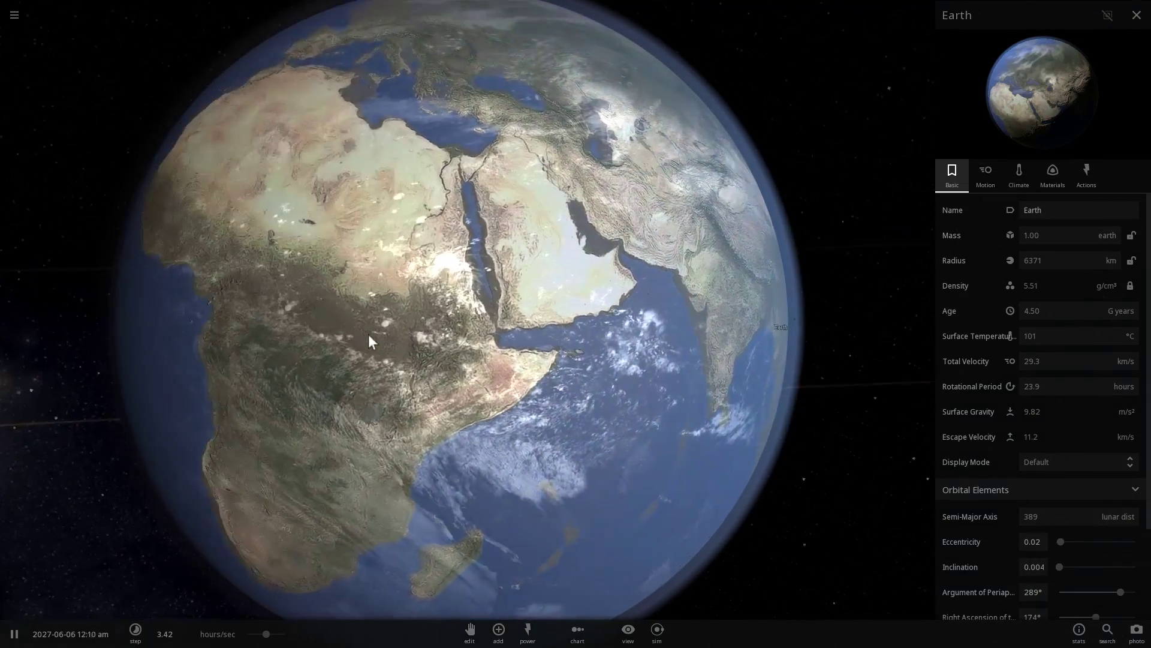
Slow the simulation to about 26 mins/sec and inspect Earth's surface around Australia and southern Asia
{"action": "scroll", "coordinate": [408, 331], "scroll_direction": "down", "scroll_amount": 5}
{"action": "scroll", "coordinate": [420, 341], "scroll_direction": "up", "scroll_amount": 5}
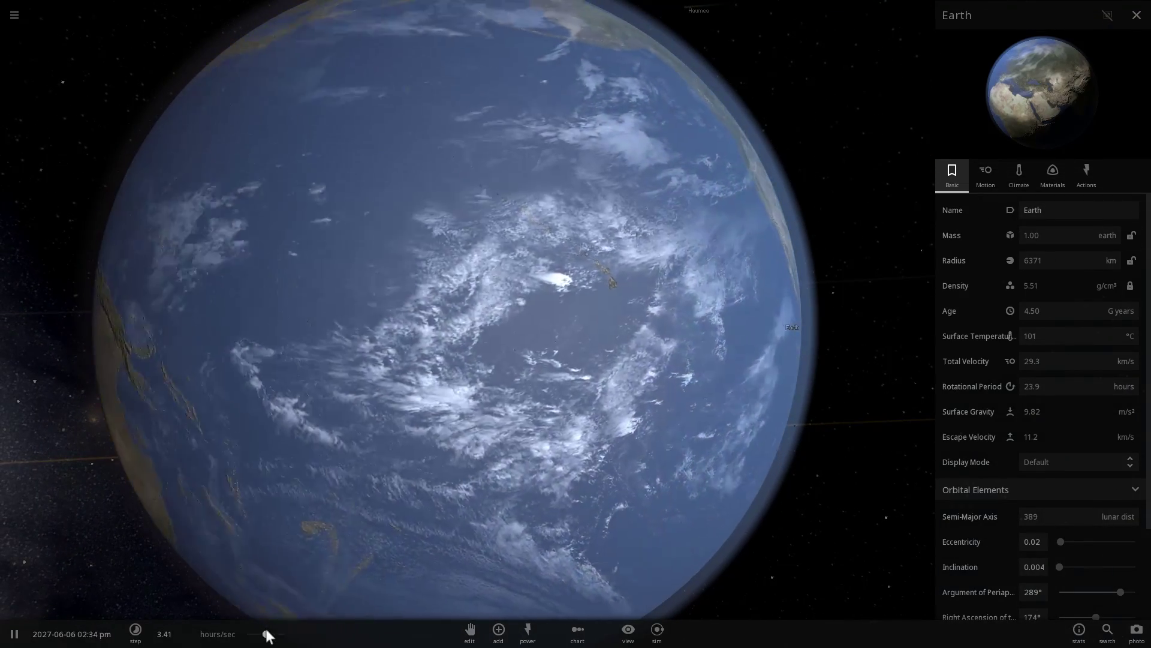
{"action": "left_click_drag", "start_coordinate": [266, 634], "coordinate": [254, 633]}
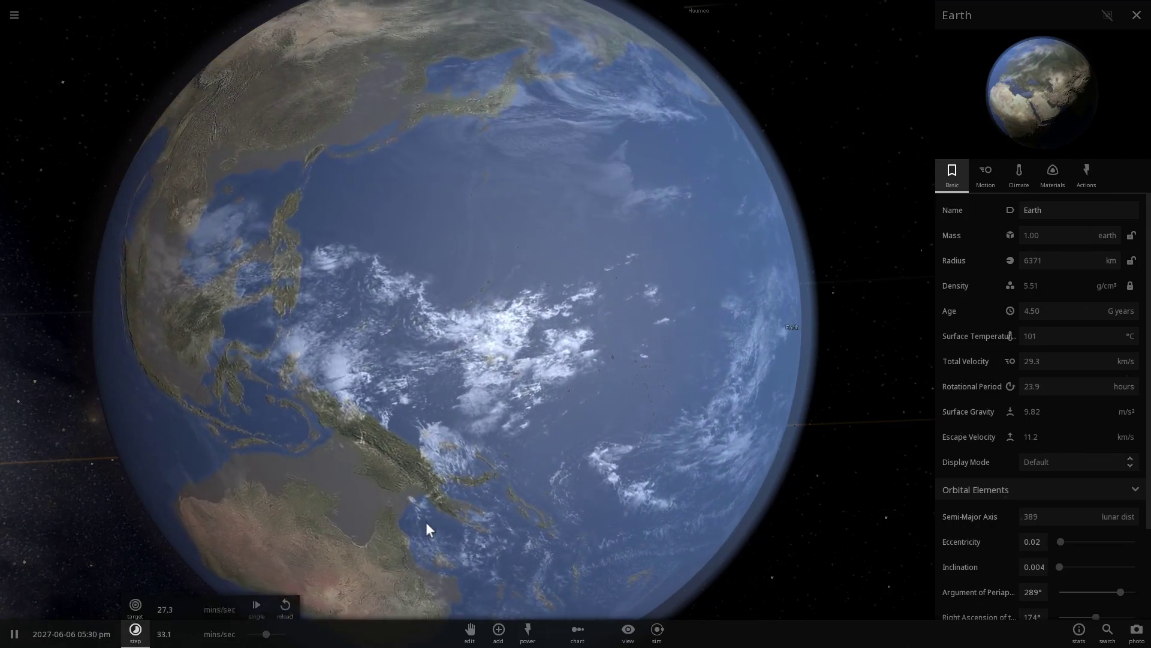
{"action": "right_click_drag", "start_coordinate": [426, 521], "coordinate": [391, 362]}
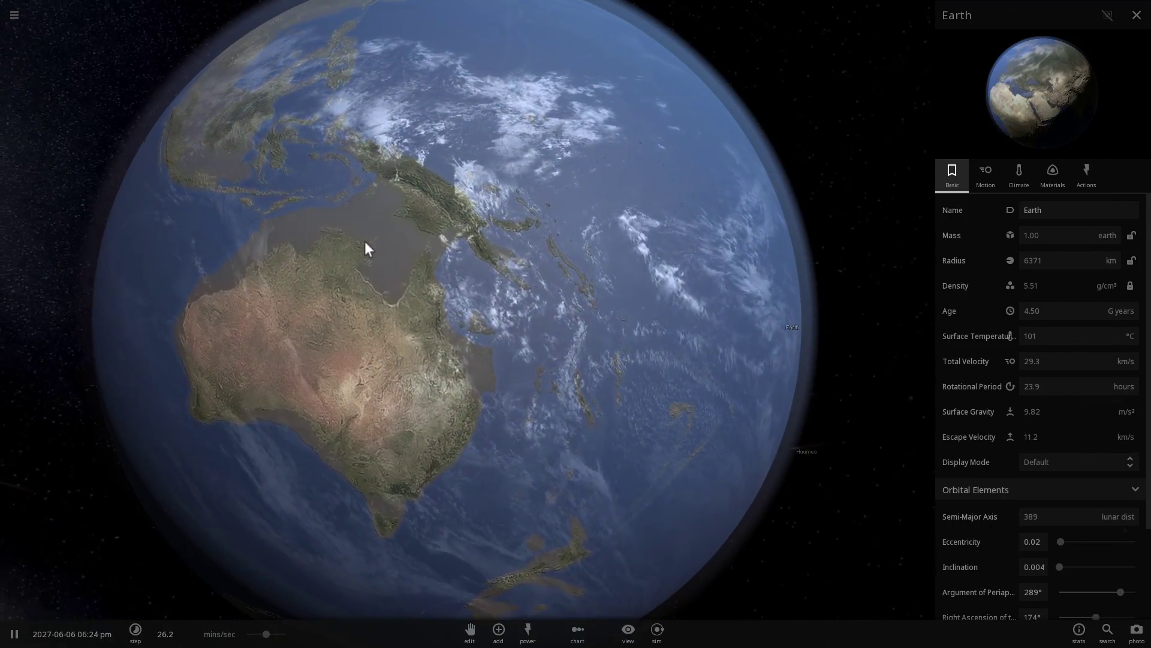
{"action": "left_click_drag", "start_coordinate": [443, 273], "coordinate": [470, 326]}
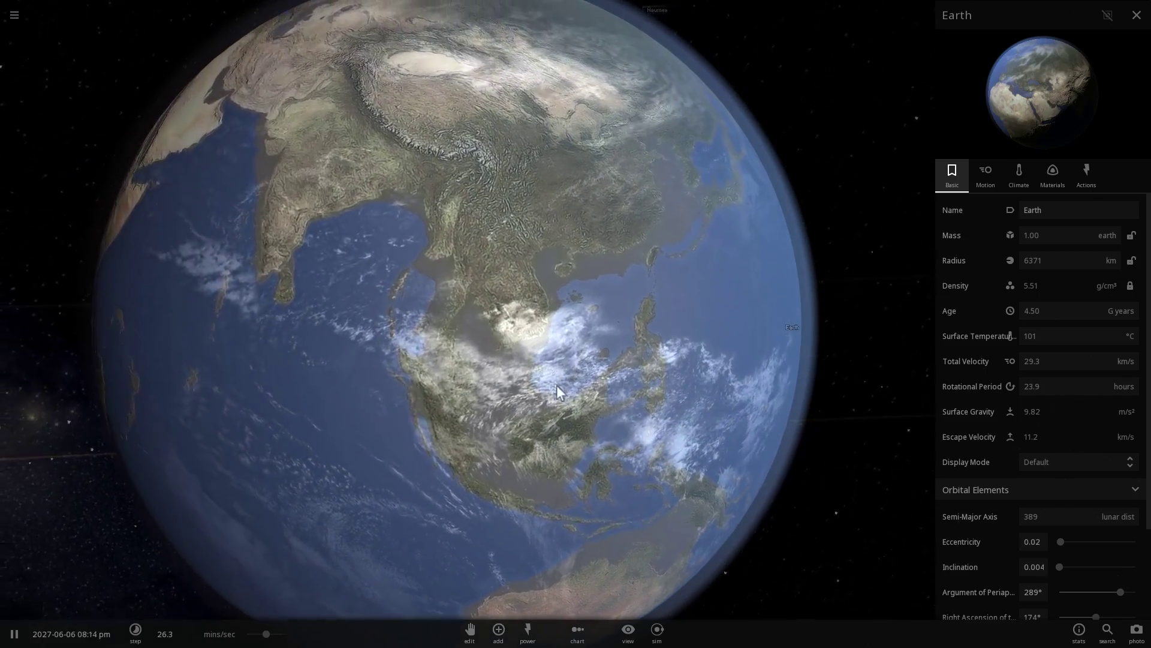
{"action": "right_click_drag", "start_coordinate": [556, 385], "coordinate": [422, 307]}
Circle around to Earth's night side and examine the planet with the aged Sun behind it
{"action": "left_click_drag", "start_coordinate": [340, 294], "coordinate": [822, 382]}
{"action": "scroll", "coordinate": [475, 354], "scroll_direction": "down", "scroll_amount": 5}
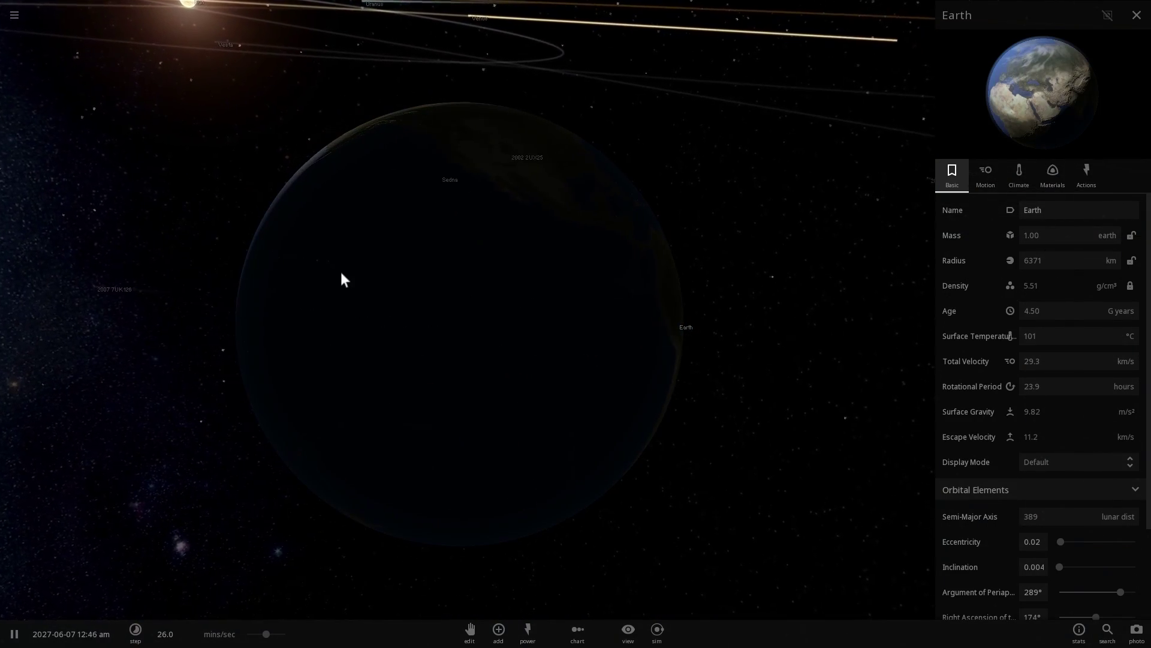
{"action": "left_click_drag", "start_coordinate": [342, 272], "coordinate": [693, 270]}
{"action": "scroll", "coordinate": [499, 286], "scroll_direction": "up", "scroll_amount": 3}
{"action": "left_click_drag", "start_coordinate": [499, 286], "coordinate": [636, 252]}
{"action": "left_click_drag", "start_coordinate": [427, 290], "coordinate": [510, 270]}
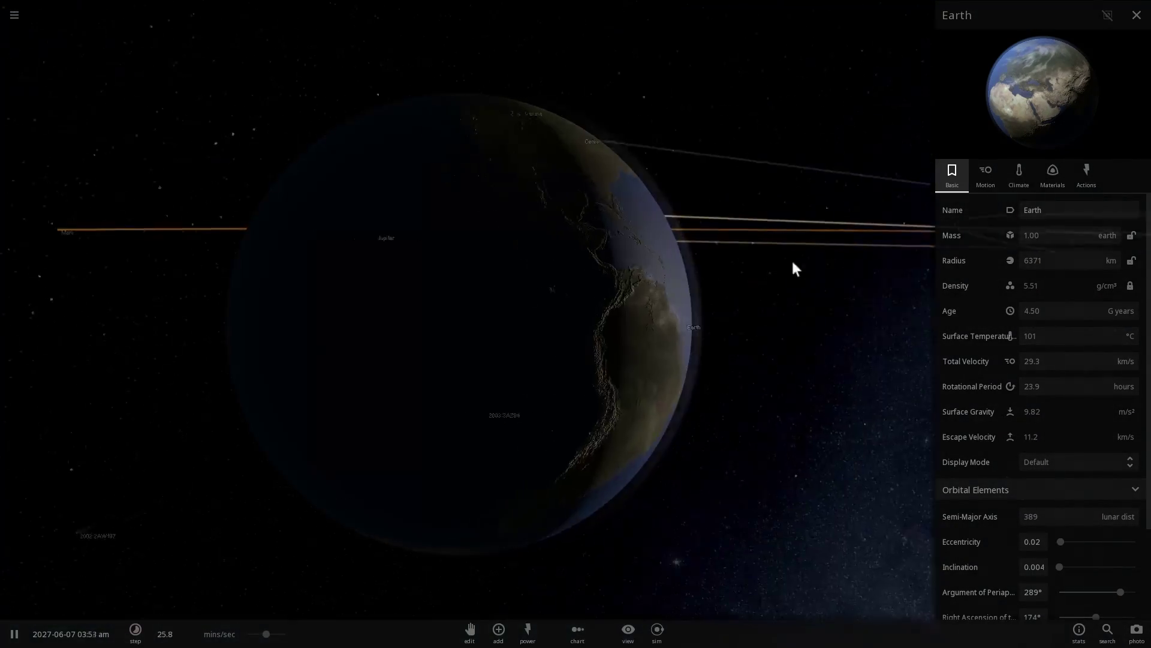
{"action": "left_click_drag", "start_coordinate": [790, 258], "coordinate": [606, 267]}
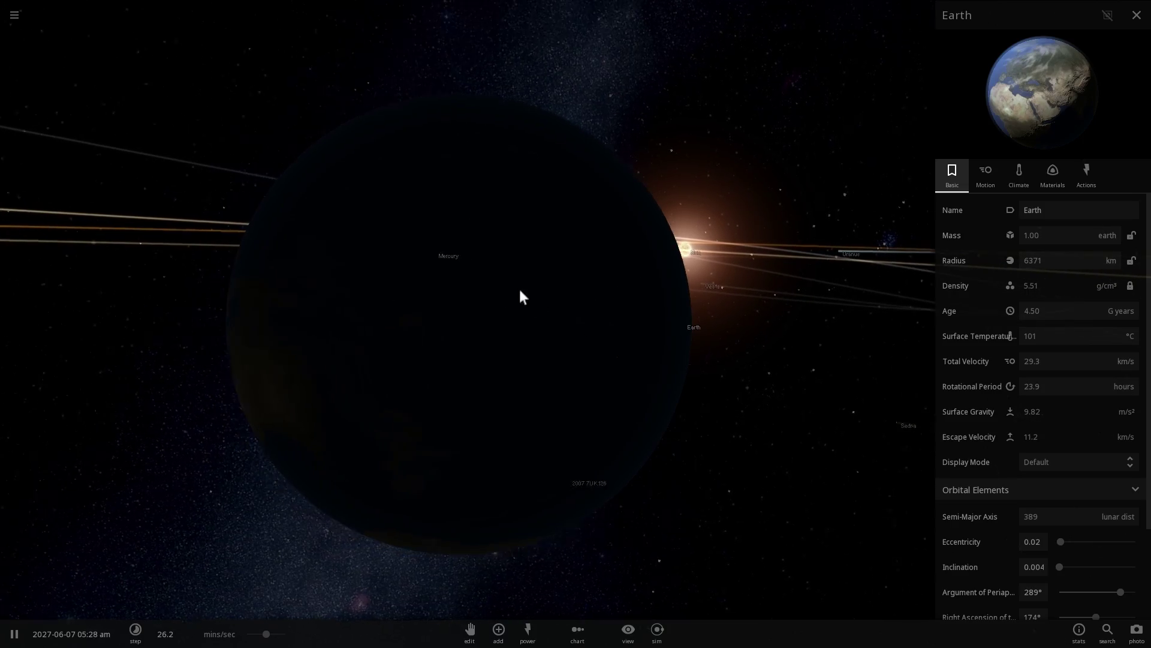
{"action": "left_click_drag", "start_coordinate": [522, 298], "coordinate": [737, 327]}
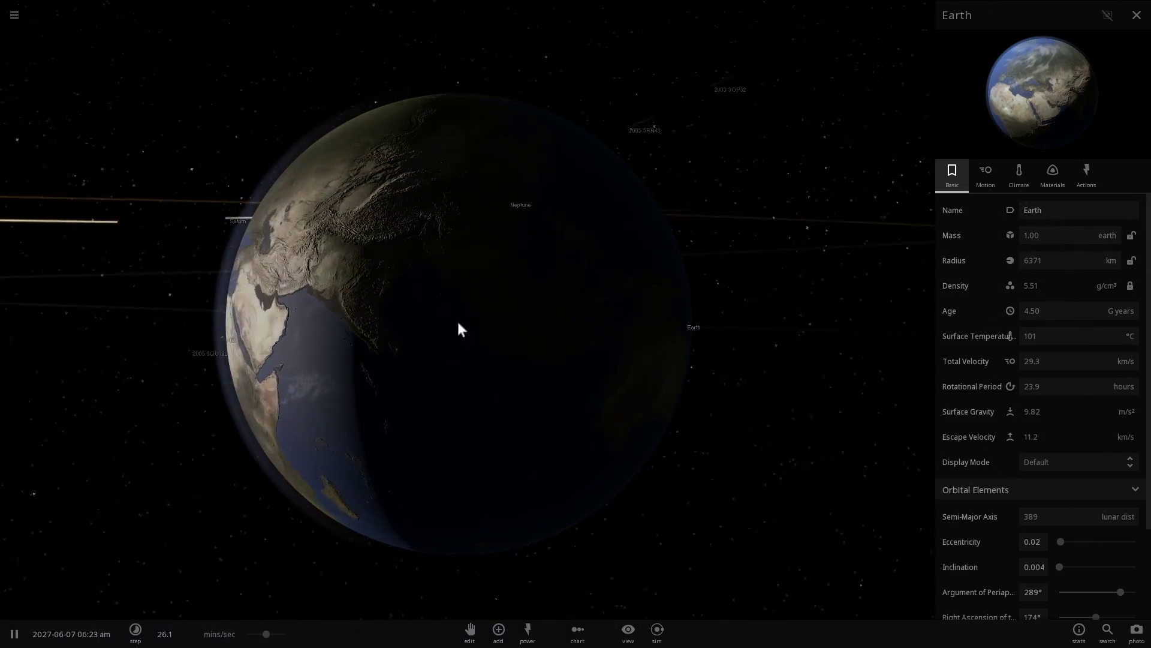
Inspect Earth's sunlit surface up close over the Middle East, northern Africa and Europe
{"action": "left_click_drag", "start_coordinate": [457, 319], "coordinate": [505, 325]}
{"action": "scroll", "coordinate": [438, 343], "scroll_direction": "up", "scroll_amount": 4}
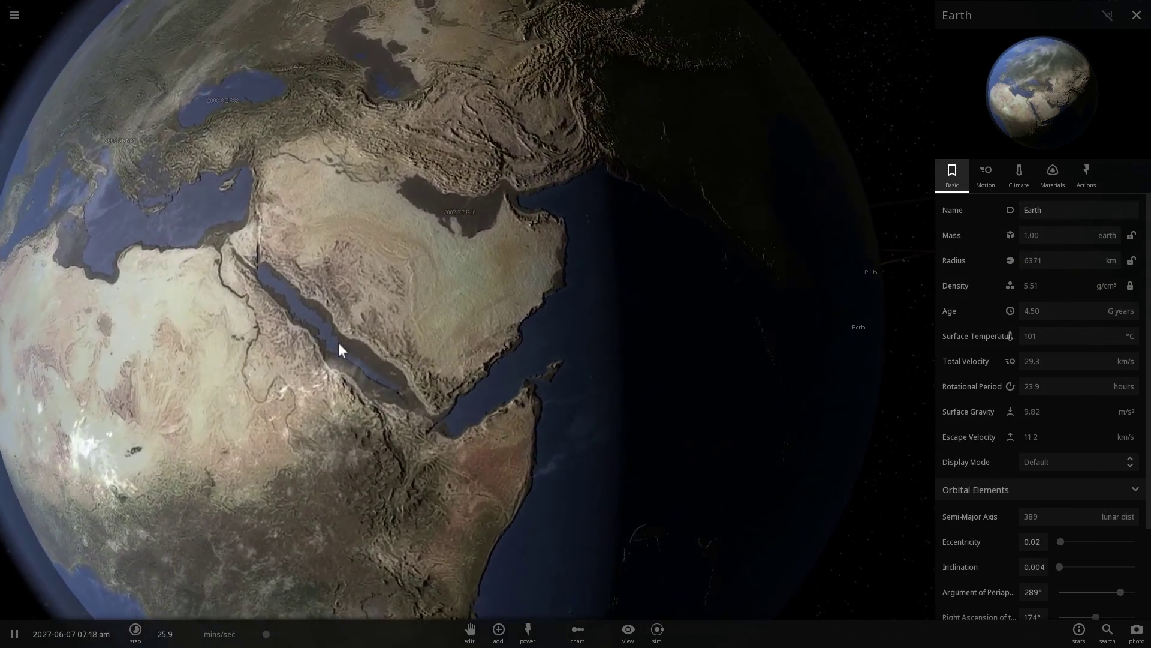
{"action": "scroll", "coordinate": [337, 343], "scroll_direction": "down", "scroll_amount": 3}
{"action": "left_click_drag", "start_coordinate": [335, 343], "coordinate": [459, 351]}
{"action": "scroll", "coordinate": [456, 354], "scroll_direction": "up", "scroll_amount": 3}
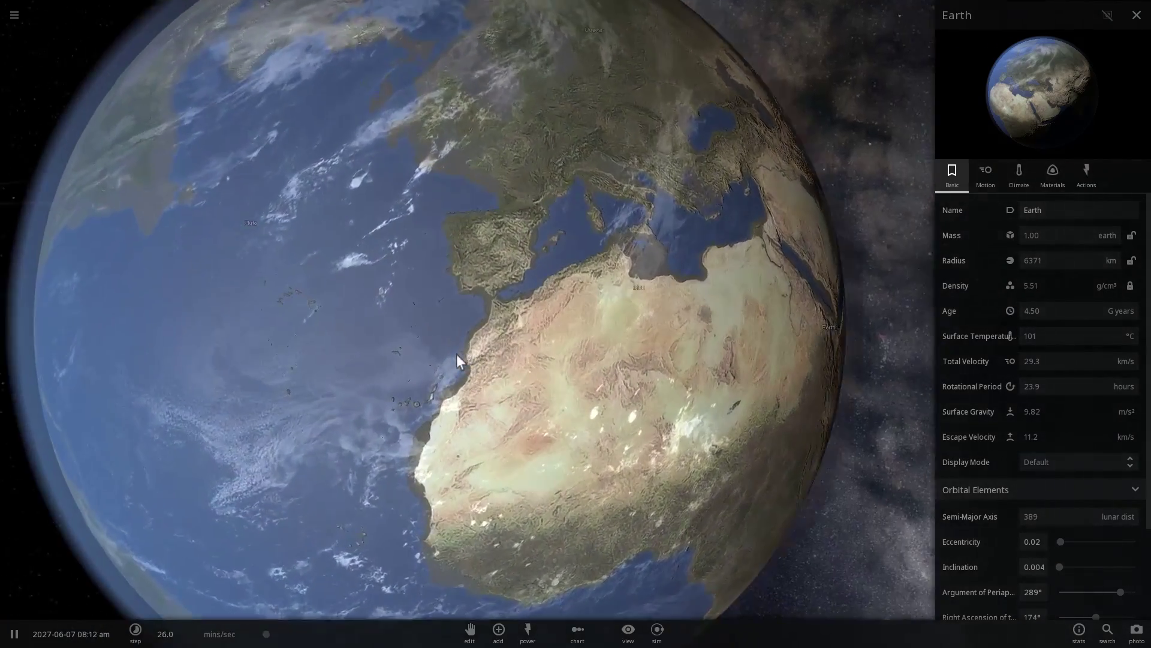
{"action": "scroll", "coordinate": [417, 363], "scroll_direction": "down", "scroll_amount": 3}
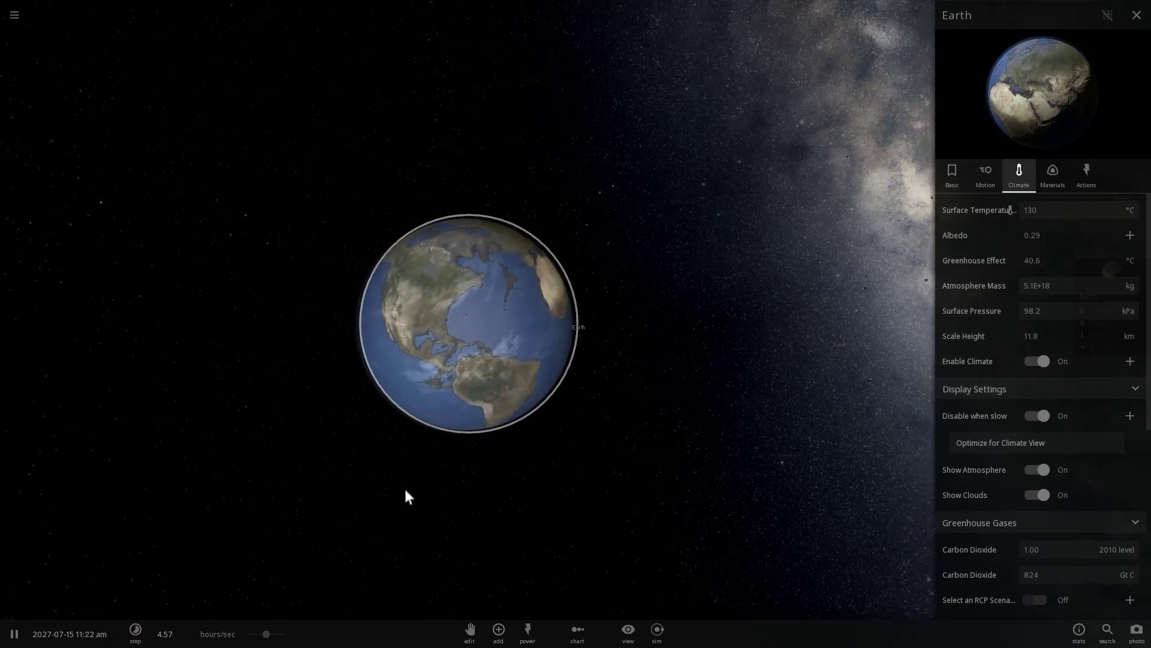
Pull back from Earth and return to the Sun with its basic properties open
{"action": "left_click_drag", "start_coordinate": [405, 490], "coordinate": [739, 487]}
{"action": "scroll", "coordinate": [725, 450], "scroll_direction": "down", "scroll_amount": 5}
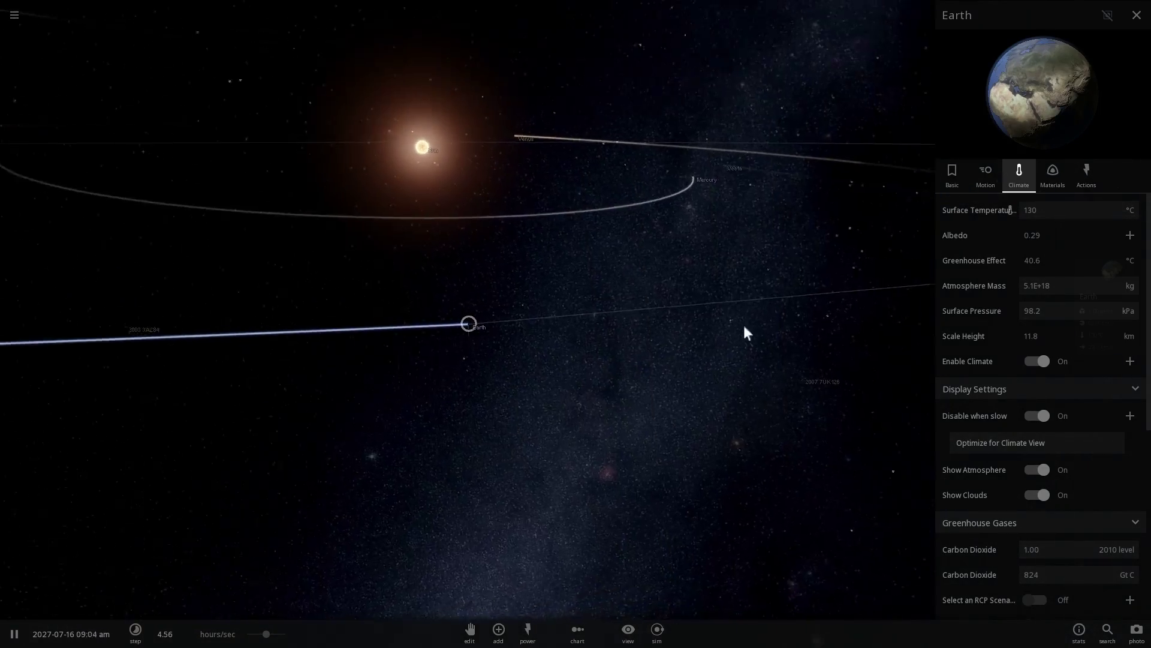
{"action": "double_click", "coordinate": [285, 174]}
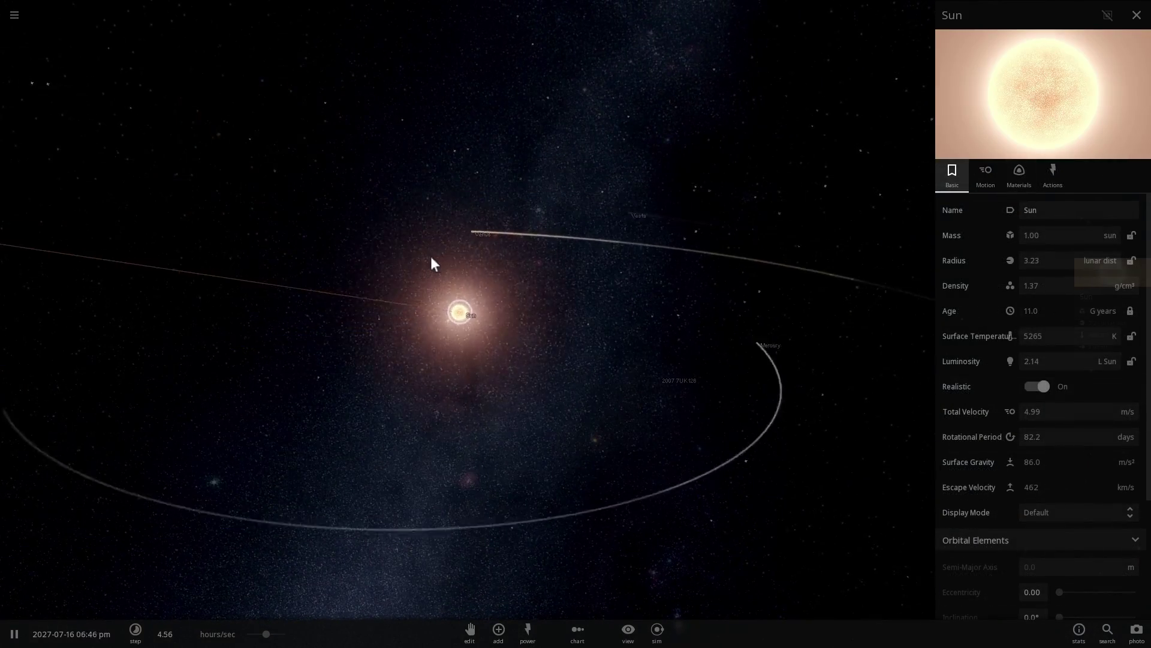